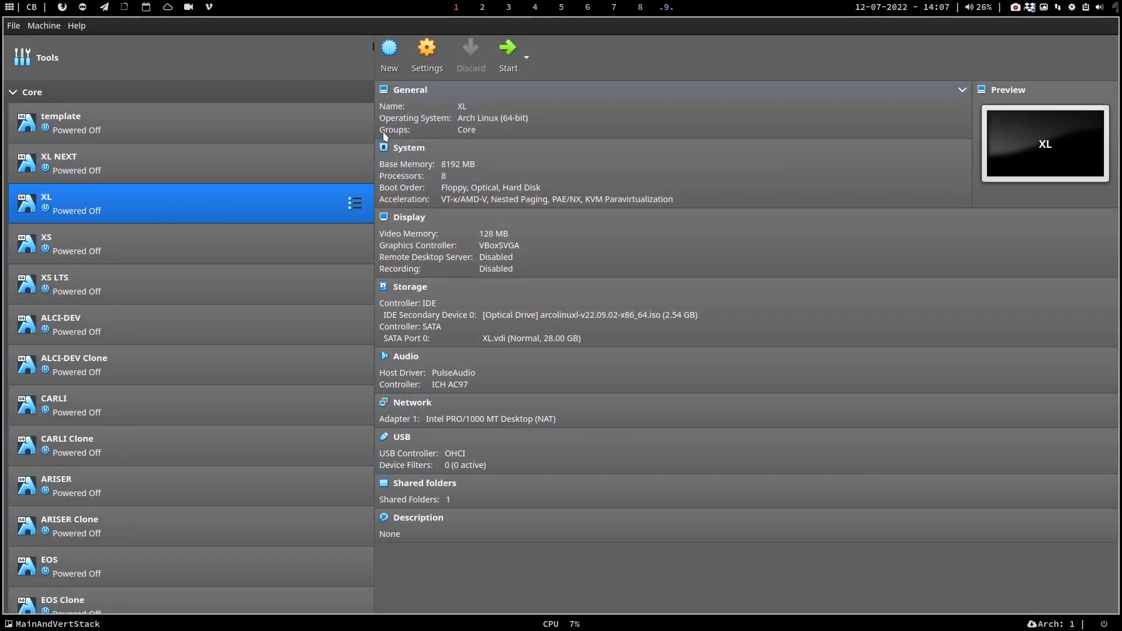
Launch the XL virtual machine from the VirtualBox toolbar so it boots
left_click(502, 53)
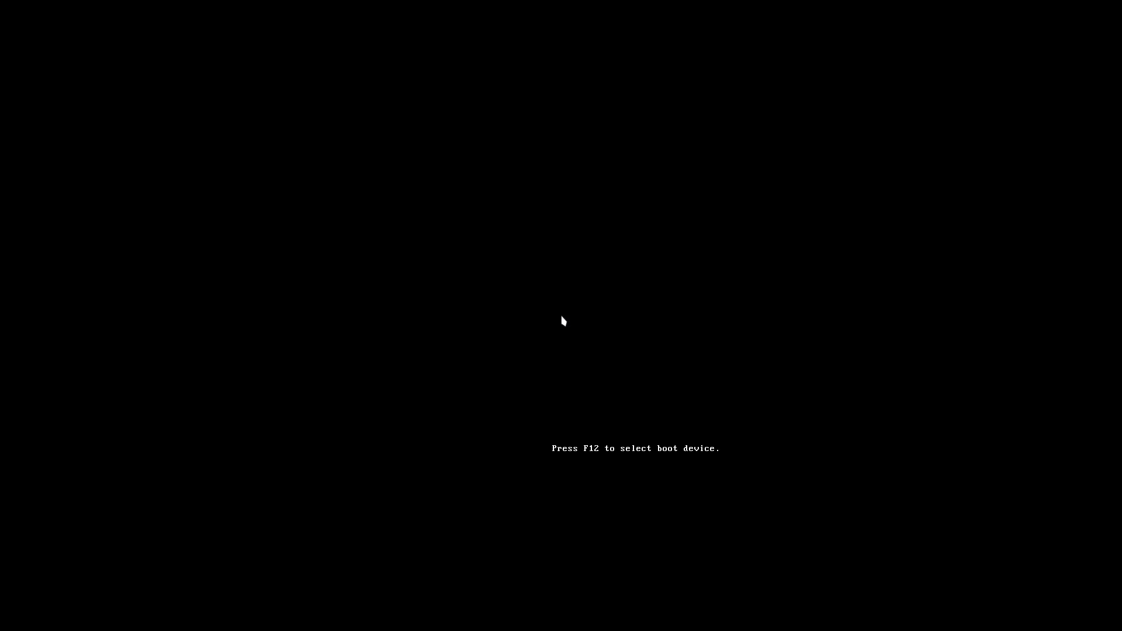
Boot the existing ArcoLinux install from the ISO menu and log in with the user password
key("Down")
key("Down")
key("Down")
key("Down")
key("Down")
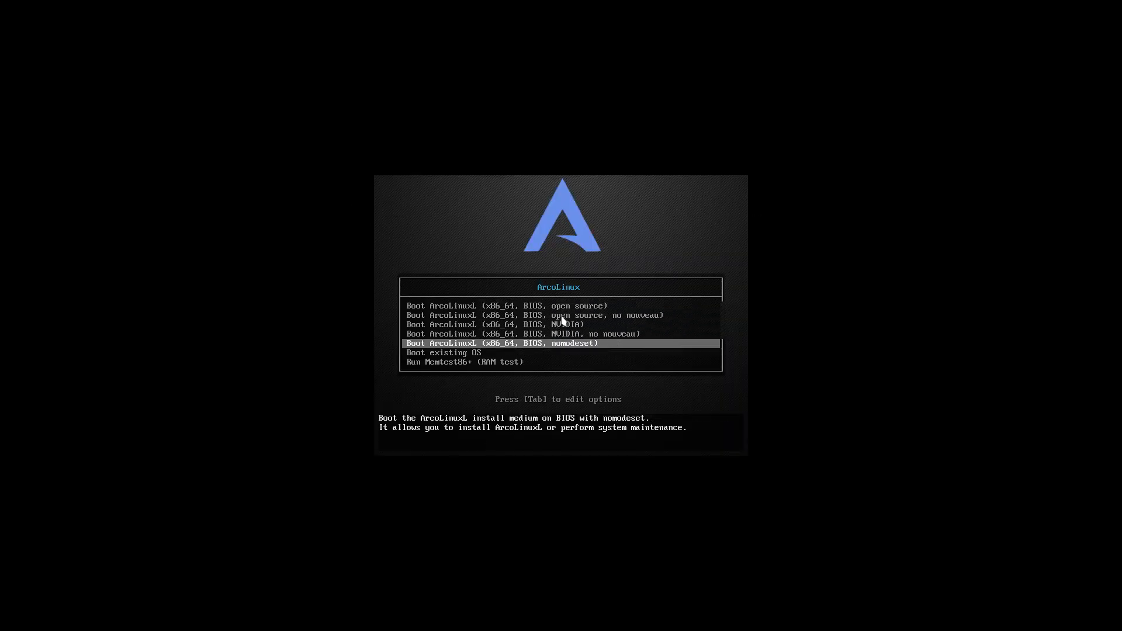
key("Return")
key("Return")
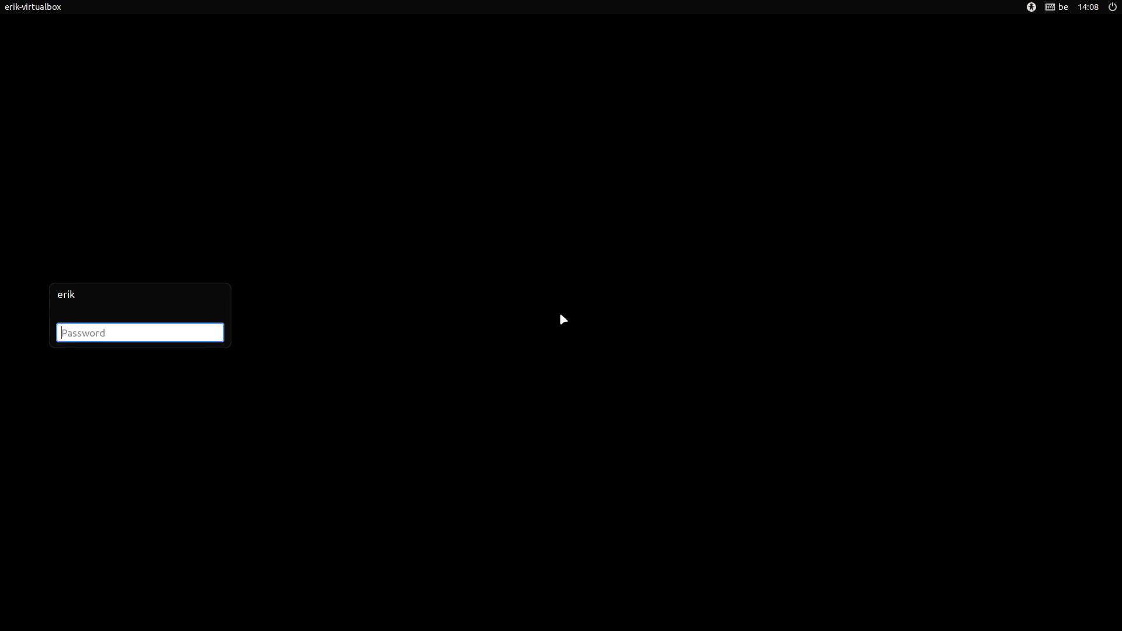
type("••••")
key("Return")
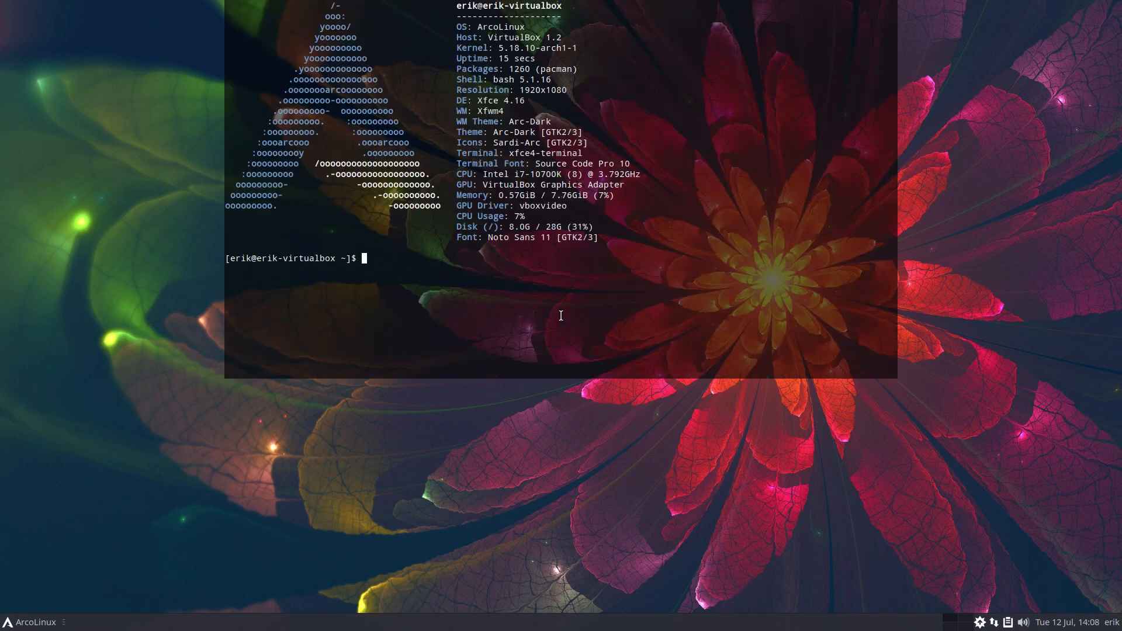
Run the 'update' command and authenticate with the sudo password
type("update")
key("Return")
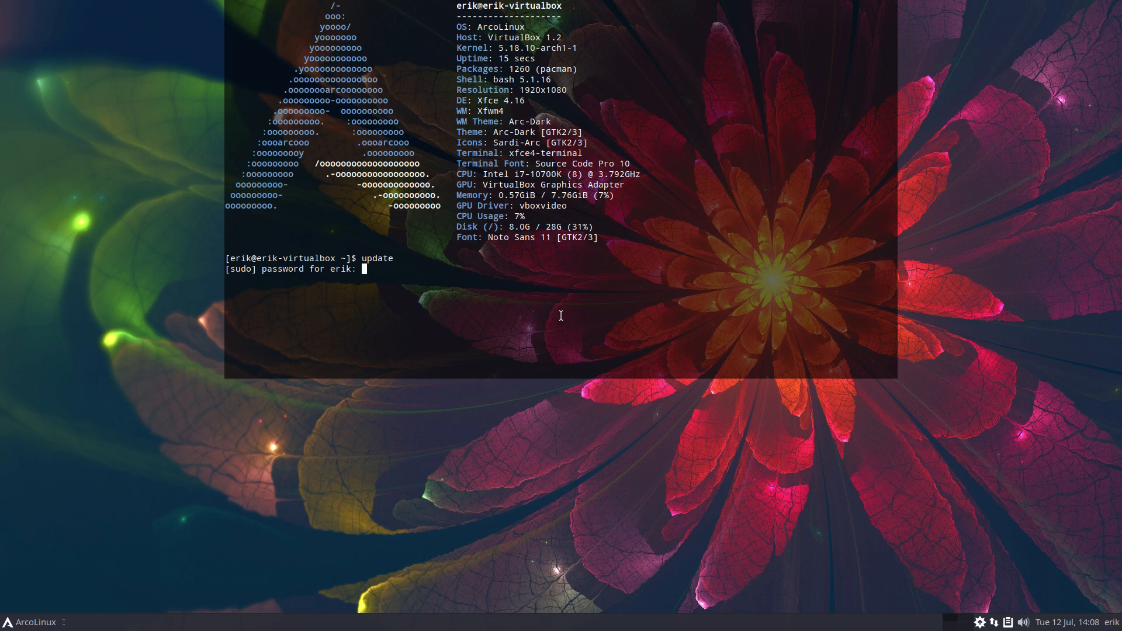
key("Return")
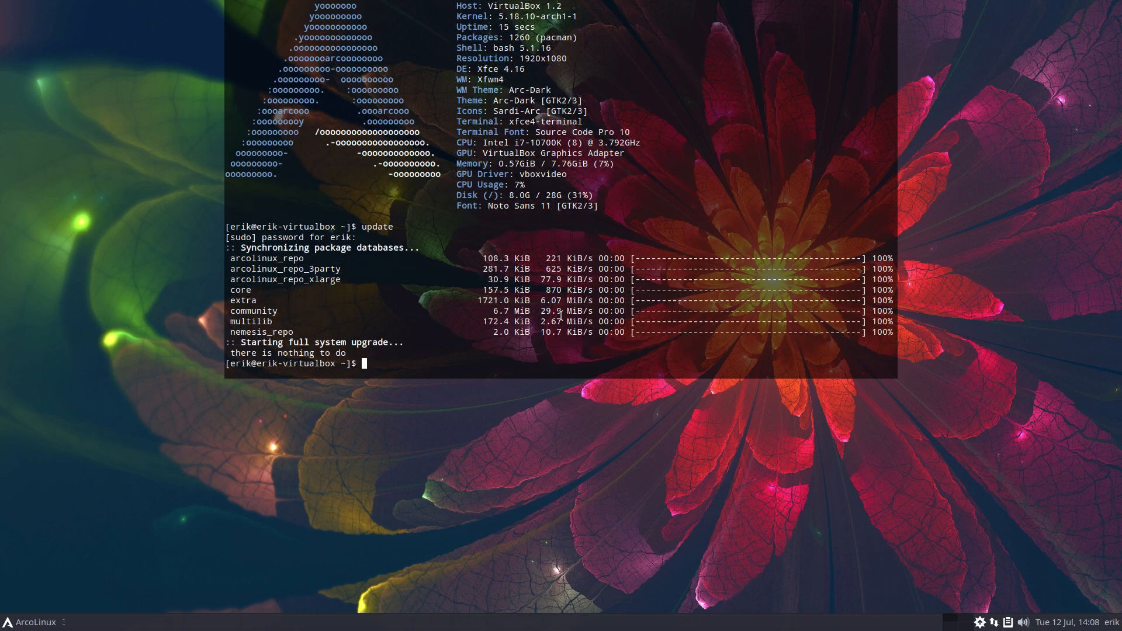
Install archlinux-tweak-tool-dev-git with pacman, replacing the conflicting archlinux-tweak-tool-git
type("sudo pacman -S arcolinux^")
key("BackSpace")
type("-t")
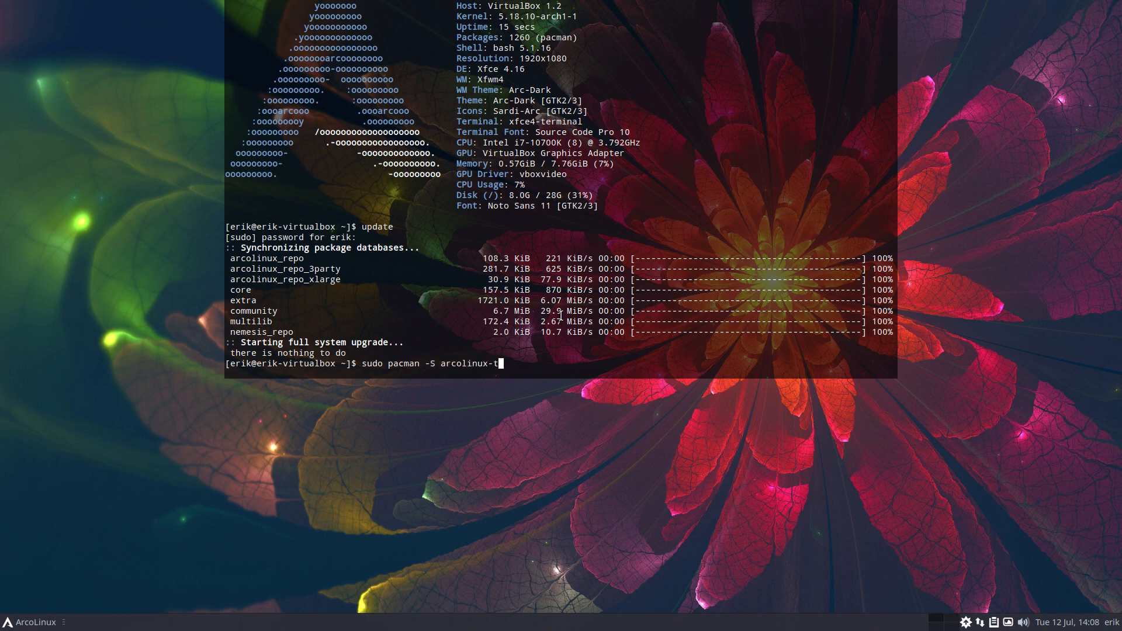
type("we")
key("BackSpace")
key("BackSpace")
key("BackSpace")
key("BackSpace")
key("BackSpace")
key("BackSpace")
key("BackSpace")
key("BackSpace")
key("BackSpace")
key("BackSpace")
type("hlinux-twe")
key("Tab")
type("dev")
key("Tab")
key("Return")
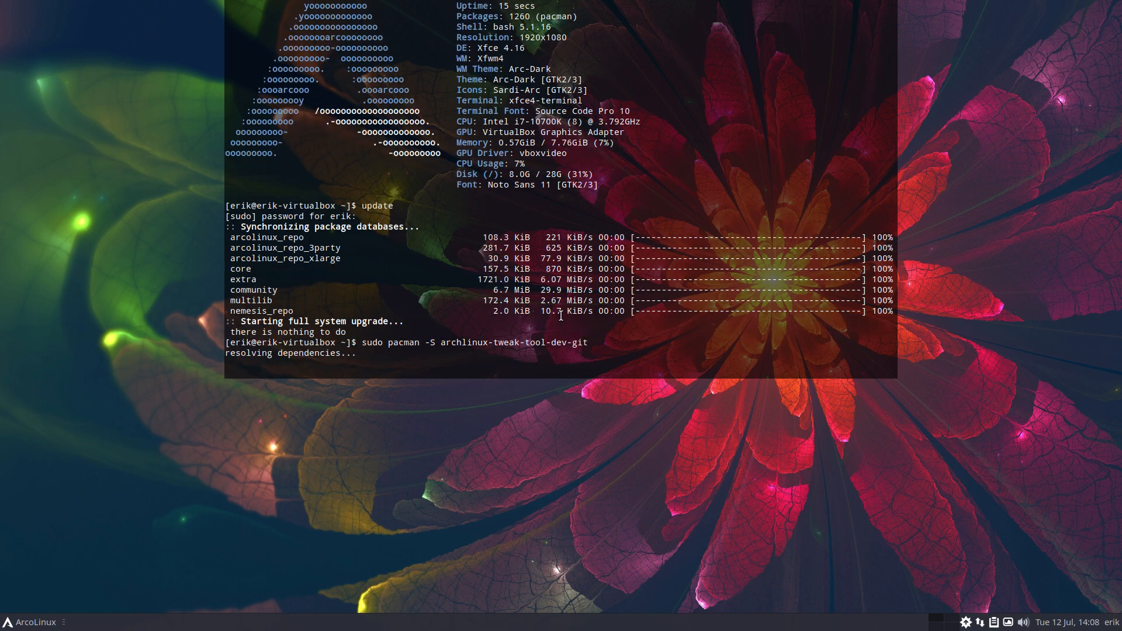
type("y")
key("Return")
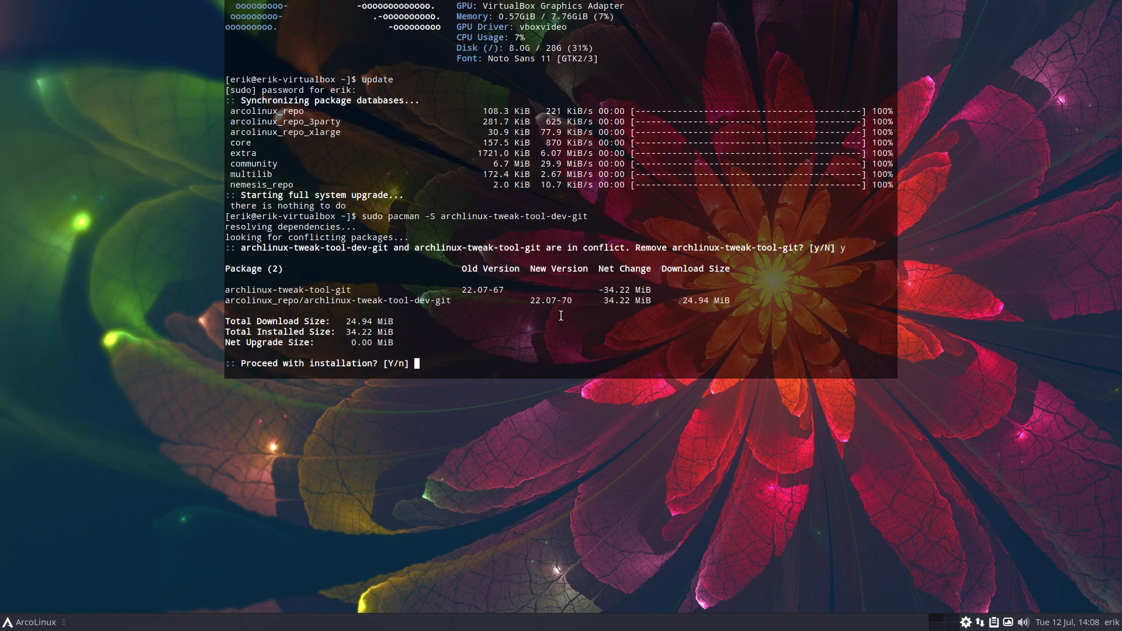
key("Return")
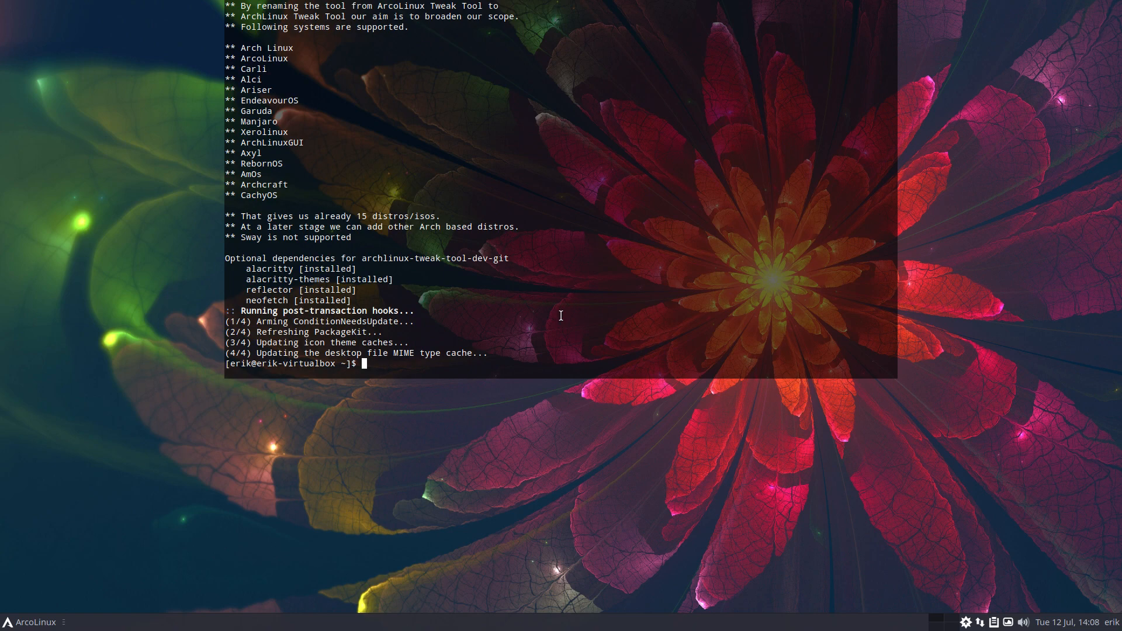
Launch Arch Linux Tweak Tool with 'att' and authenticate with the password
type("att")
key("Return")
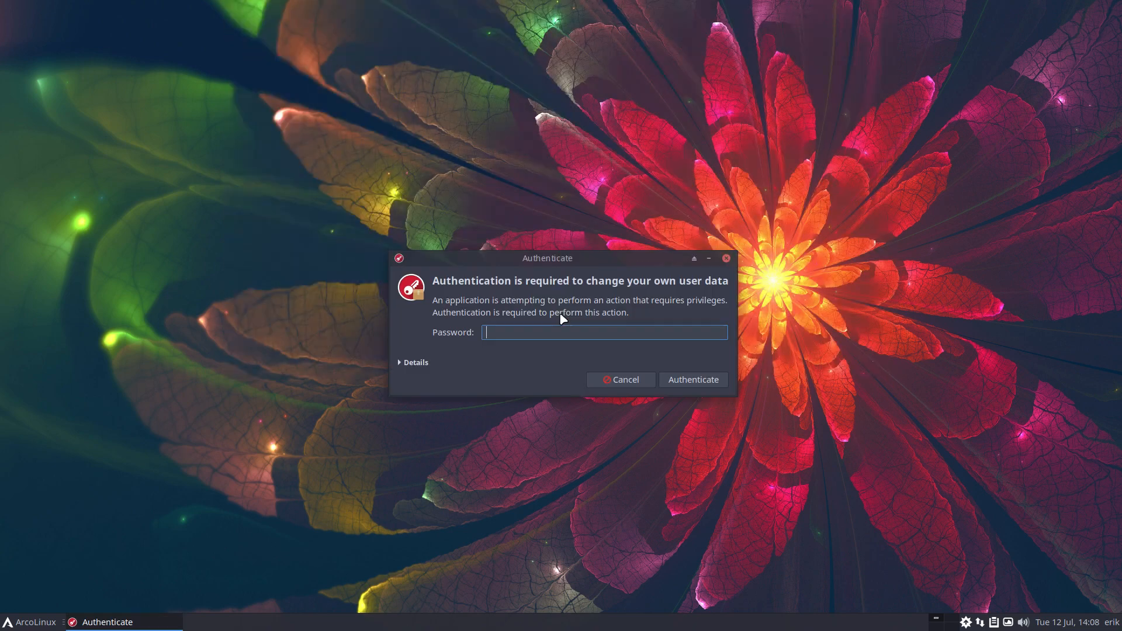
type("****")
key("Return")
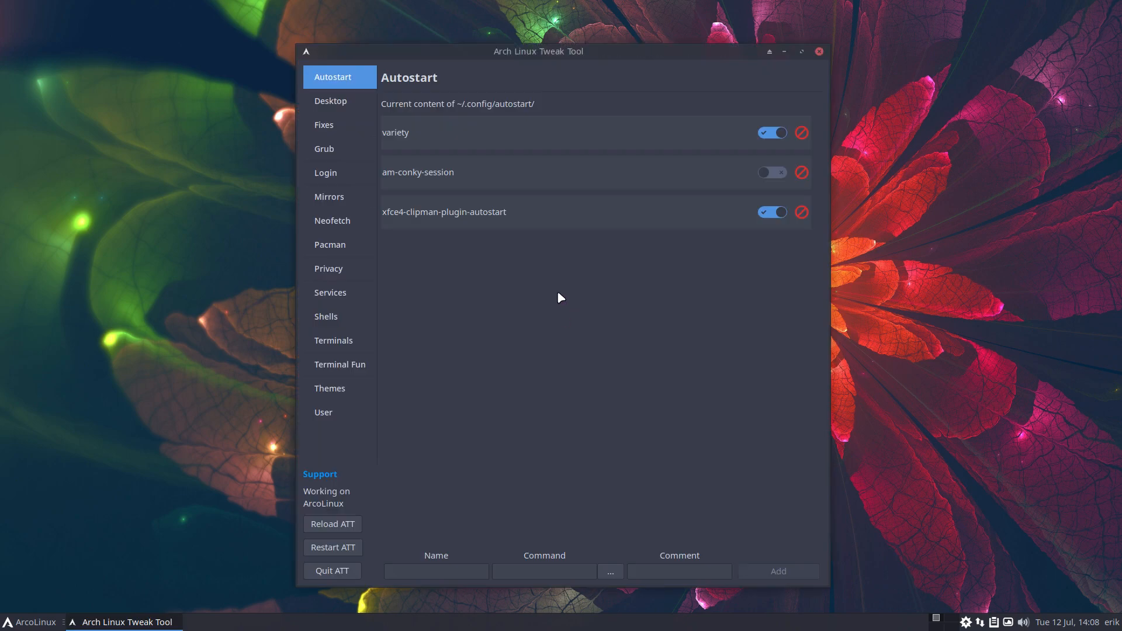
Go to the Desktop page, then the Fixes page showing the Bibata-Modern-Ice cursor
left_click(340, 105)
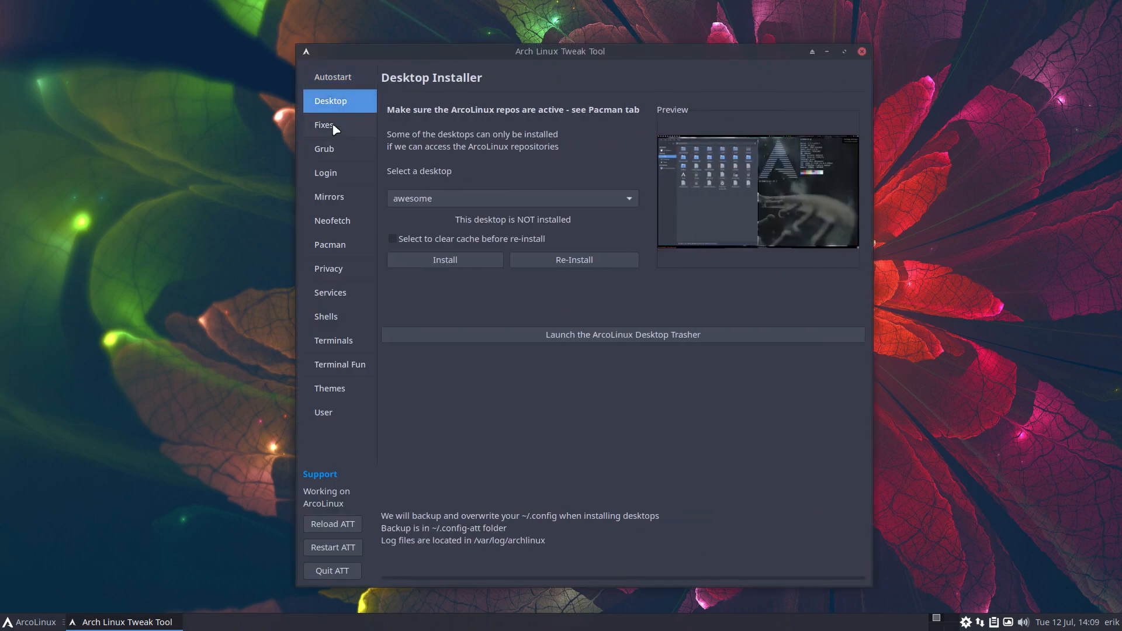
left_click(335, 128)
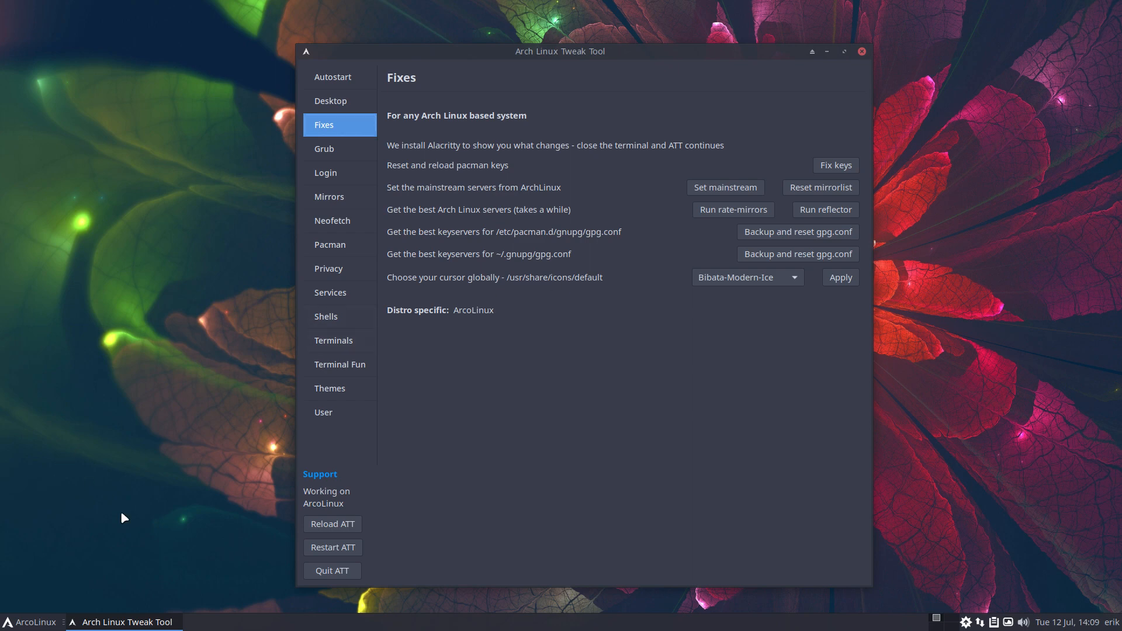
key("ctrl+alt+f")
Search 'arcolinux set cursor', accept cookies, and open ArcoLinux's cursor theme guide
left_click(394, 78)
type("ar")
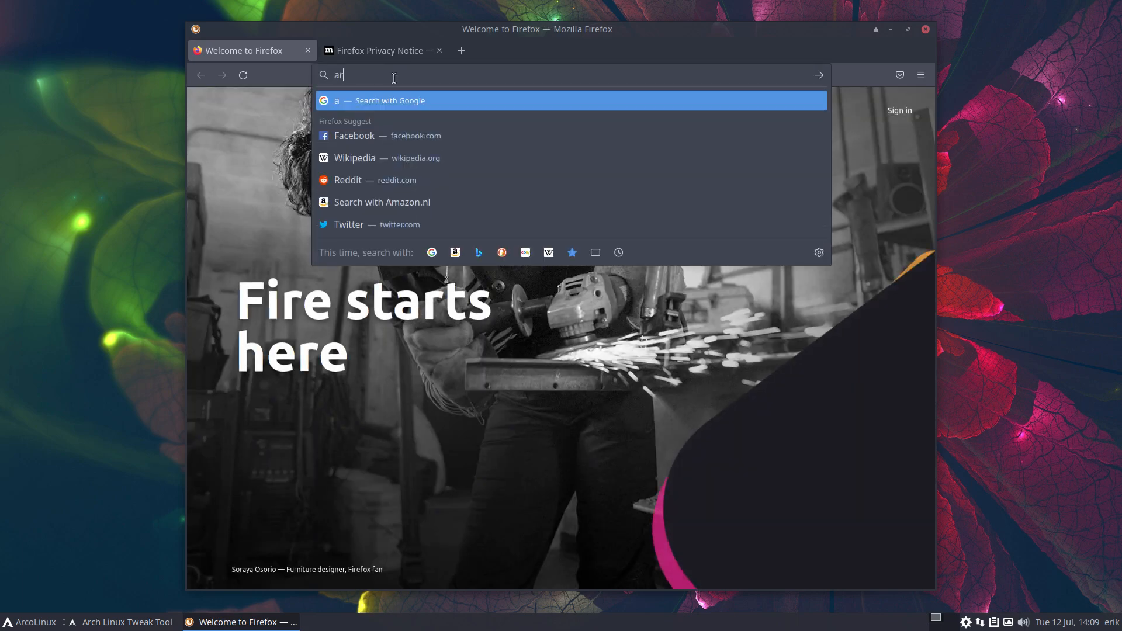
type("co")
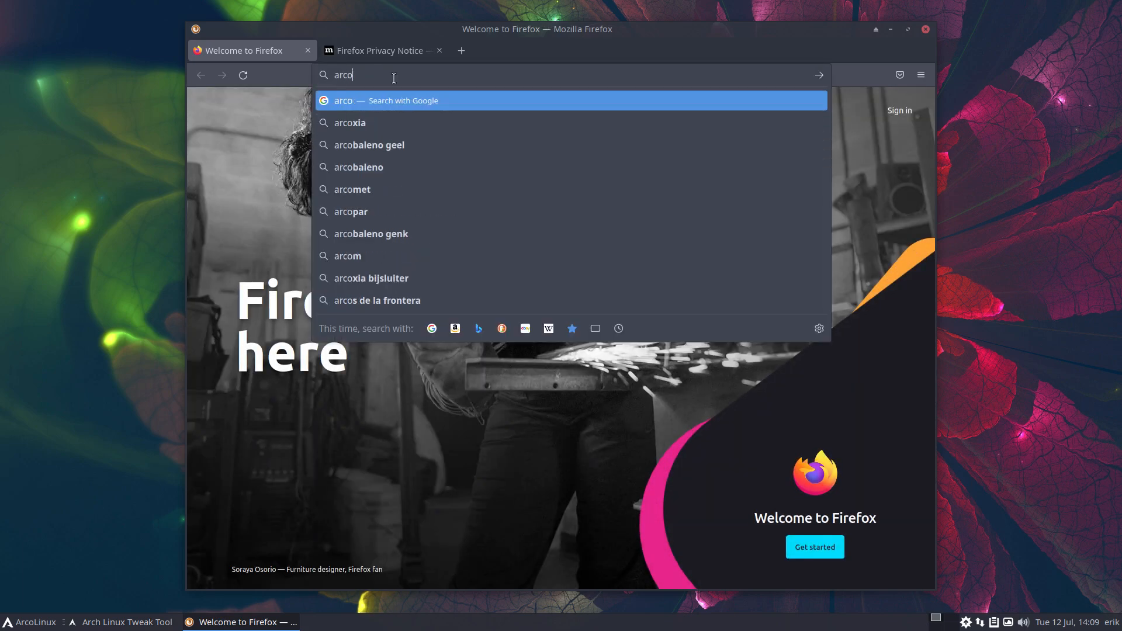
type("linux set curso")
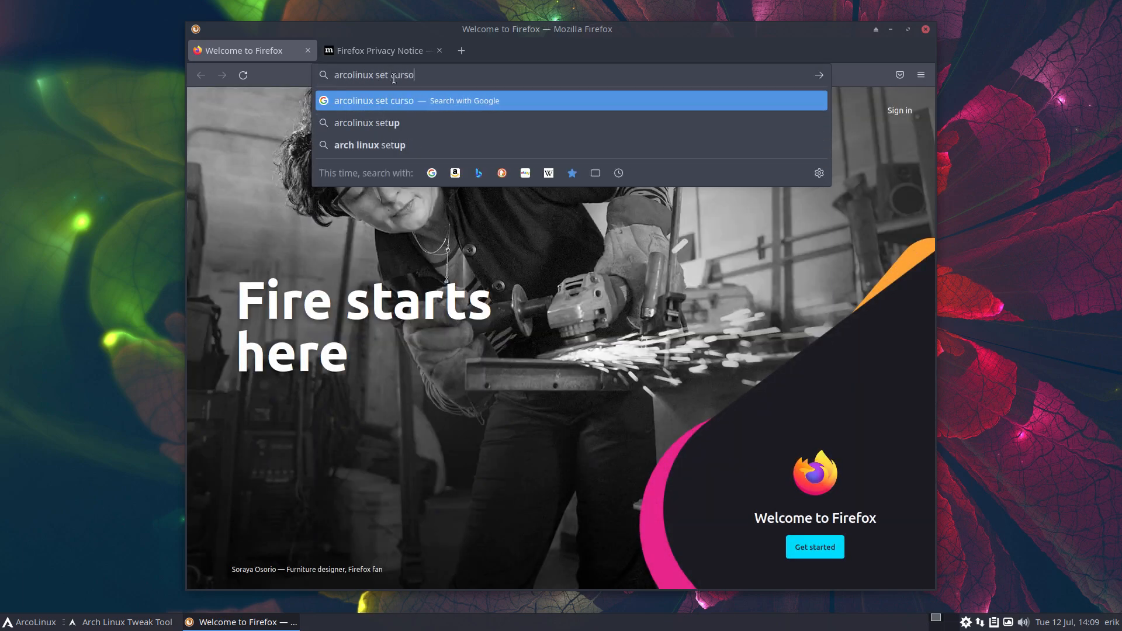
type("r")
key("Return")
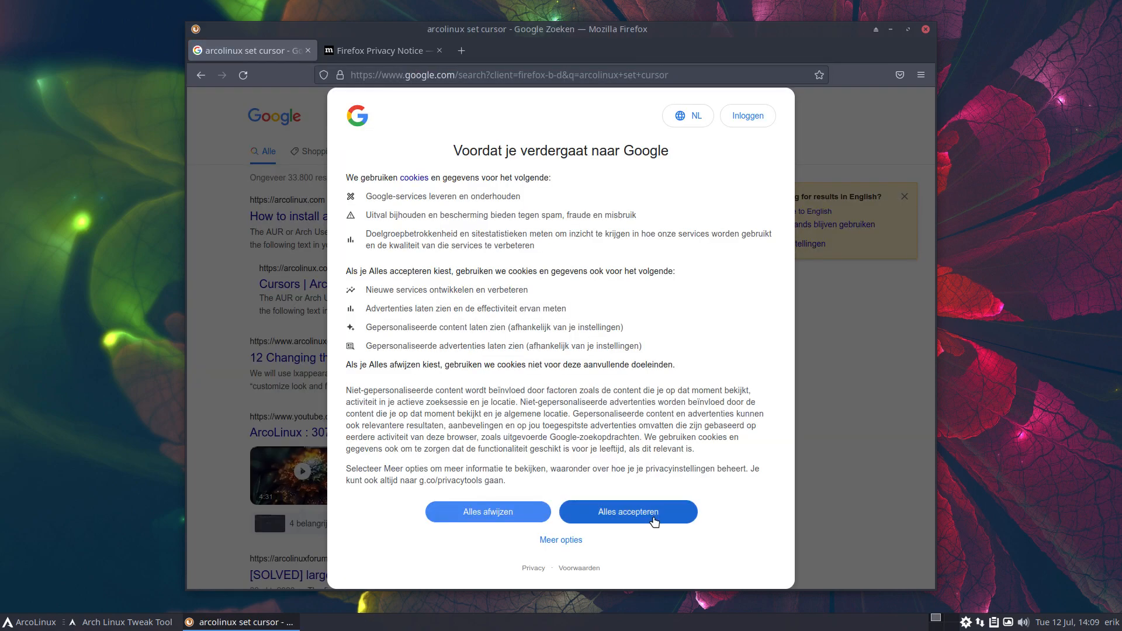
left_click(653, 518)
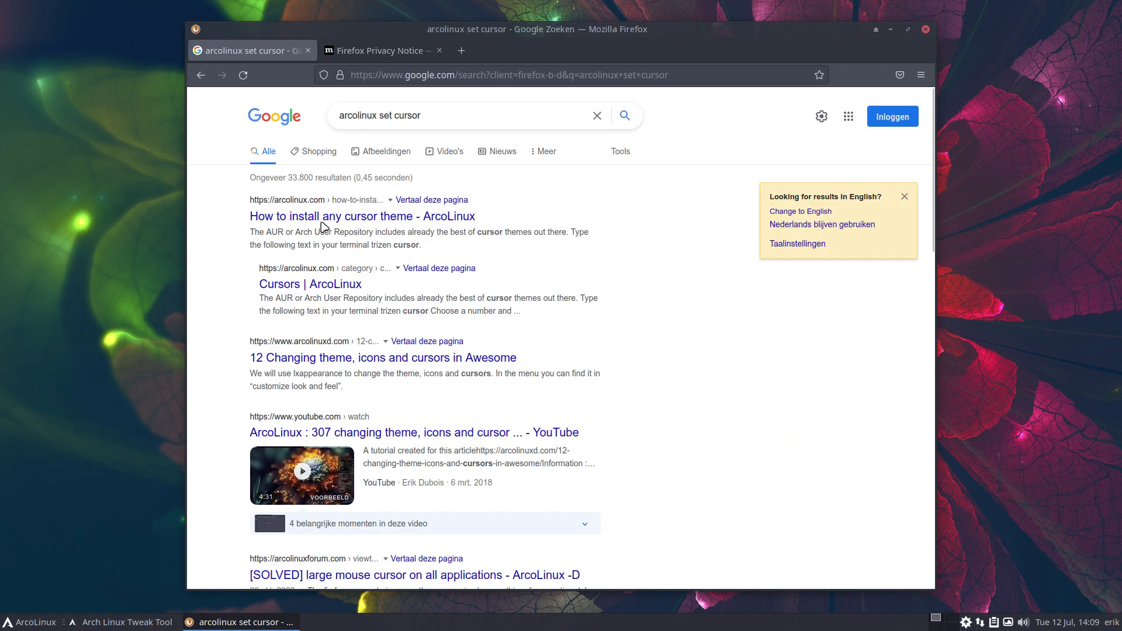
left_click(350, 355)
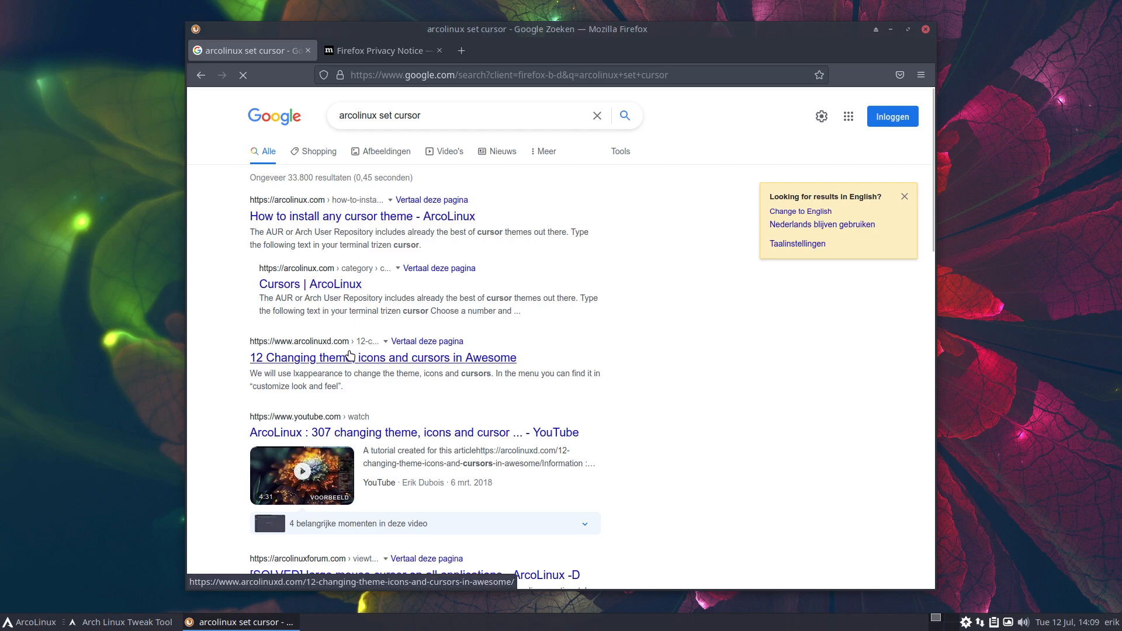
Scroll to the guide's index.theme section, select it, and minimize Firefox
scroll(735, 227, "down", 8)
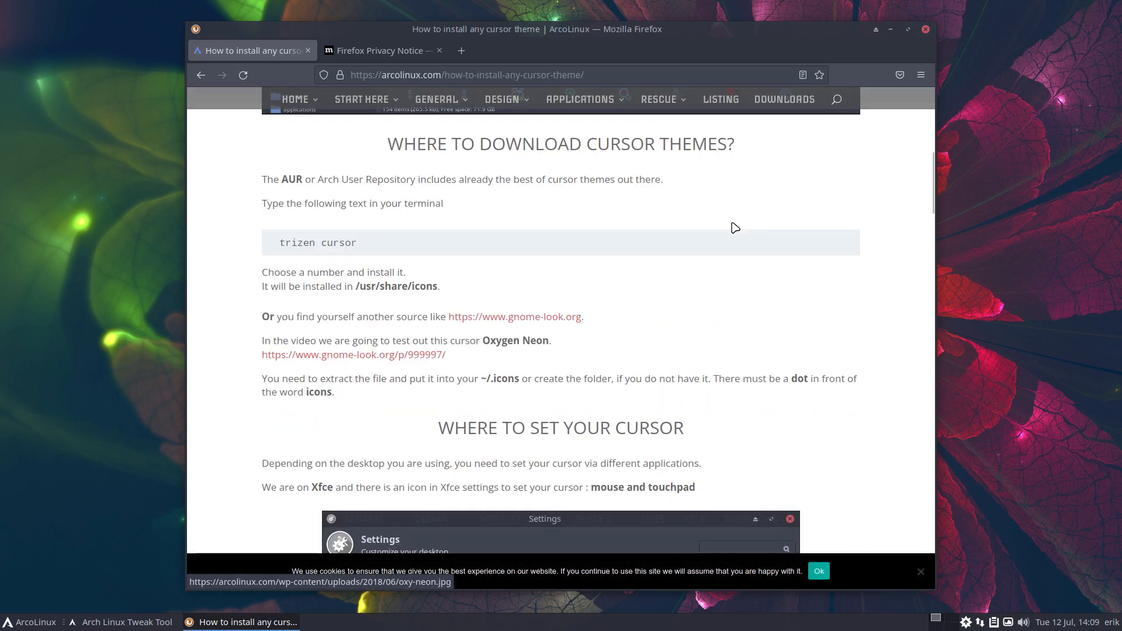
scroll(734, 227, "down", 2)
scroll(734, 228, "up", 4)
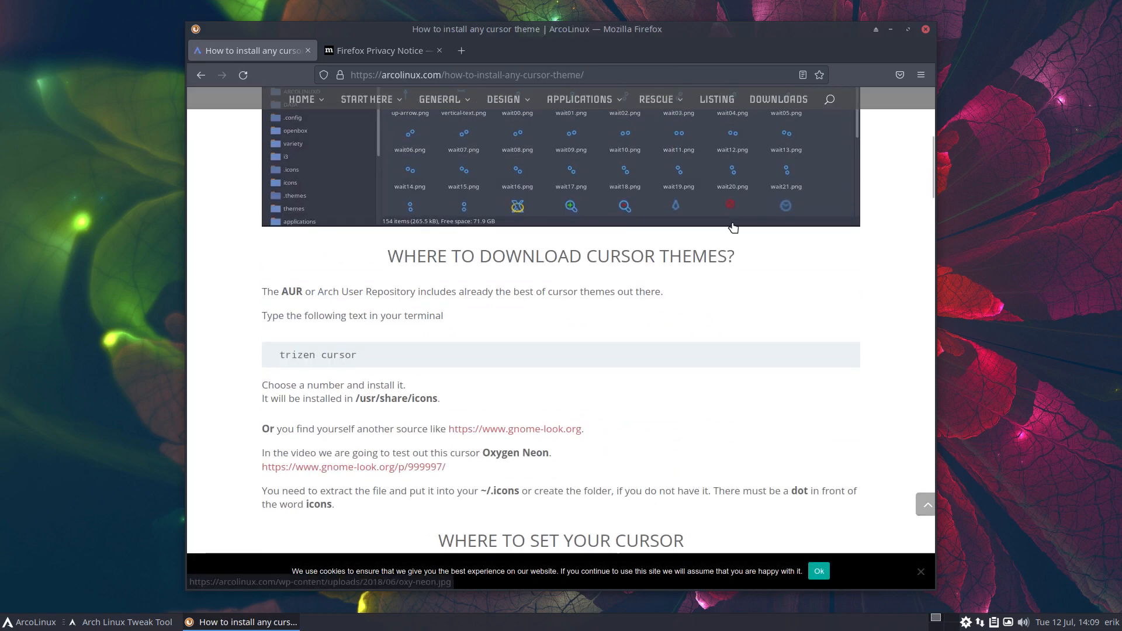
scroll(733, 227, "down", 6)
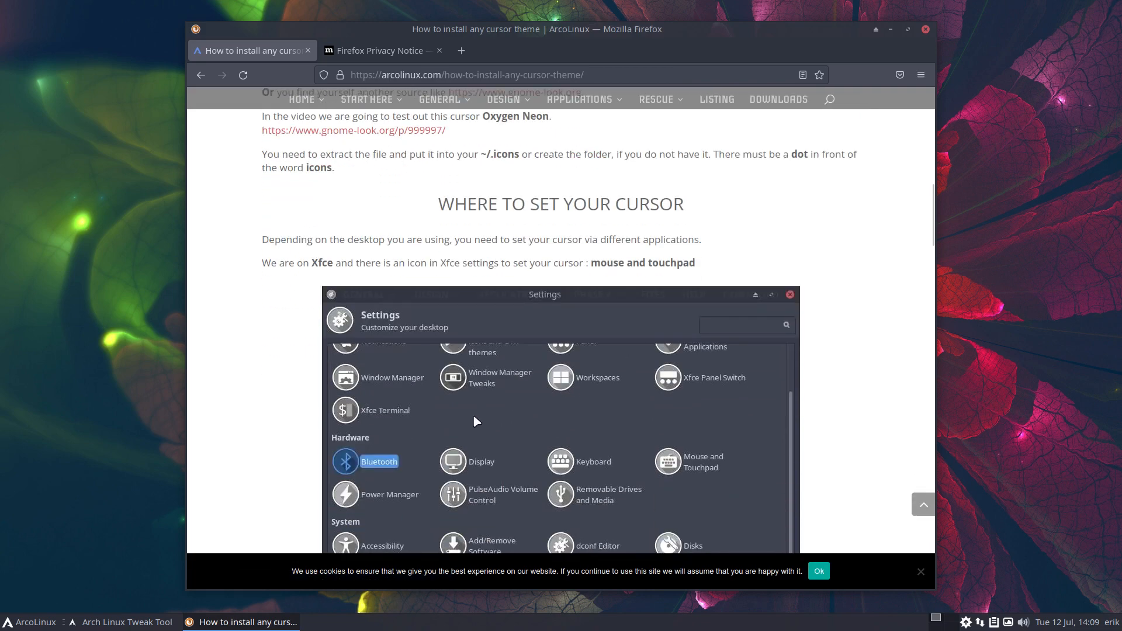
scroll(476, 422, "down", 8)
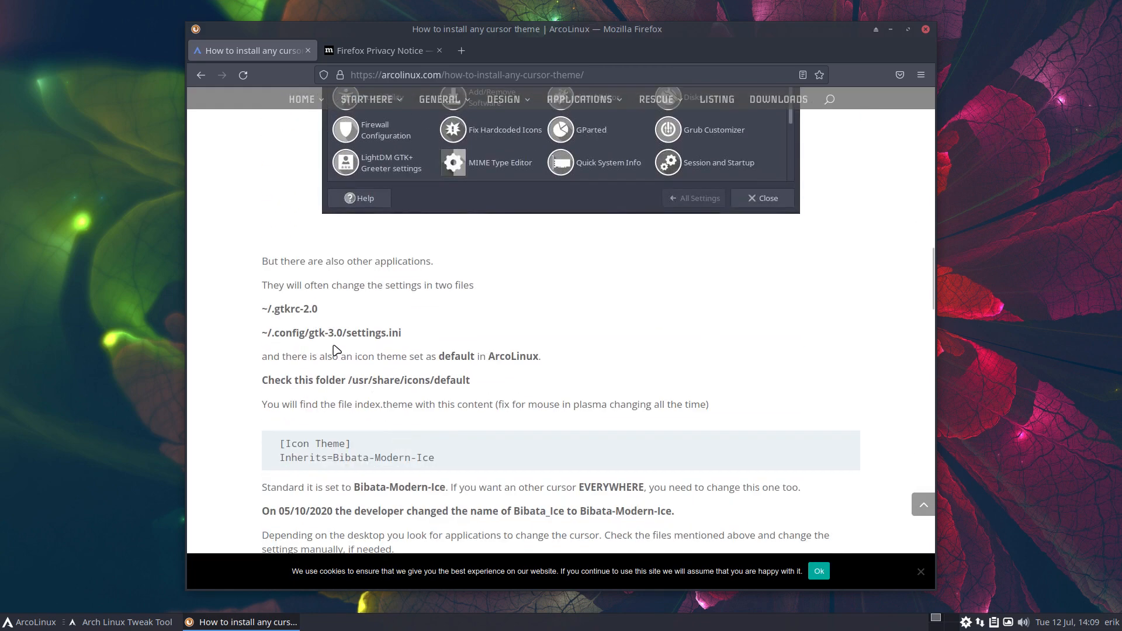
scroll(353, 425, "down", 2)
left_click_drag(445, 347, 280, 328)
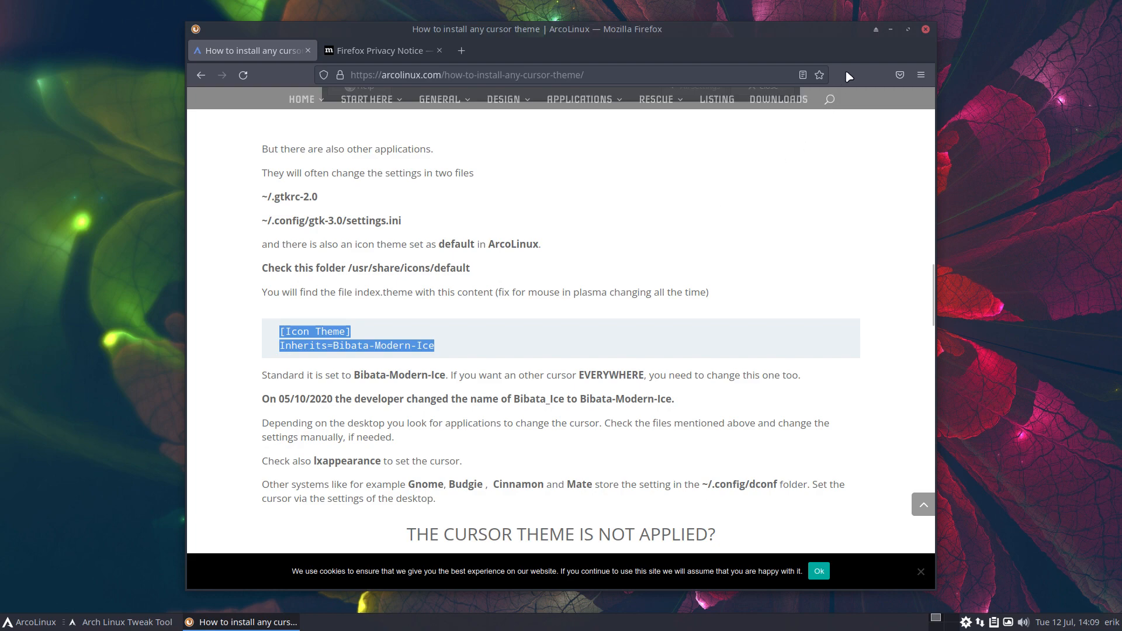
left_click(889, 30)
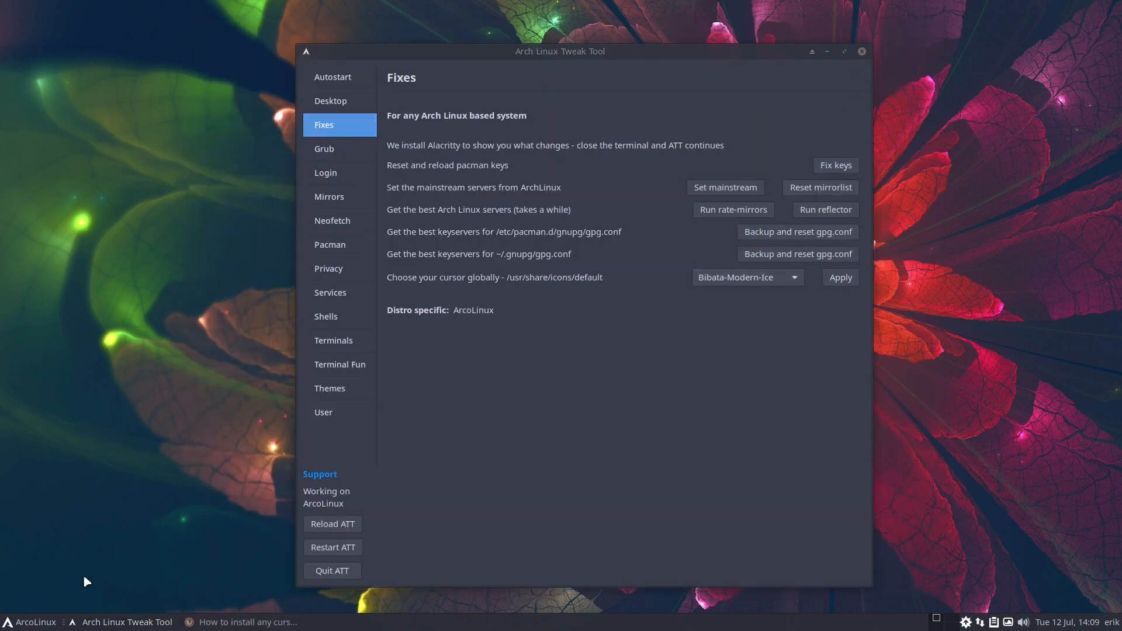
Launch Sublime Text from the application launcher
left_click(43, 624)
type("subl")
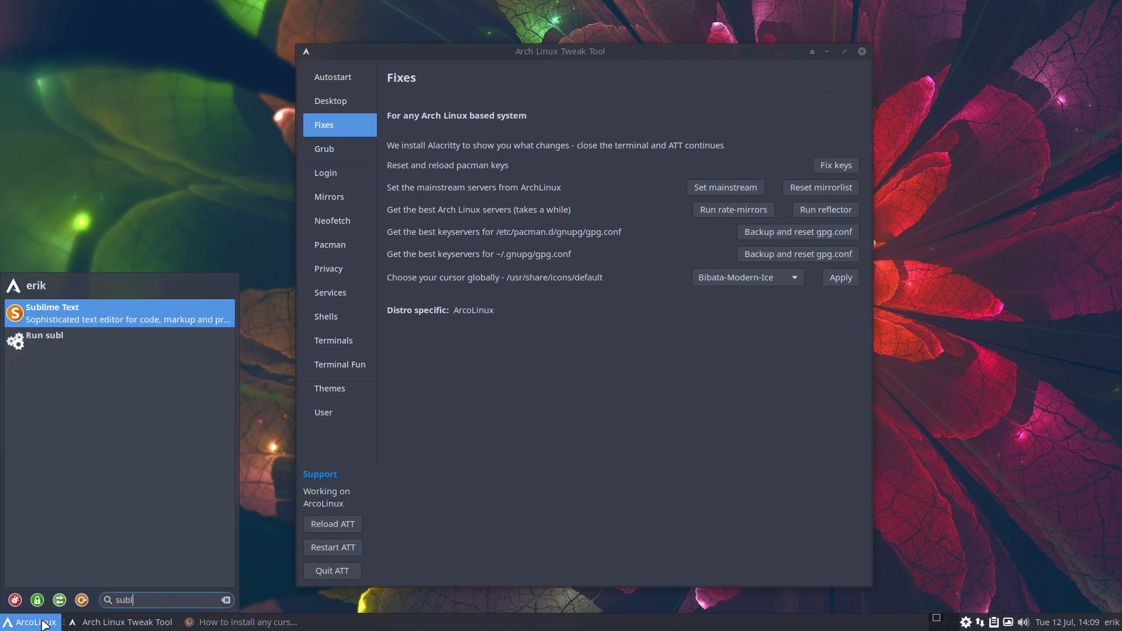
key("Return")
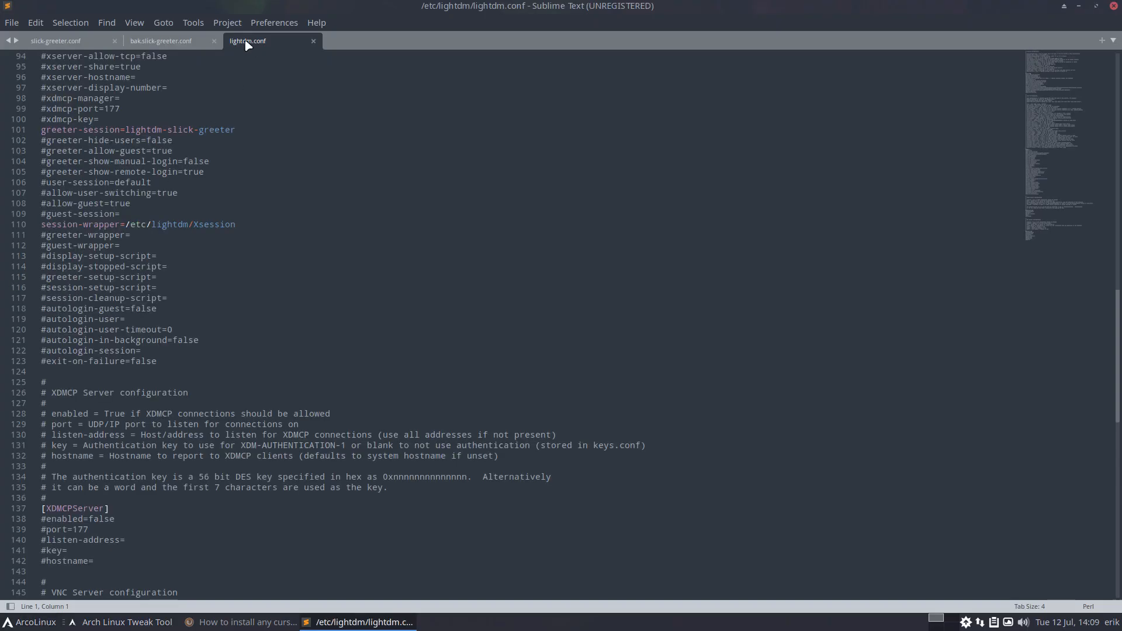
Open /usr/share/icons/default/index.theme in Sublime Text
left_click(14, 24)
left_click(53, 62)
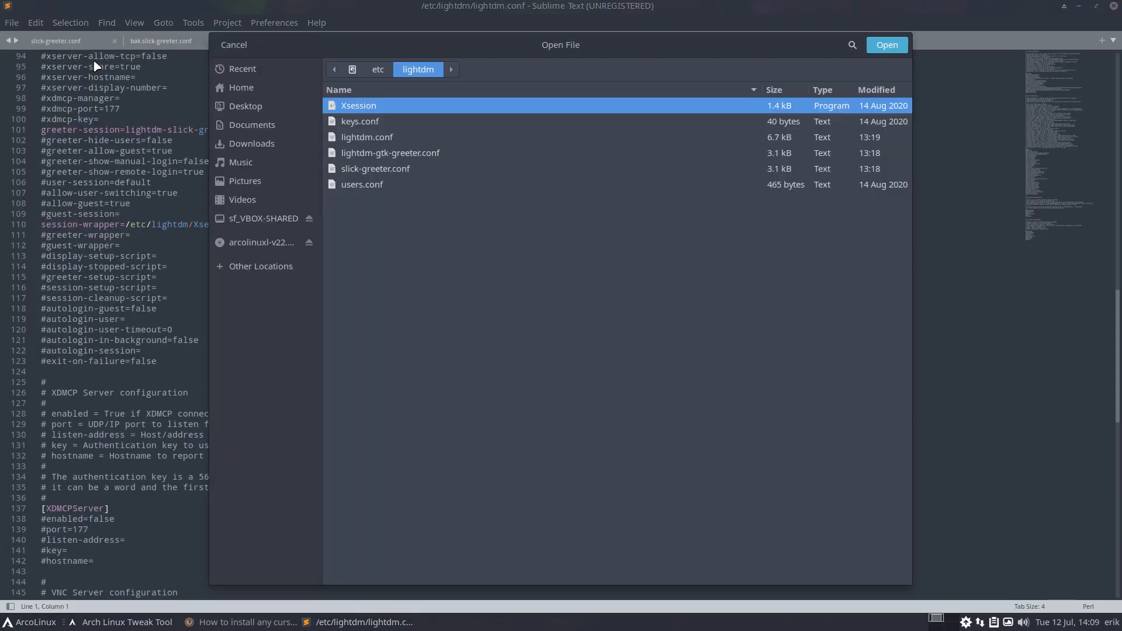
left_click(274, 269)
left_click(389, 107)
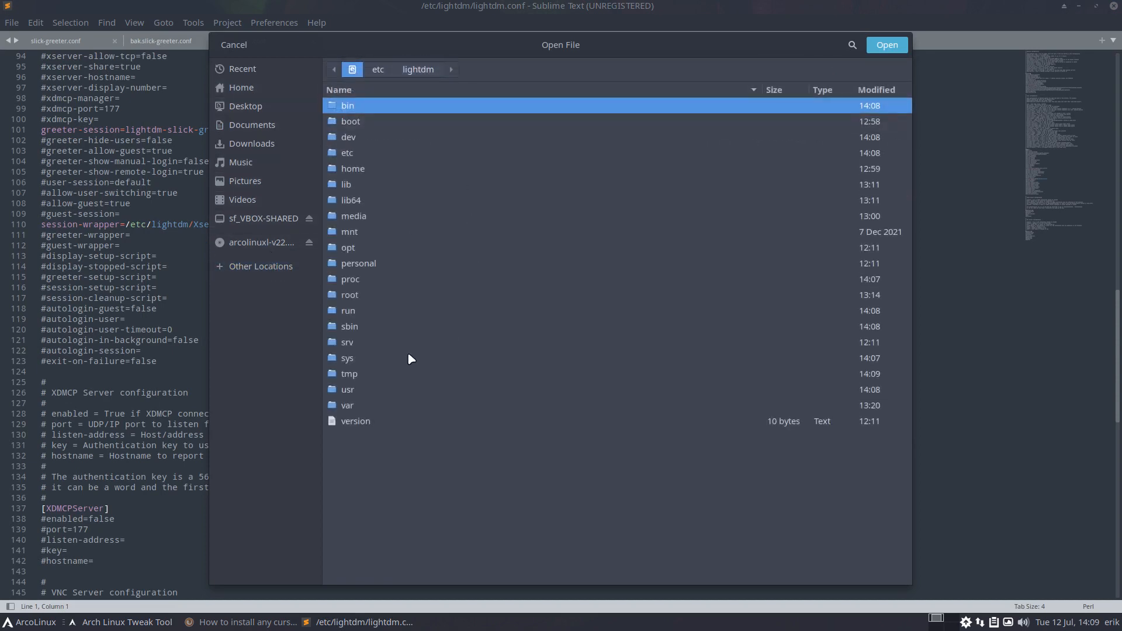
double_click(361, 390)
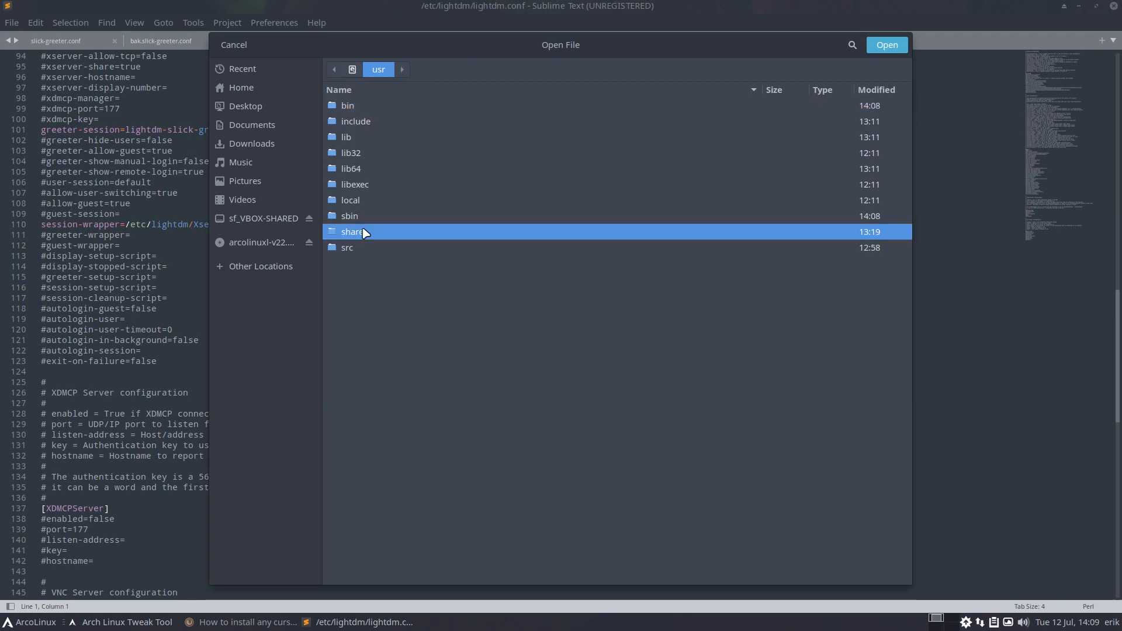
double_click(366, 232)
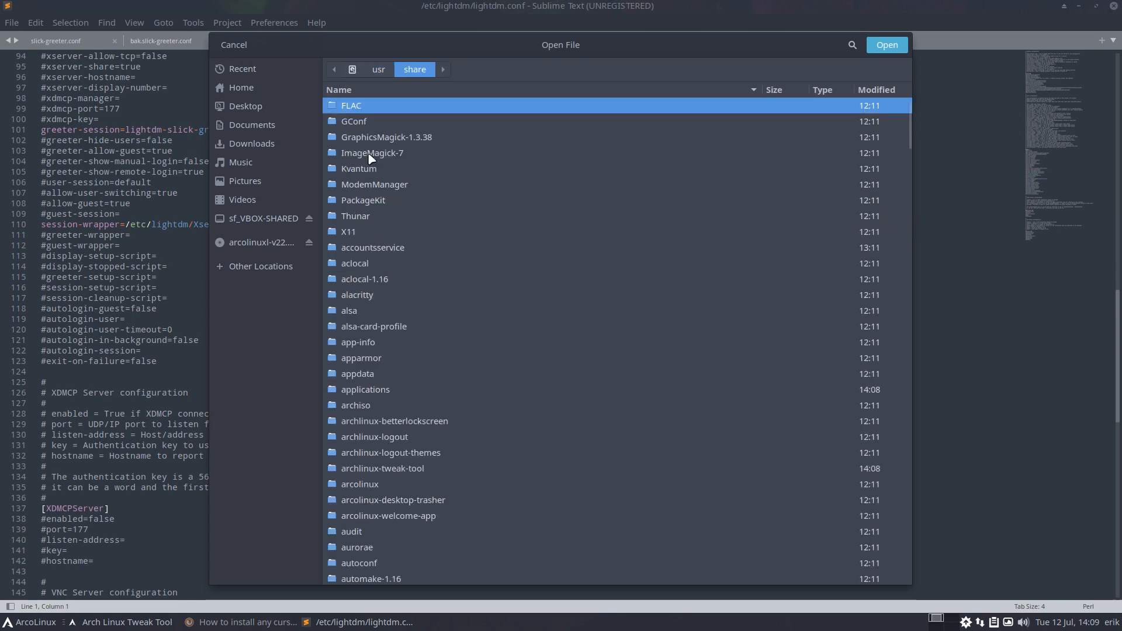
type("icons")
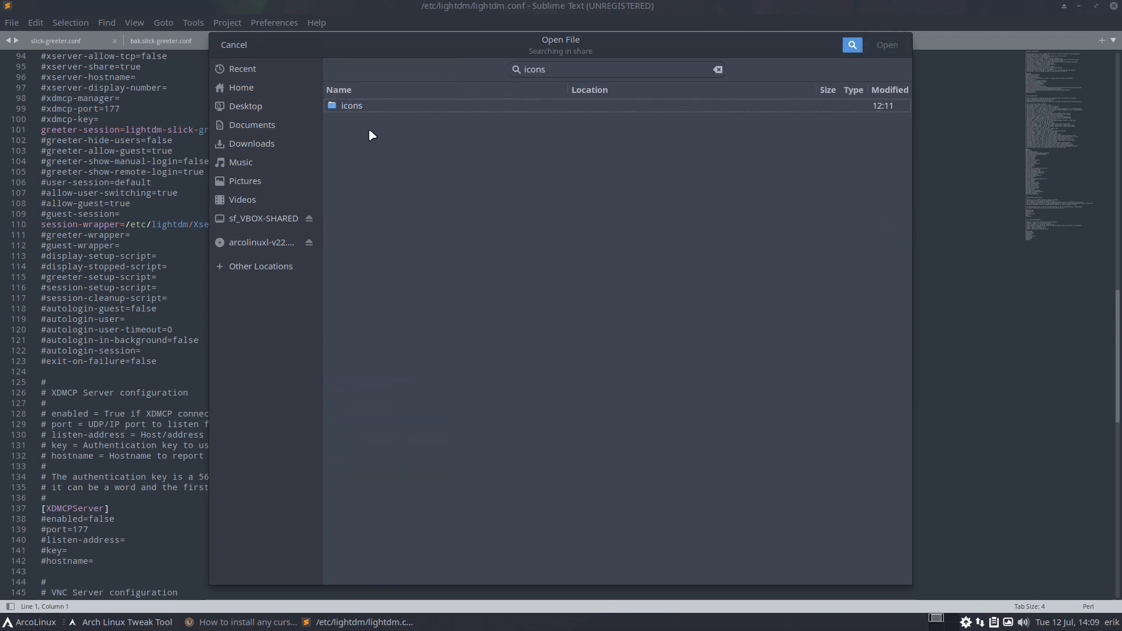
double_click(386, 106)
type("def")
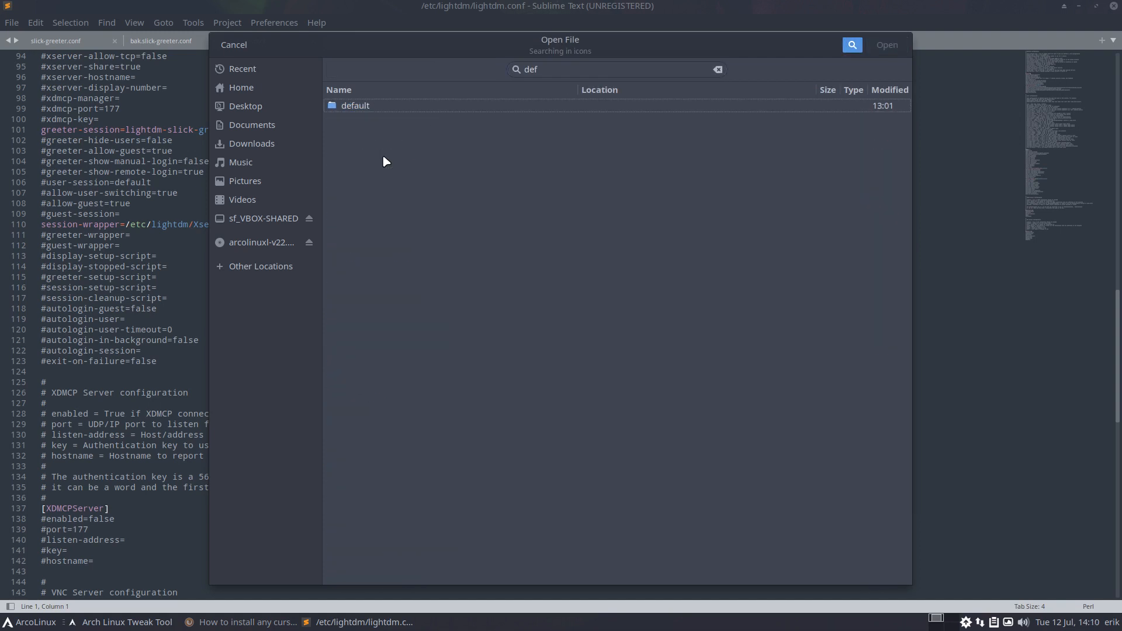
double_click(356, 105)
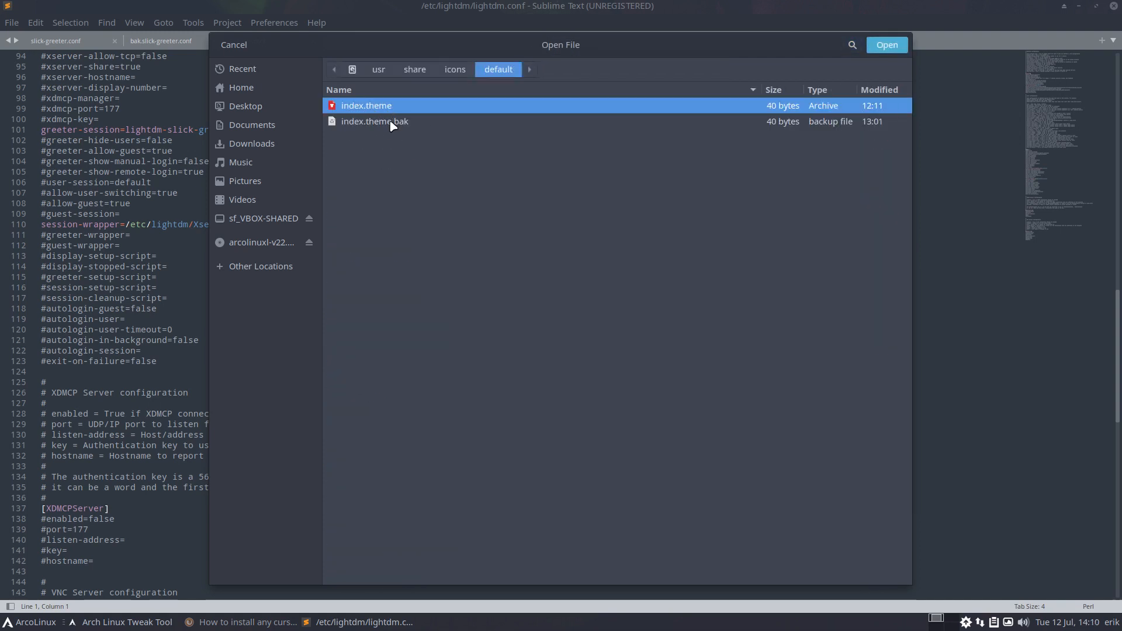
left_click(390, 122)
left_click(394, 108)
left_click(887, 44)
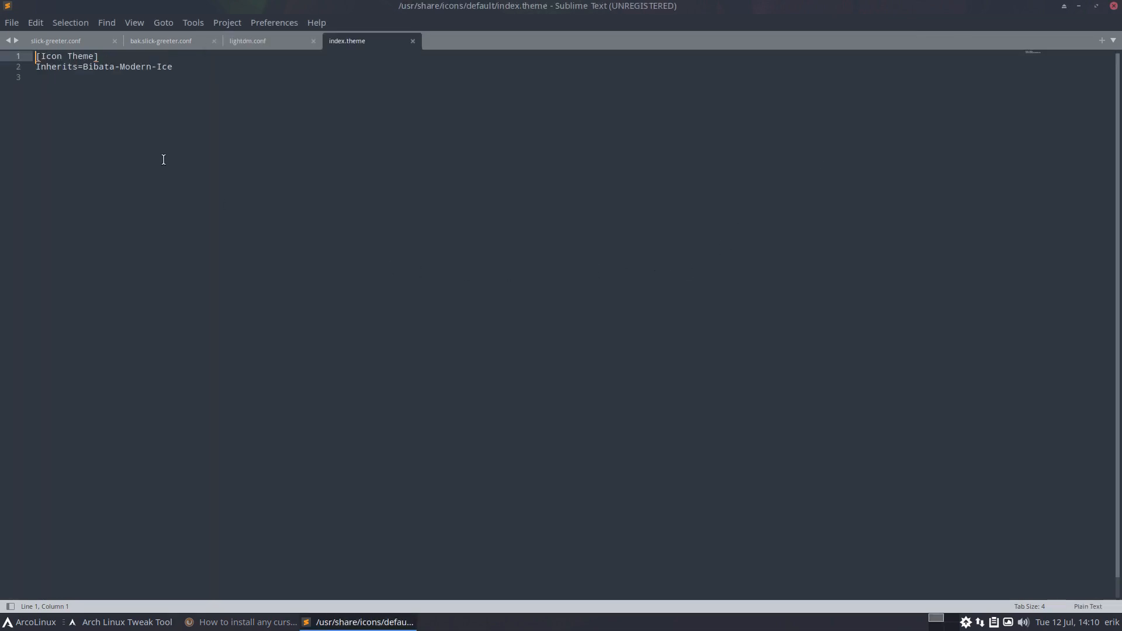
Set the global cursor theme to Bibata-Modern-Amber on Tweak Tool's Fixes page and apply it
left_click_drag(373, 7, 576, 84)
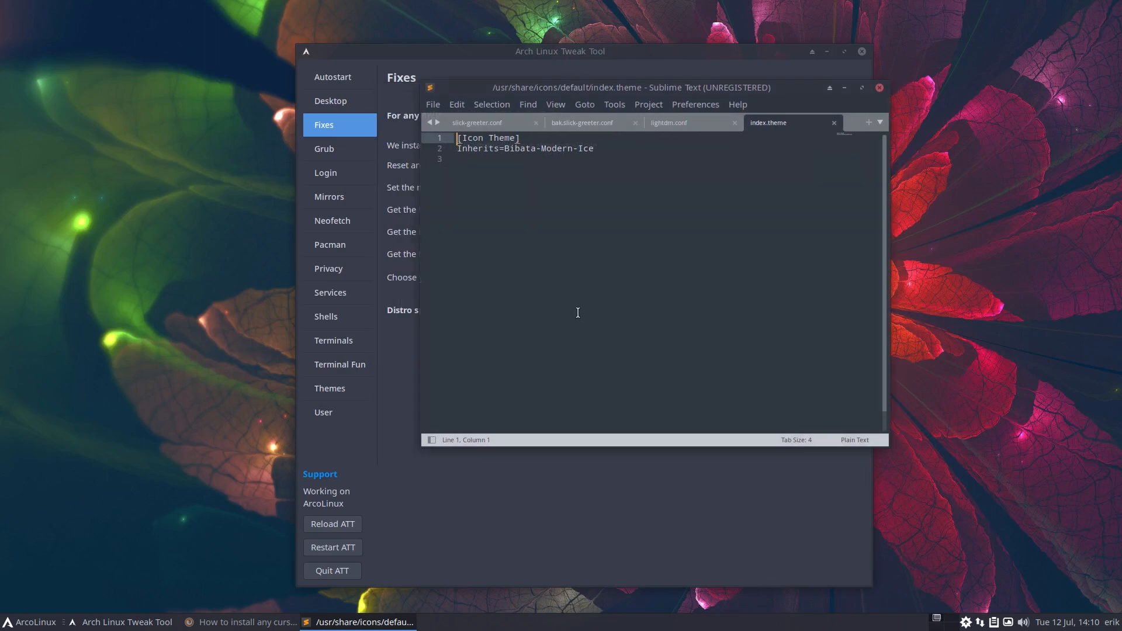
left_click(419, 59)
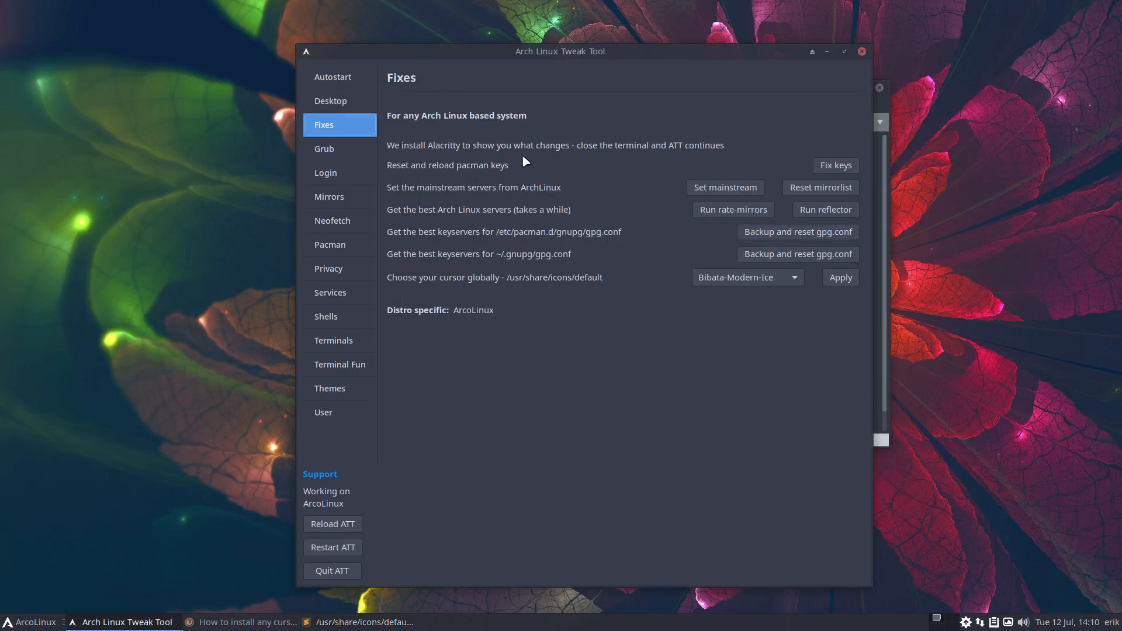
left_click(752, 280)
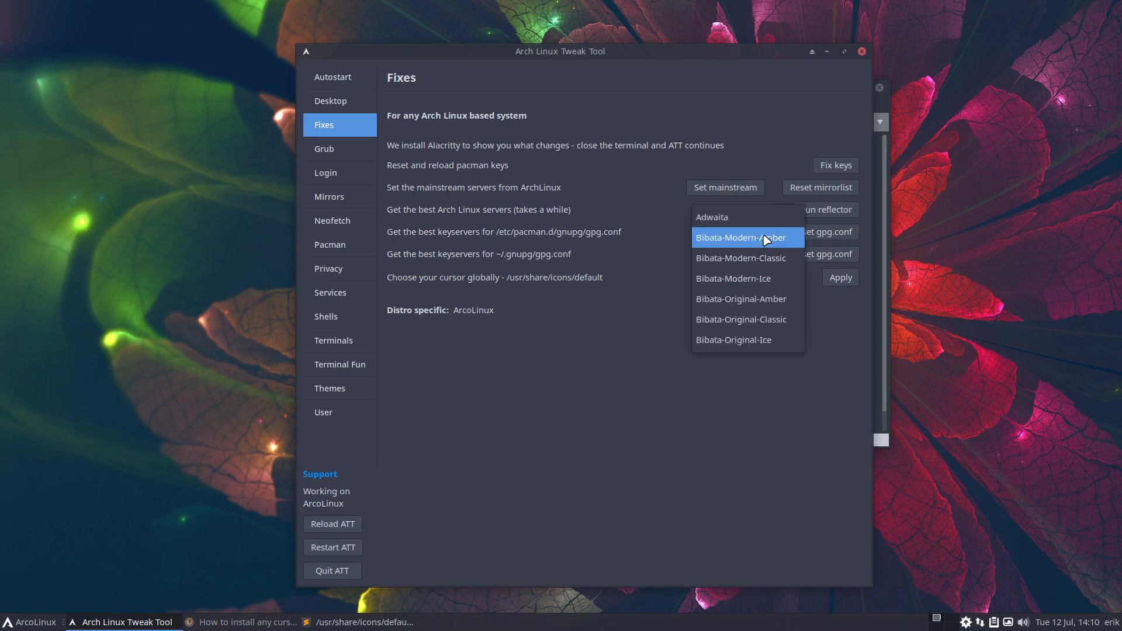
left_click(765, 239)
left_click(841, 279)
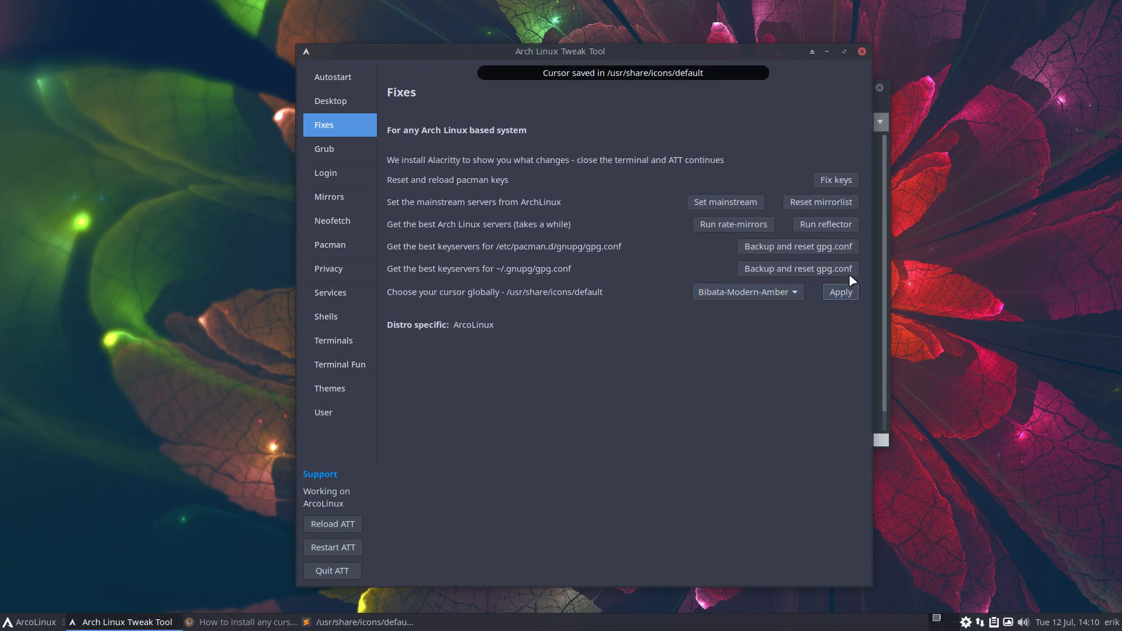
left_click(876, 274)
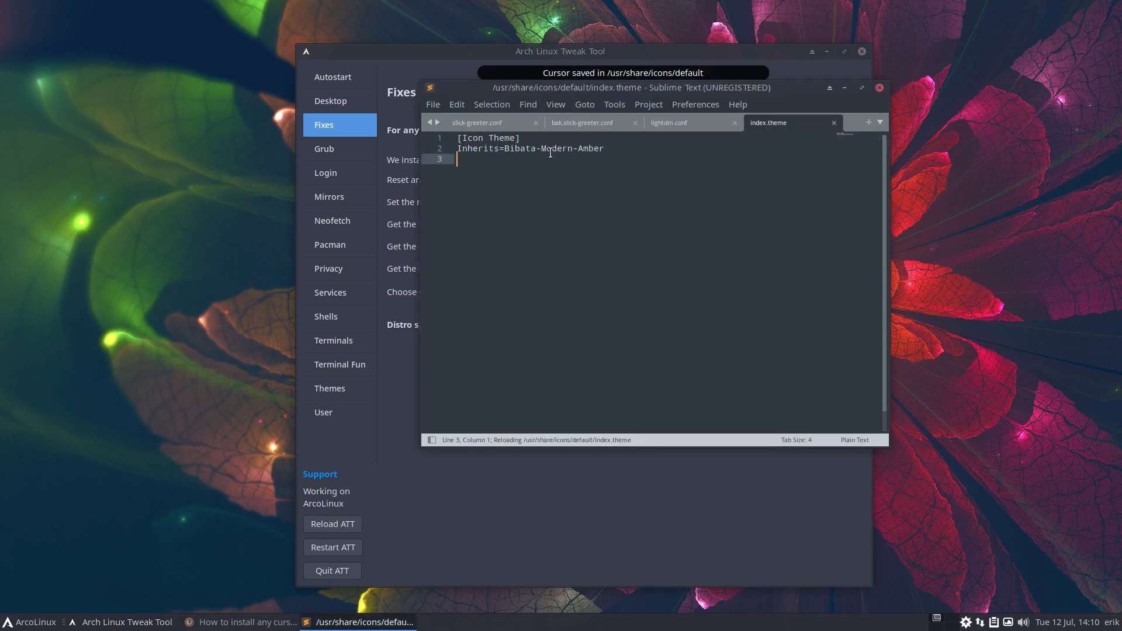
Highlight Modern-Amber on line 2 of index.theme, then return to the Tweak Tool
left_click_drag(541, 149, 605, 149)
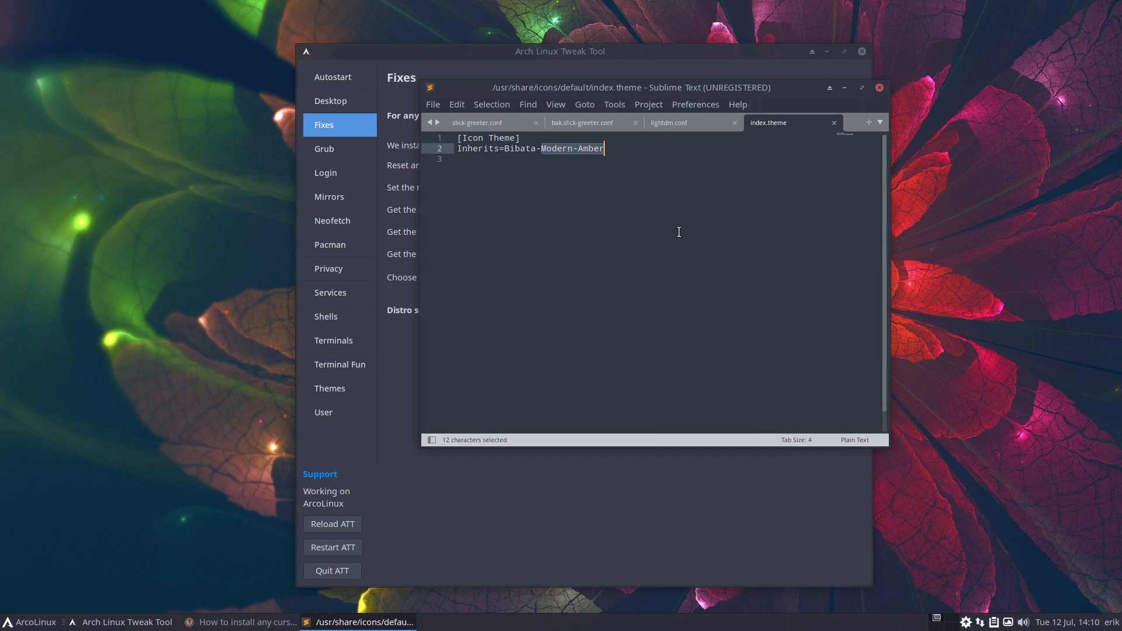
left_click(572, 56)
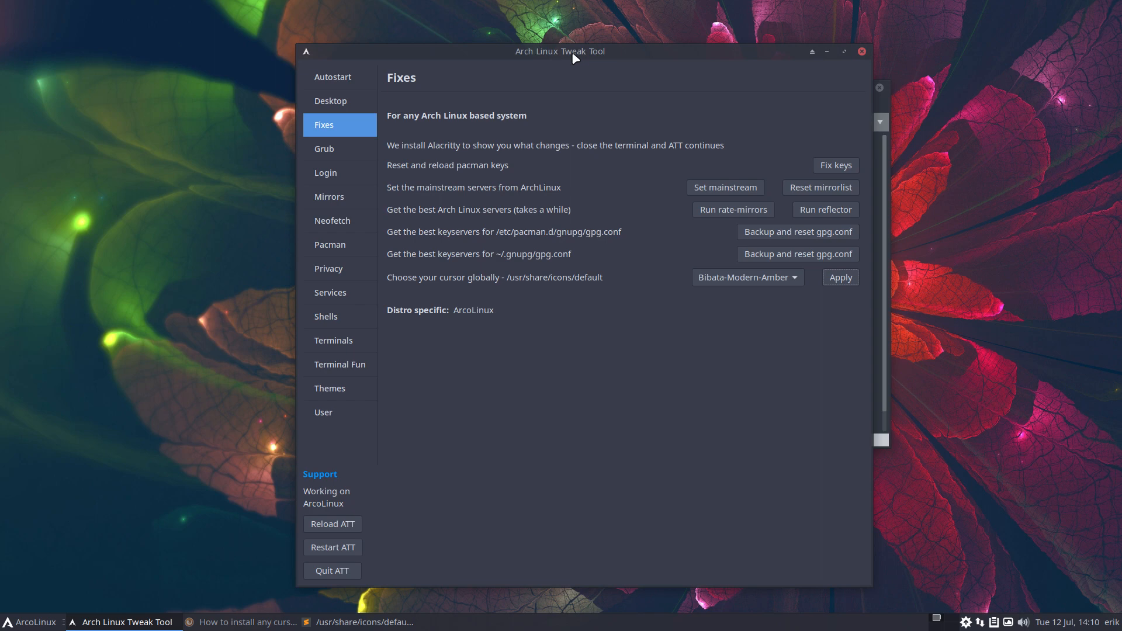
Apply ATT's LightDM configuration with autoreboot from the Login page's LIGHTDM tab
left_click(329, 178)
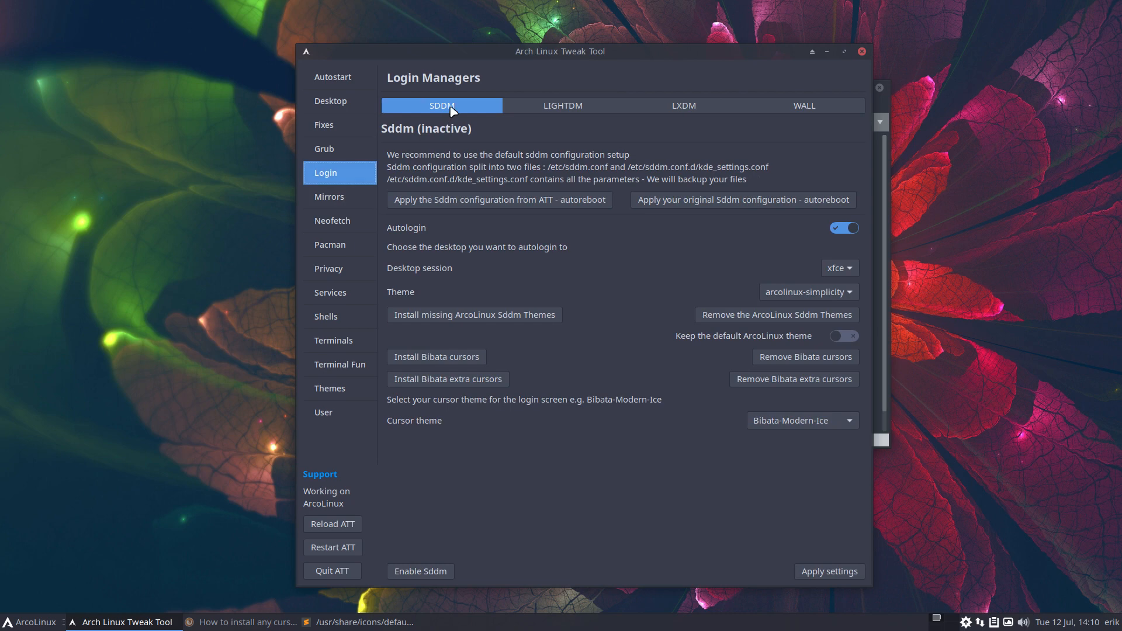
left_click(552, 106)
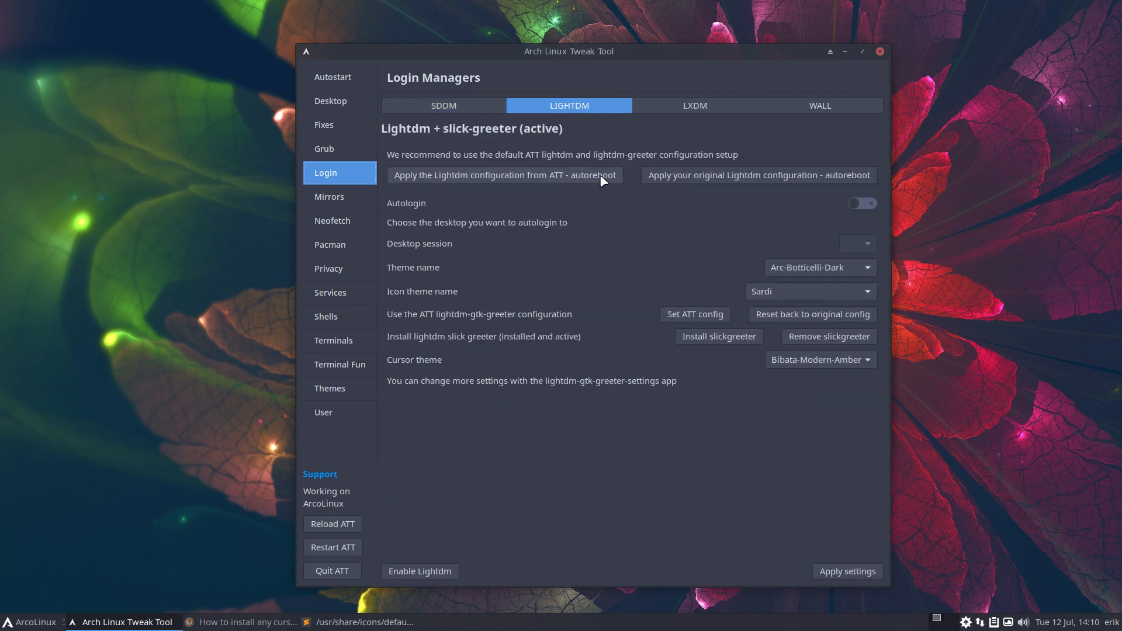
left_click(692, 107)
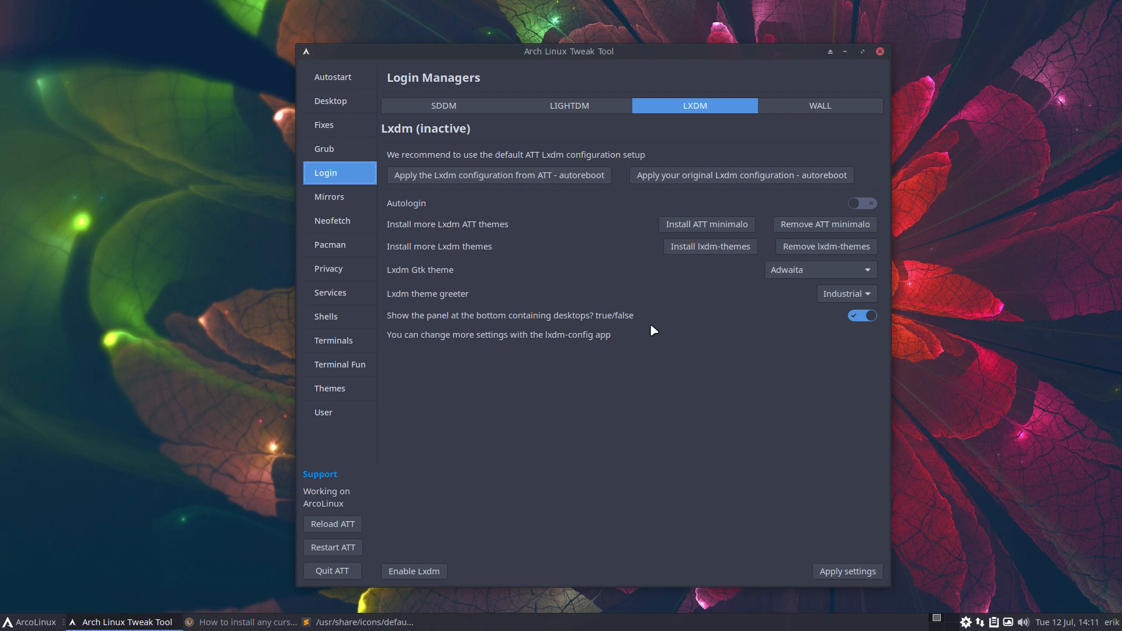
scroll(566, 173, "up", 3)
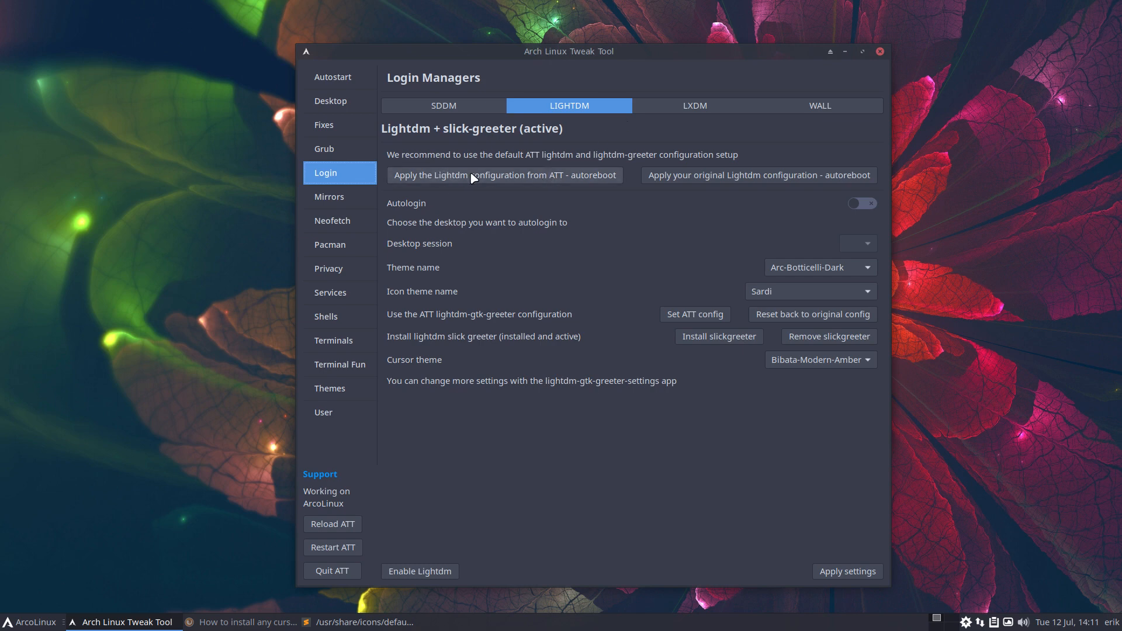
left_click(548, 177)
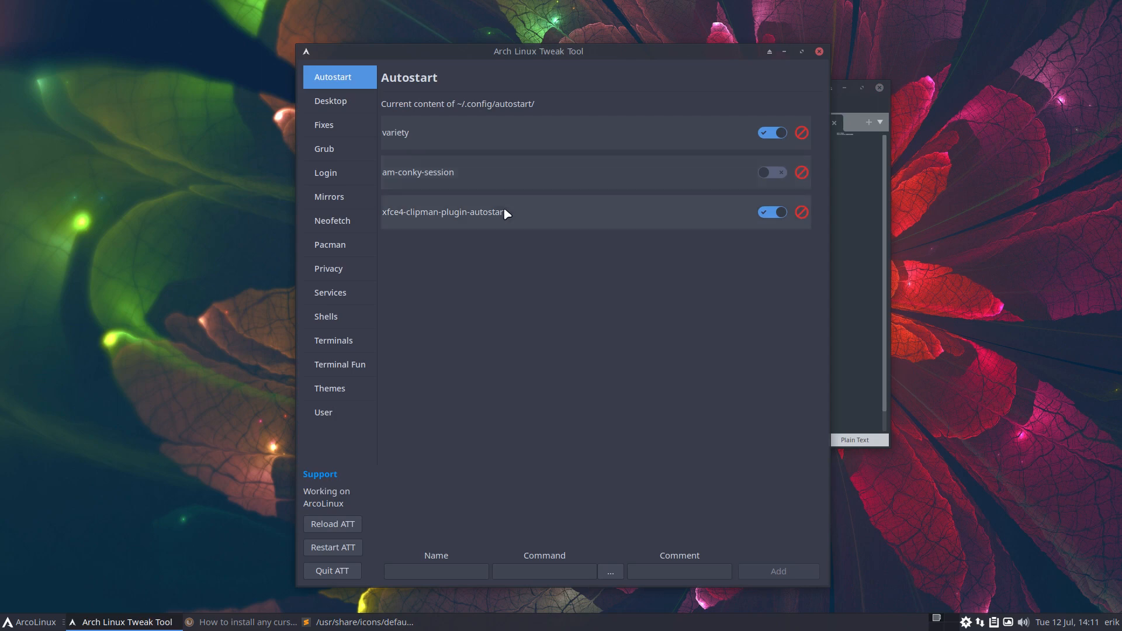
Close bak.slick-greeter.conf and show slick-greeter.conf from the top on the right screen half
left_click_drag(596, 55, 295, 49)
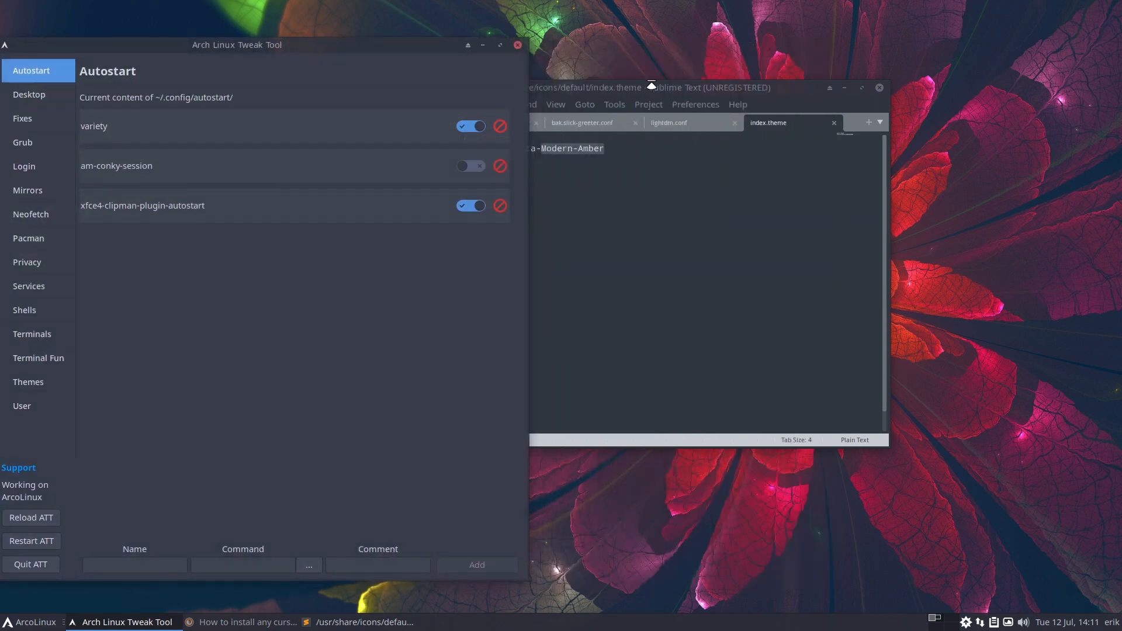
left_click(632, 90)
left_click(634, 122)
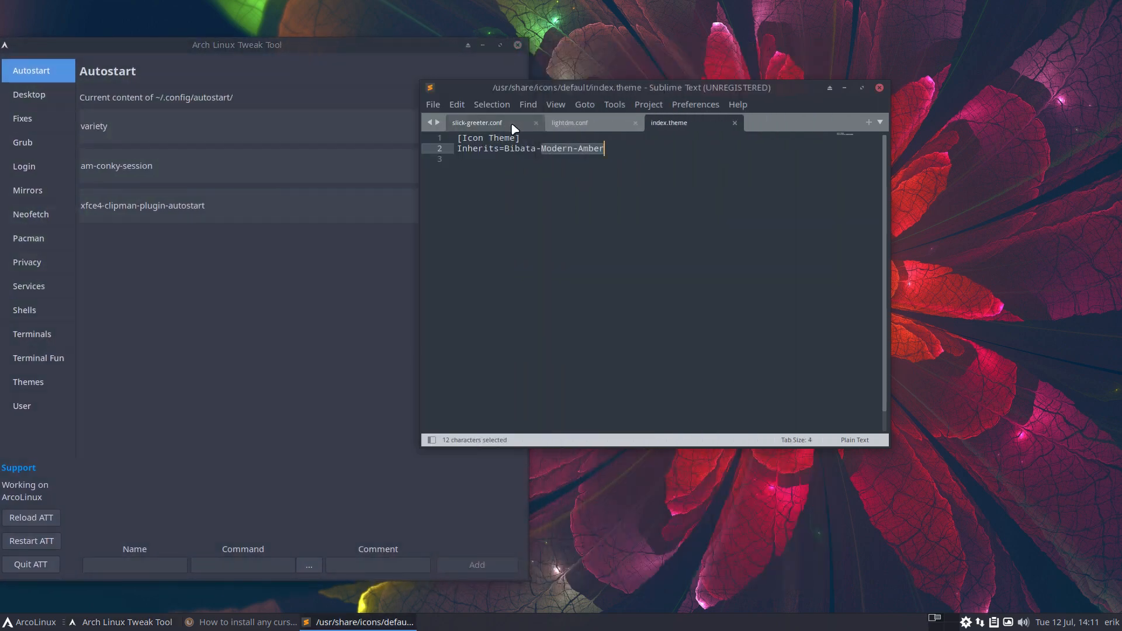
left_click(512, 124)
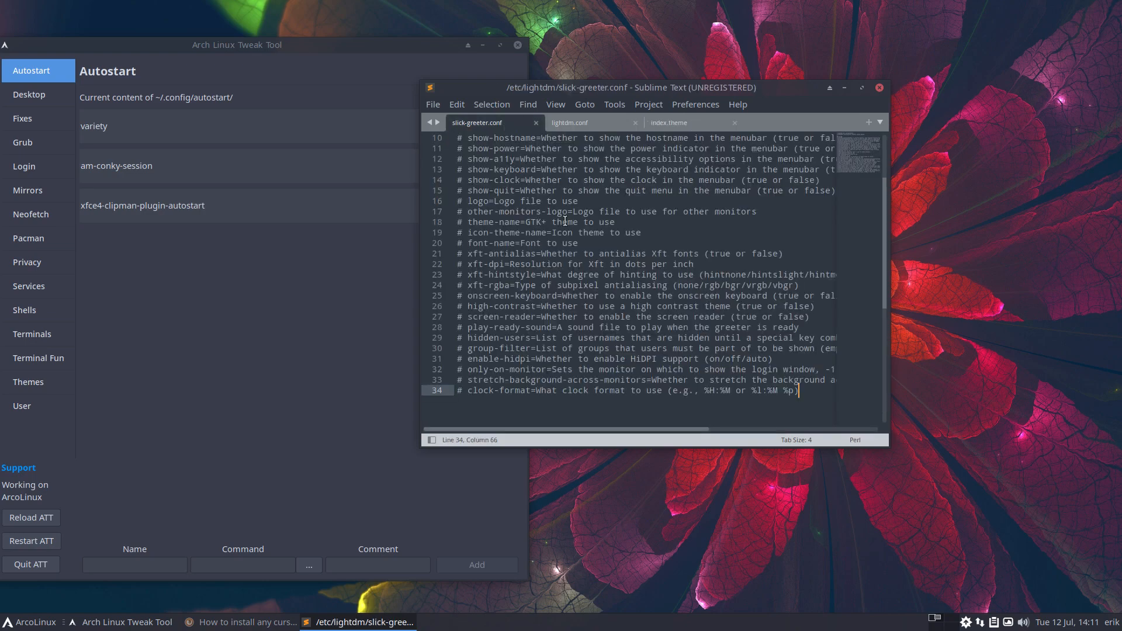
left_click_drag(762, 86, 1117, 259)
scroll(729, 398, "up", 5)
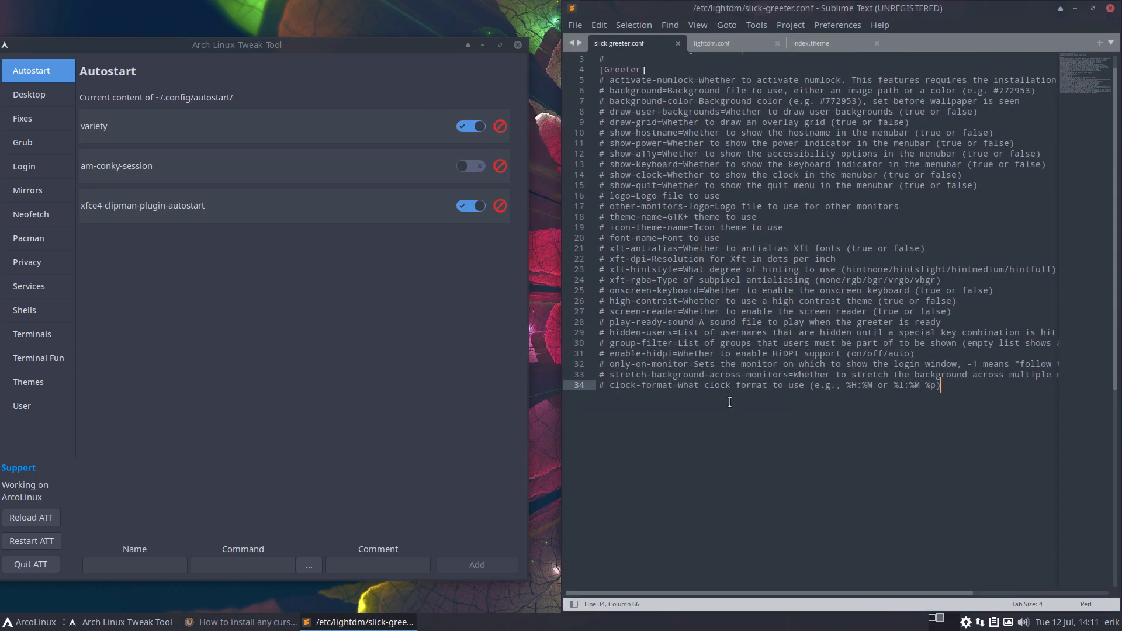
left_click(575, 25)
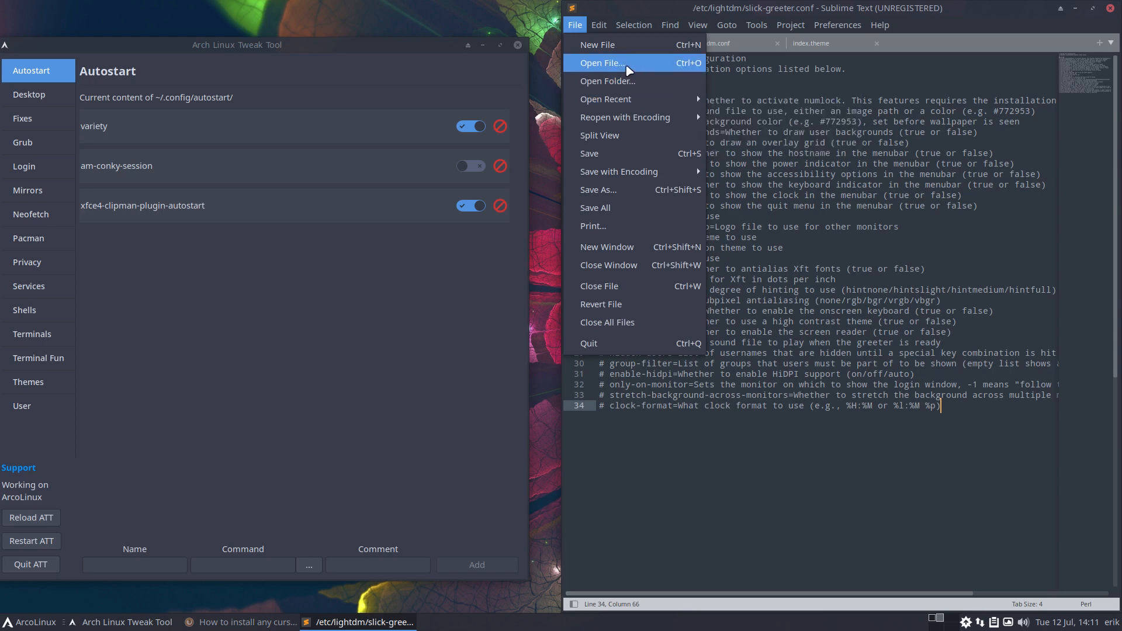
Open lightdm.conf and lightdm-gtk-greeter.conf from /etc/lightdm, setting the latter's syntax to Perl
left_click(601, 64)
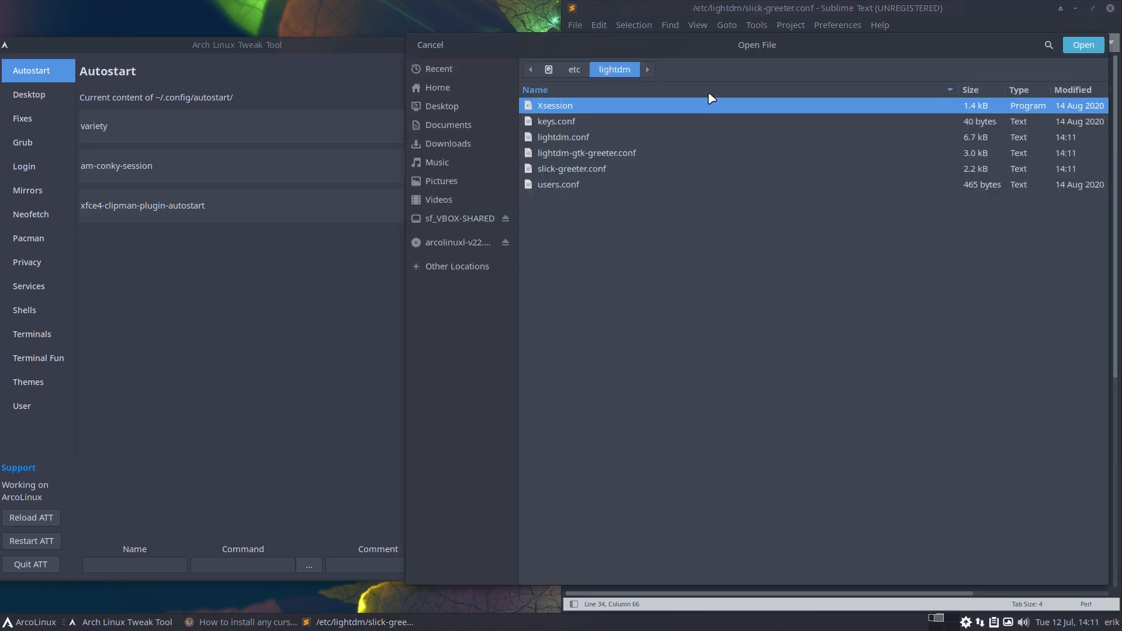
left_click(678, 137)
left_click(1077, 45)
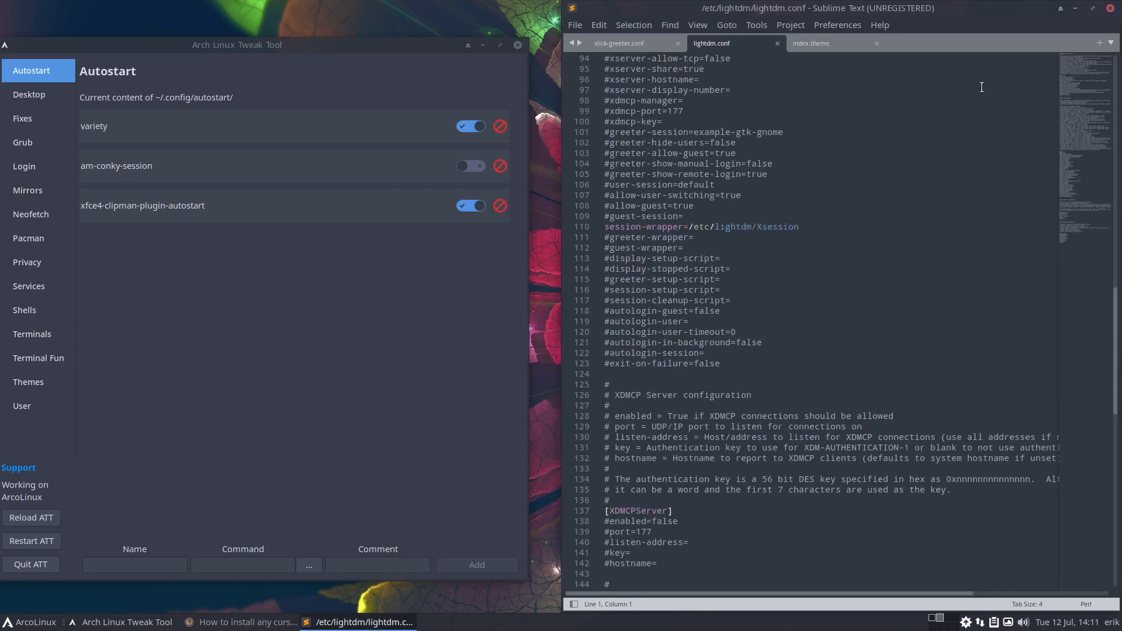
left_click(574, 25)
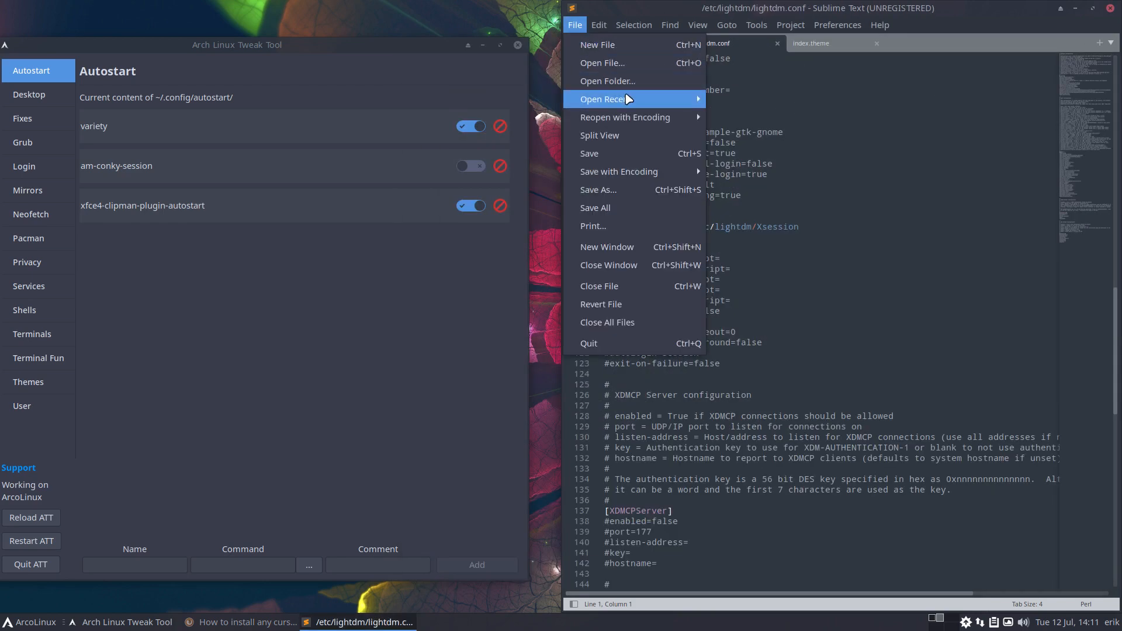
left_click(605, 63)
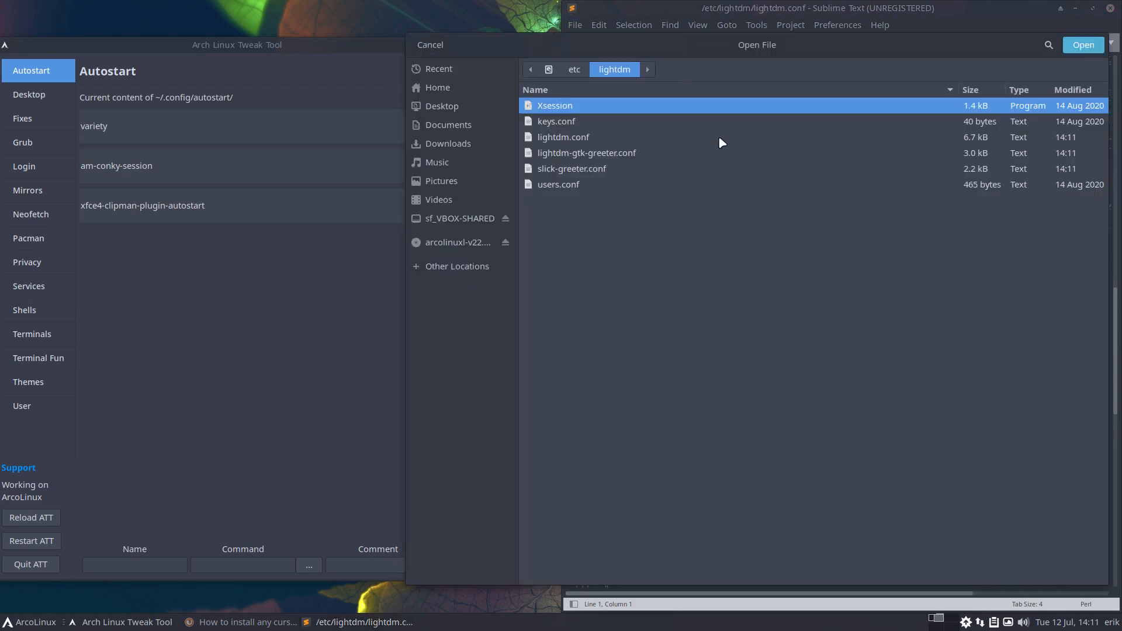
left_click(603, 153)
left_click(1081, 45)
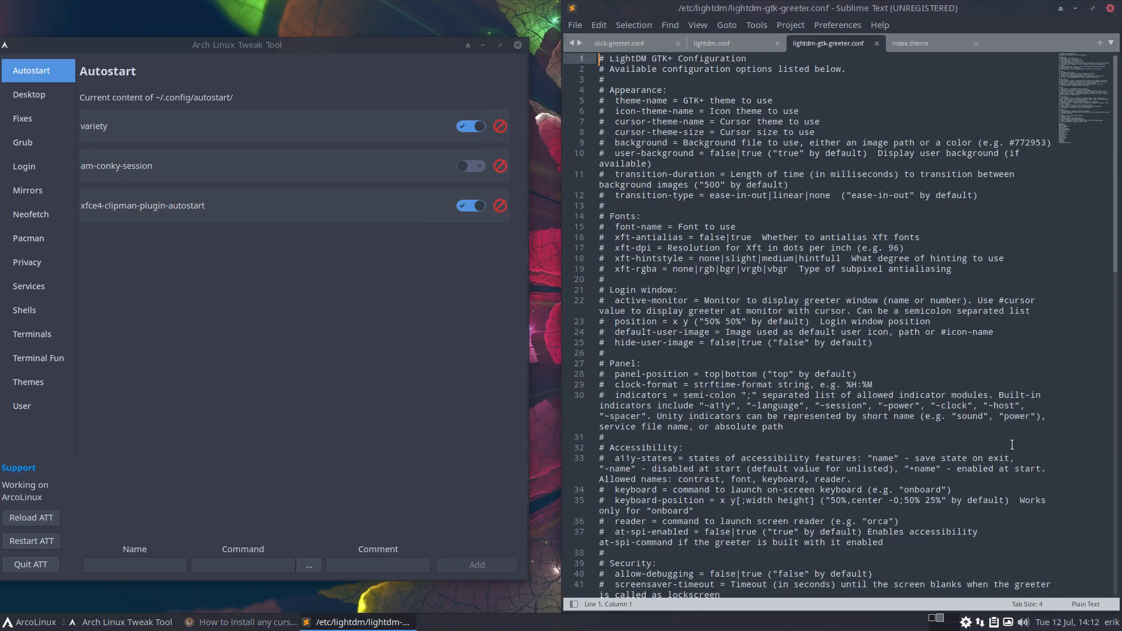
left_click(1085, 603)
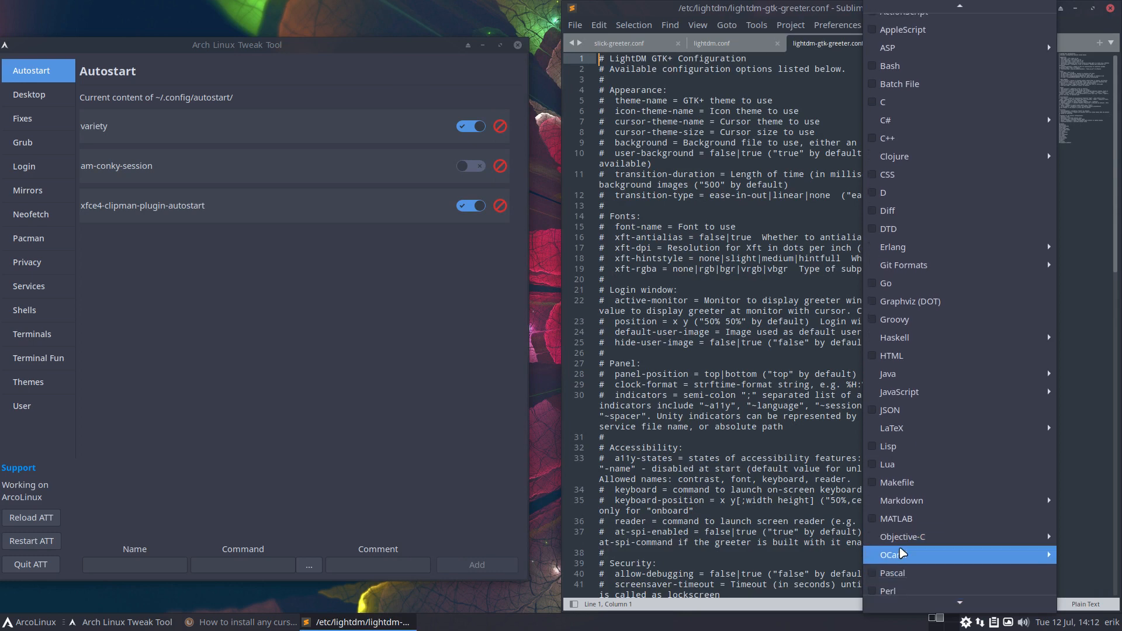
left_click(888, 591)
Flip through the lightdm.conf, index.theme and slick-greeter.conf tabs and scroll lightdm.conf
left_click(723, 46)
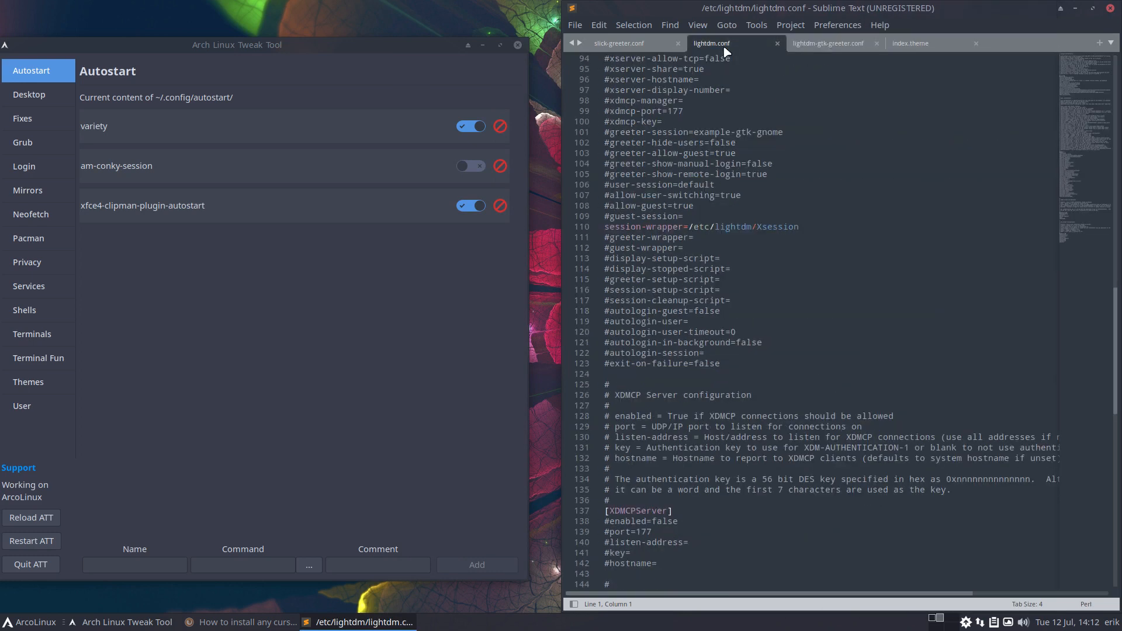
left_click(909, 43)
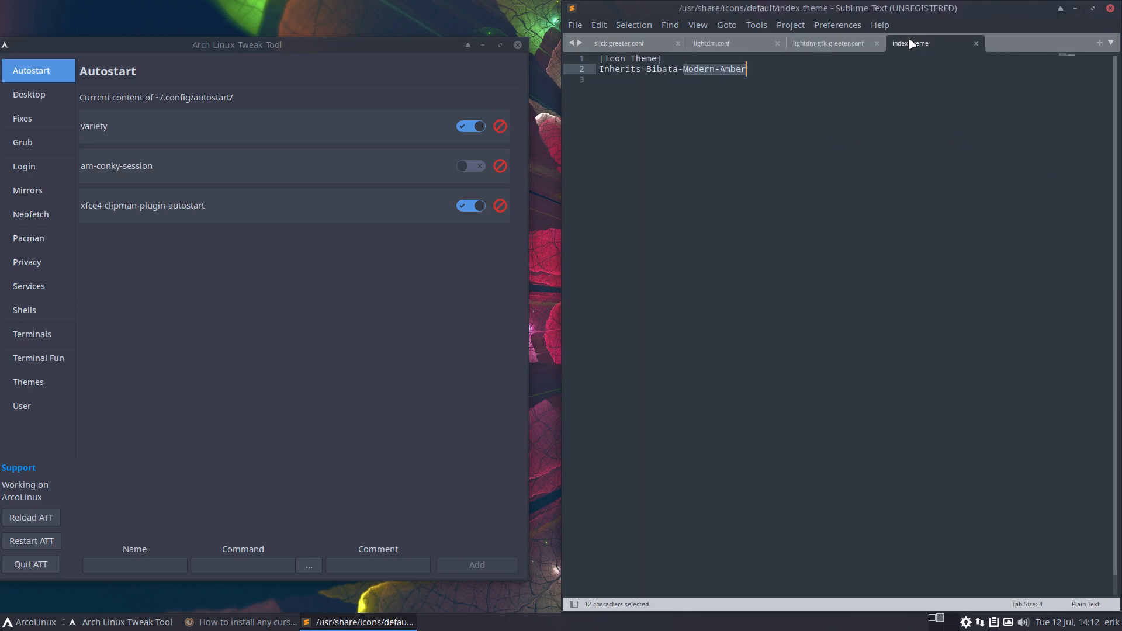
left_click(642, 45)
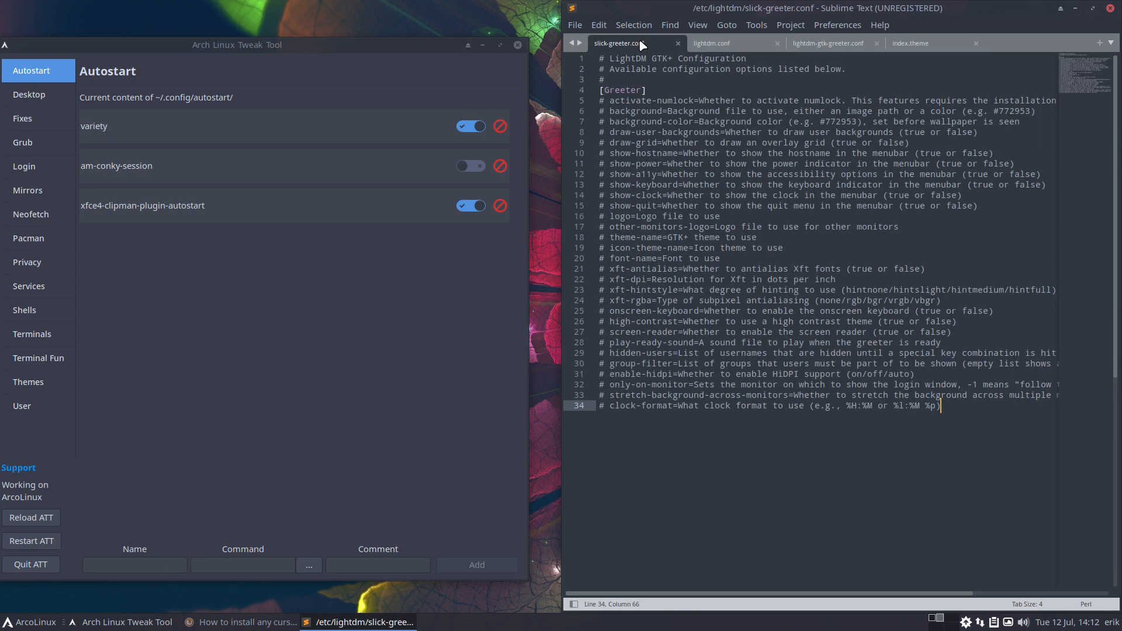
left_click(730, 41)
scroll(869, 397, "down", 5)
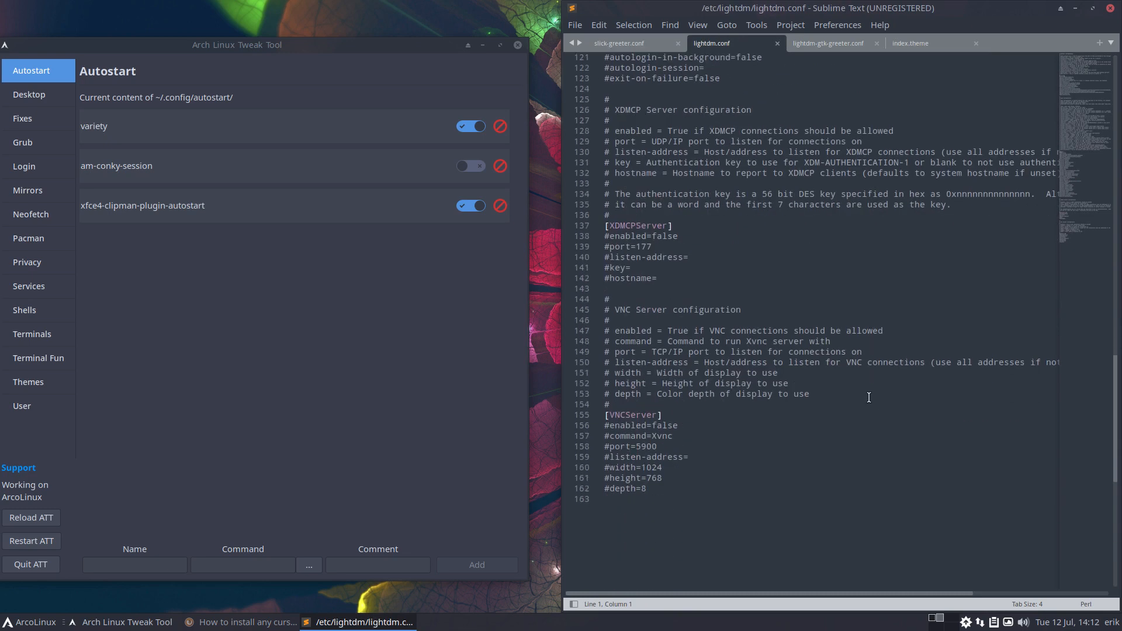
scroll(869, 397, "down", 4)
scroll(869, 397, "up", 11)
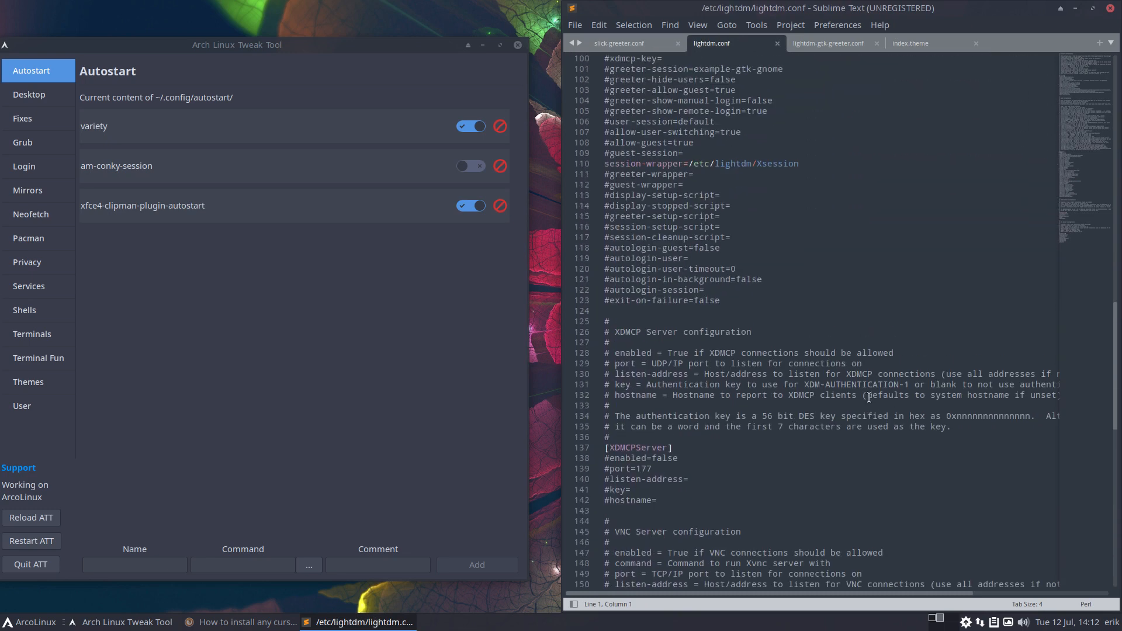
Highlight the autologin-session and greeter-session lines, then scroll lightdm-gtk-greeter.conf to [greeter]
left_click_drag(705, 290, 603, 290)
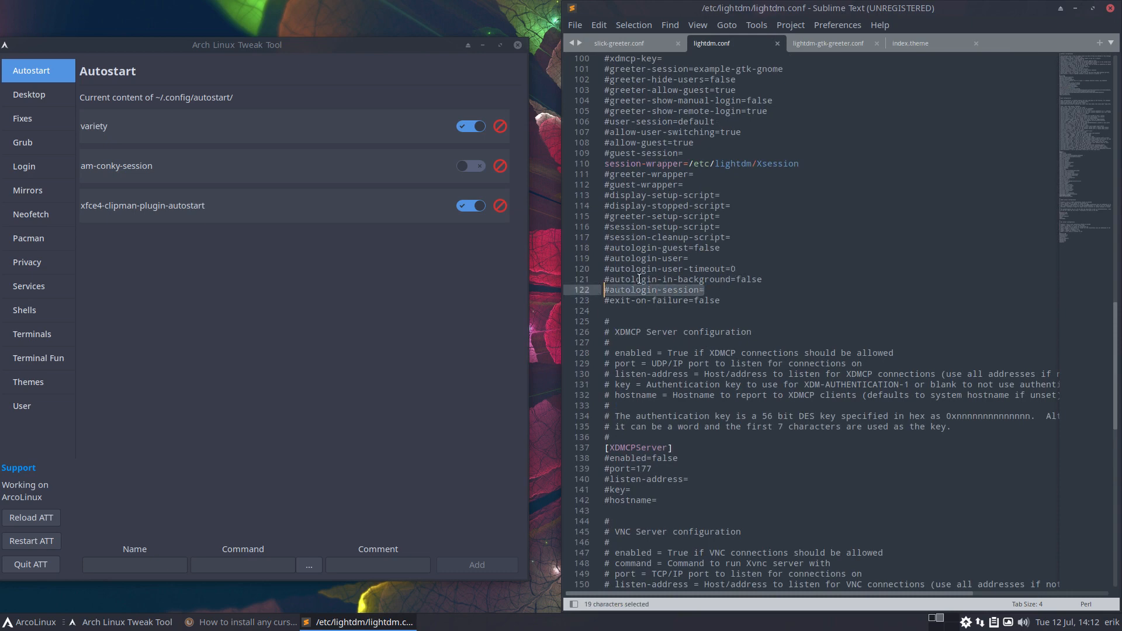
left_click_drag(697, 258, 604, 258)
scroll(805, 259, "up", 7)
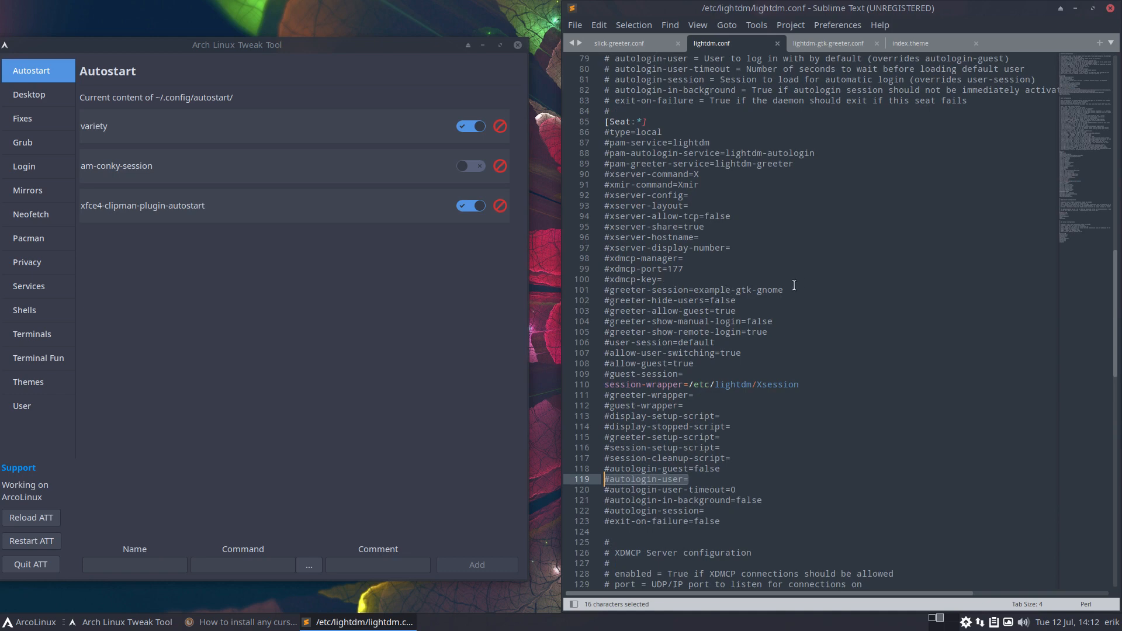
left_click_drag(799, 290, 603, 290)
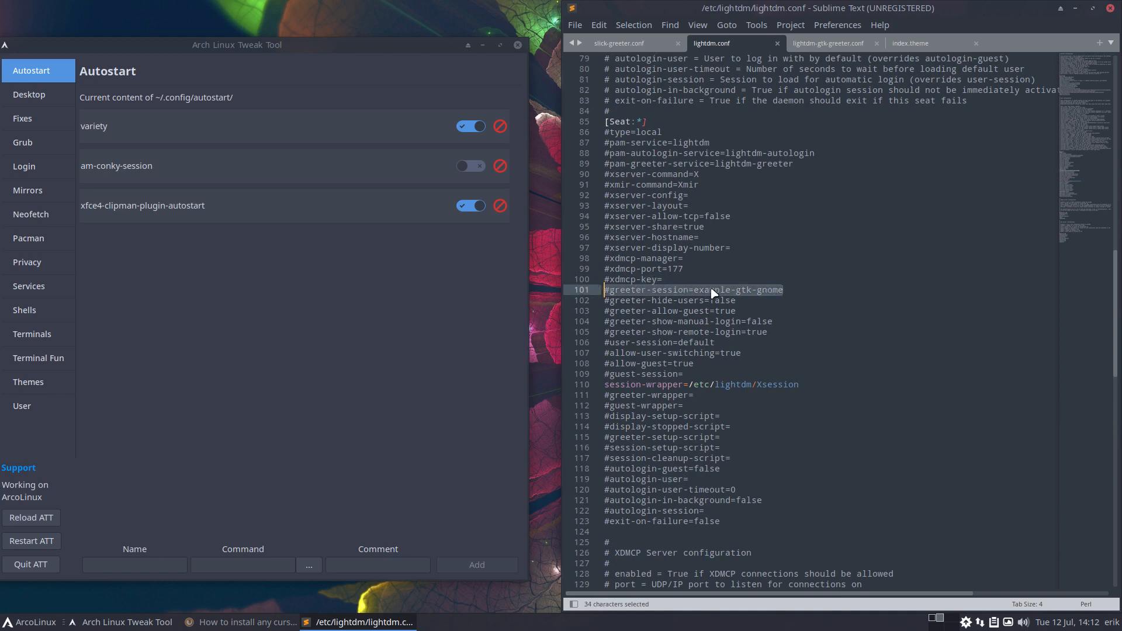
left_click(841, 45)
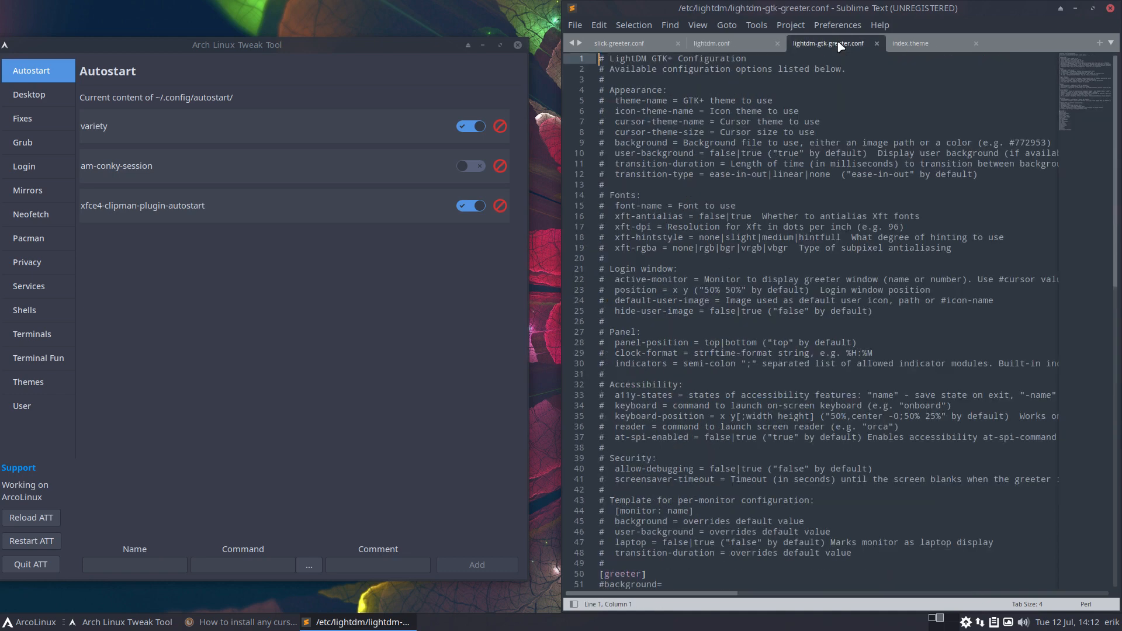
scroll(840, 267, "down", 10)
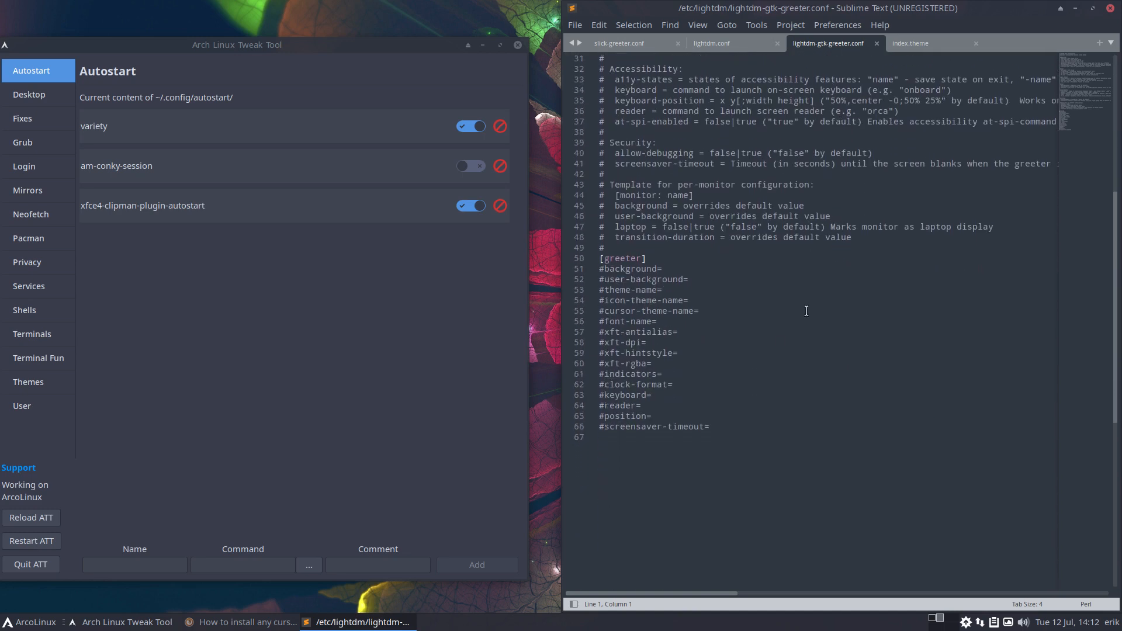
In the LightDM login settings, choose Arc-Blood-Dark as greeter theme and Sardi icons, and try saving
left_click(39, 167)
left_click(251, 104)
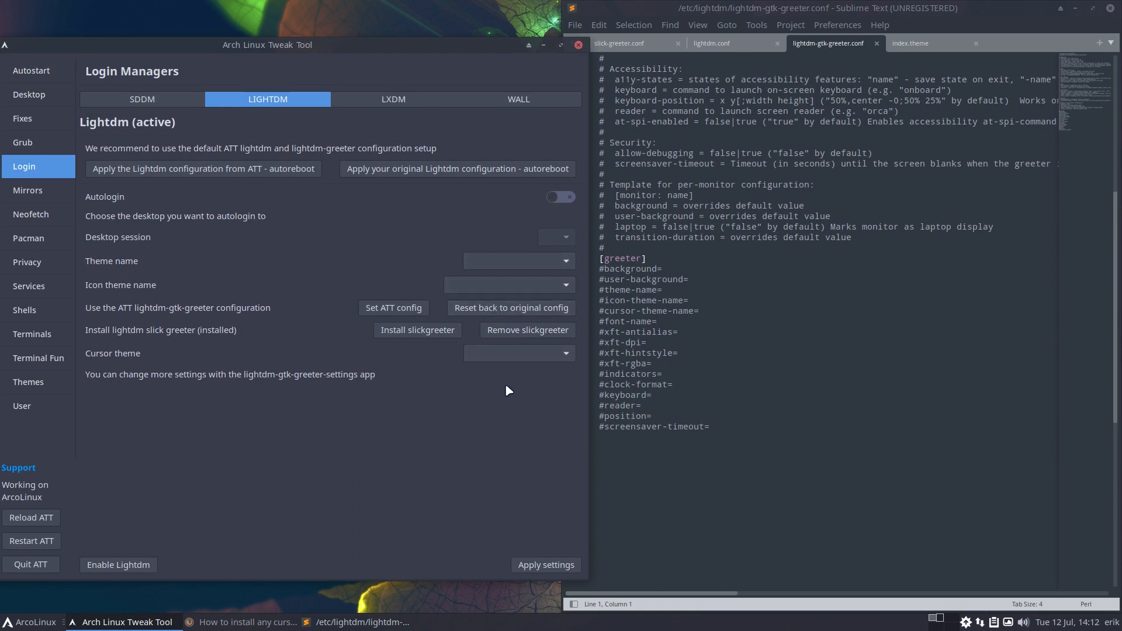
left_click(558, 263)
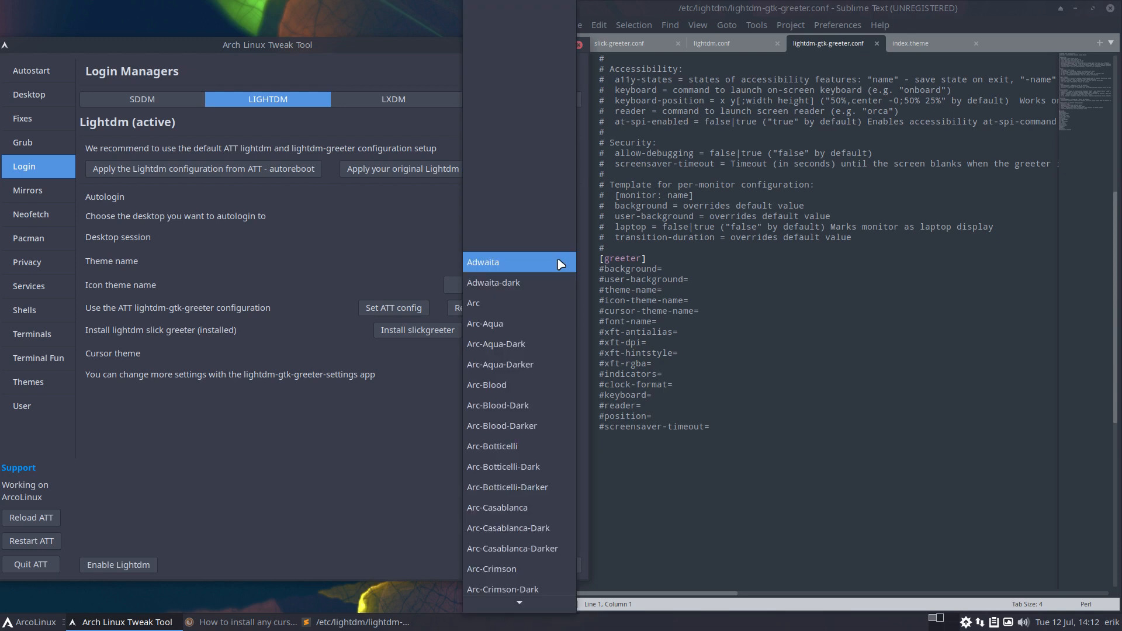
left_click(538, 404)
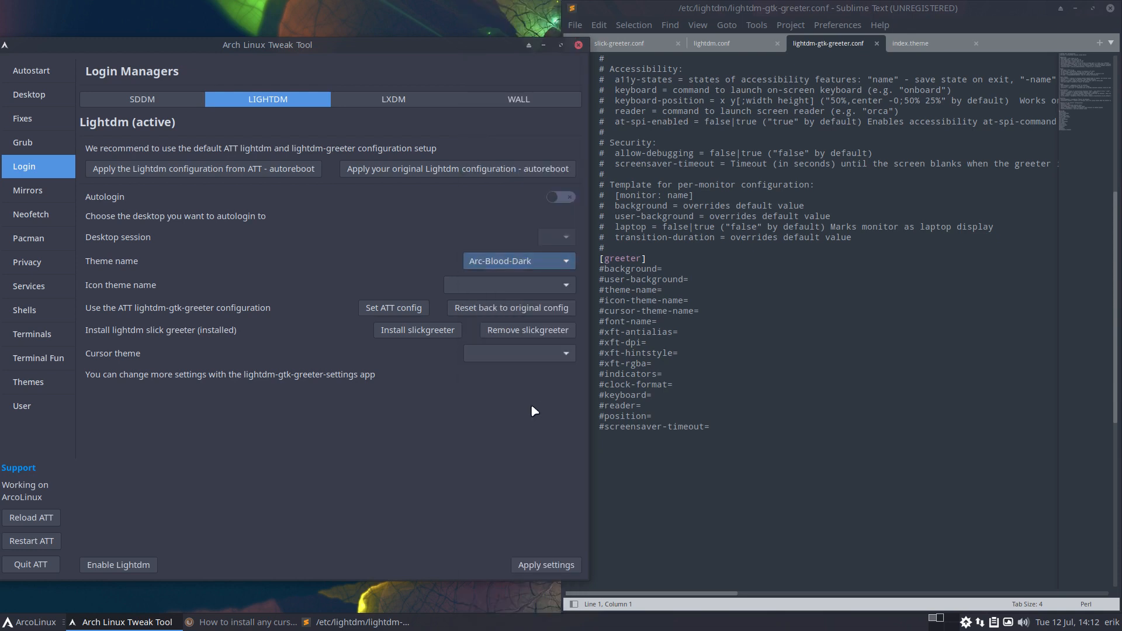
left_click(565, 290)
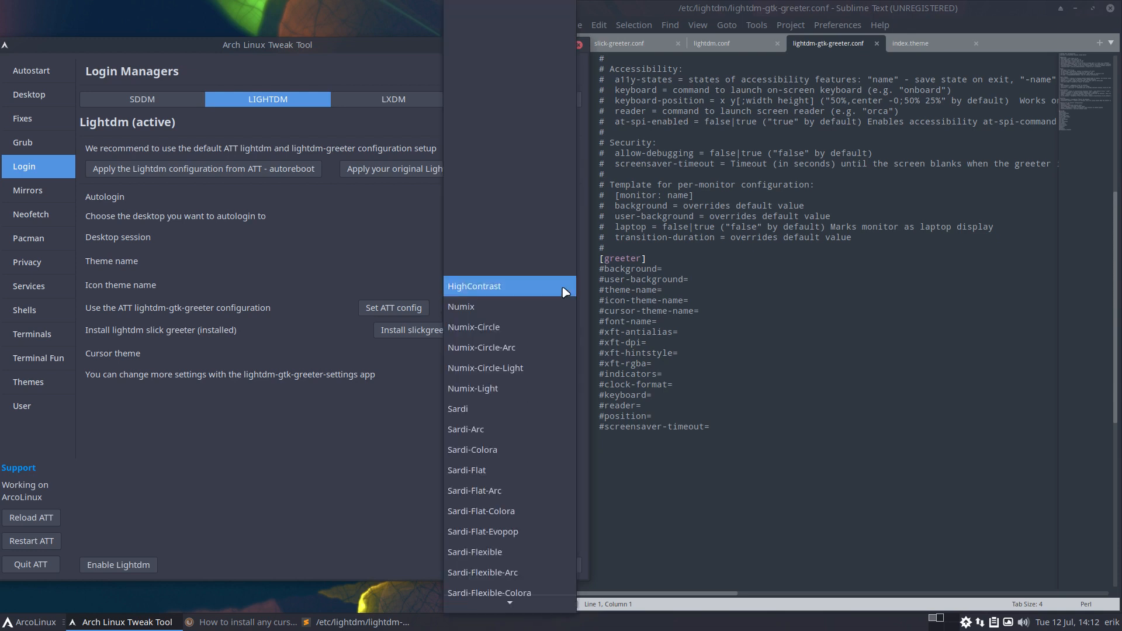
left_click(531, 408)
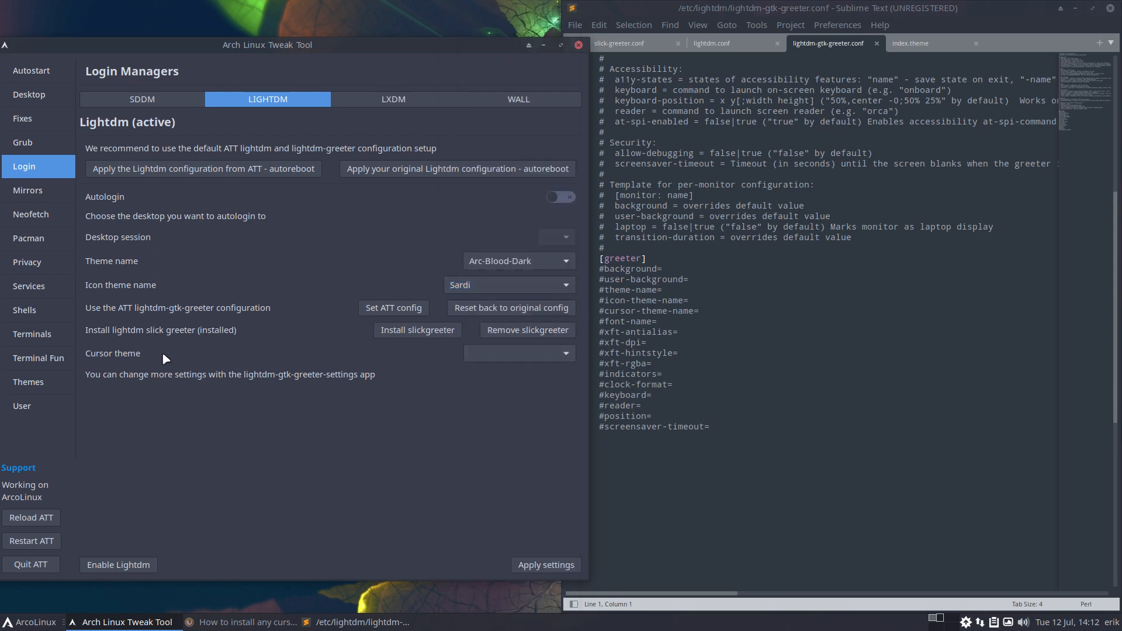
left_click(546, 565)
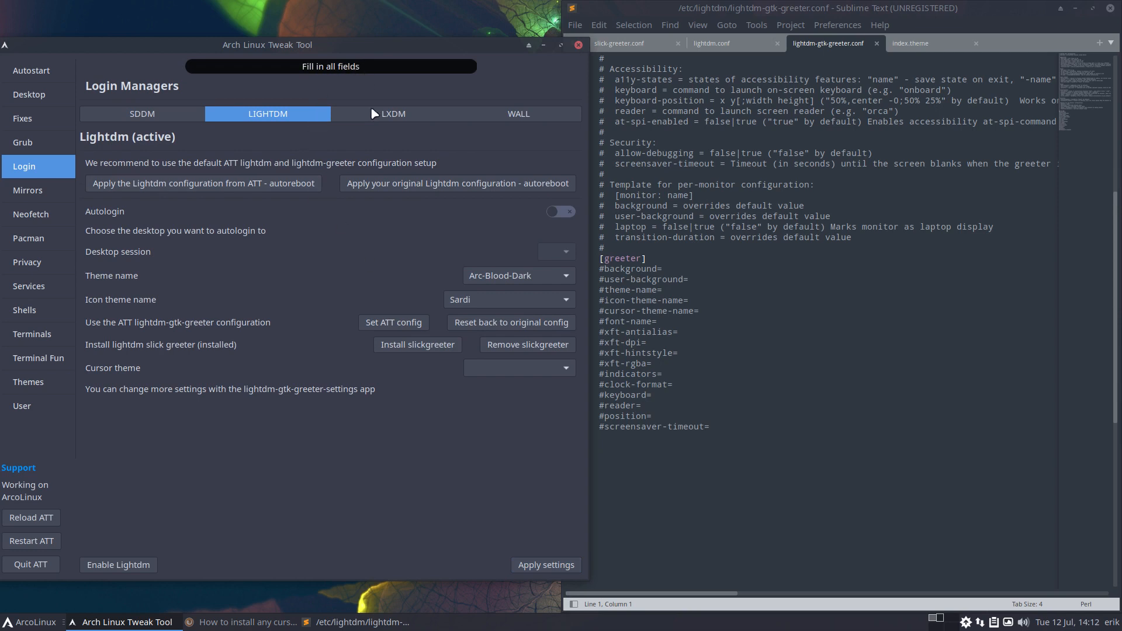
Set the cursor theme to Bibata-Modern-Amber, switch the greeter theme to Arc-Numix-Dark, and save
left_click(559, 359)
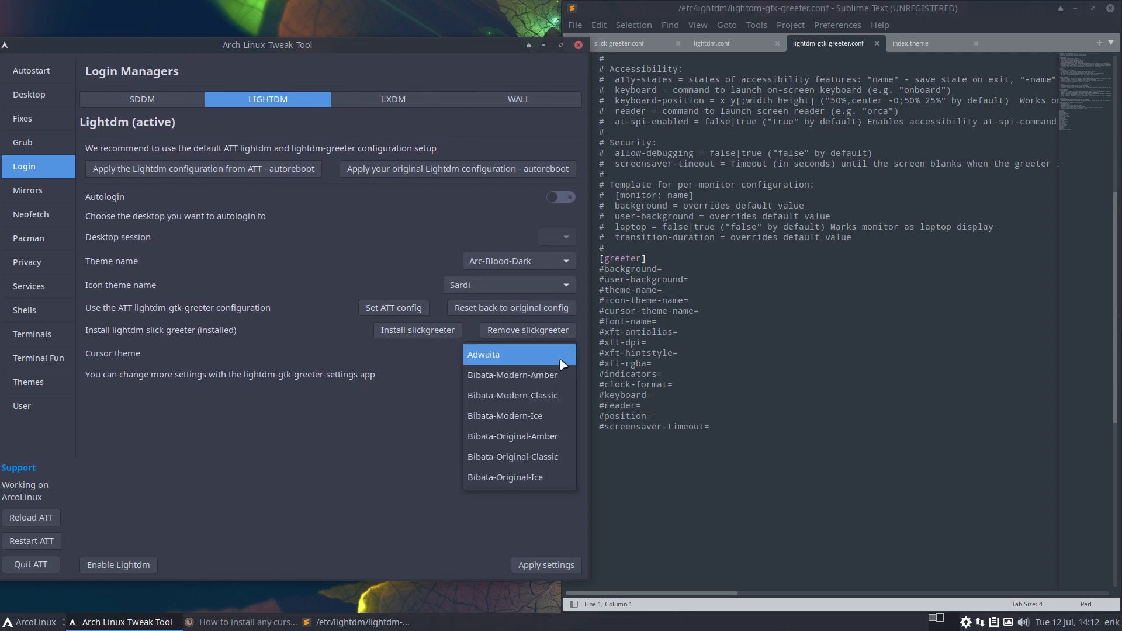
left_click(558, 375)
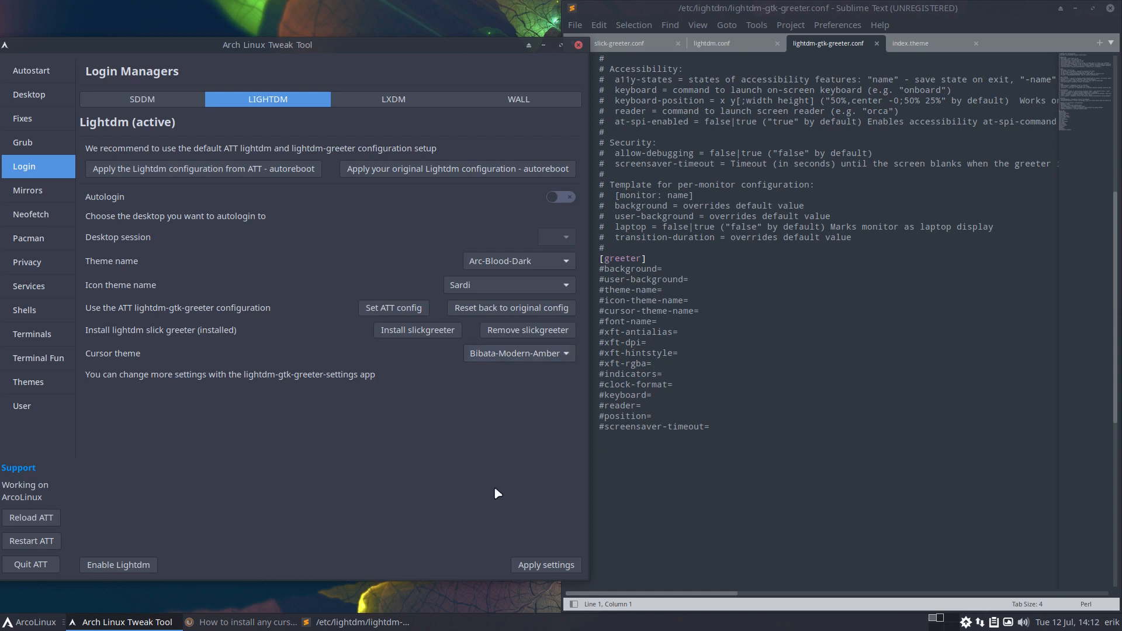
left_click(549, 261)
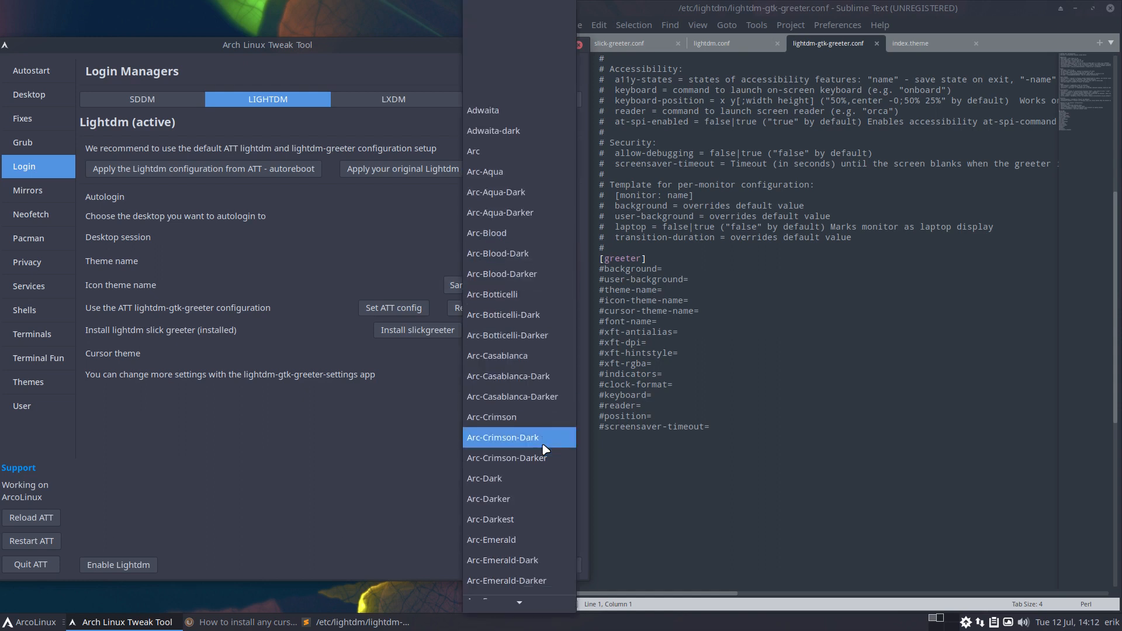
scroll(544, 449, "down", 10)
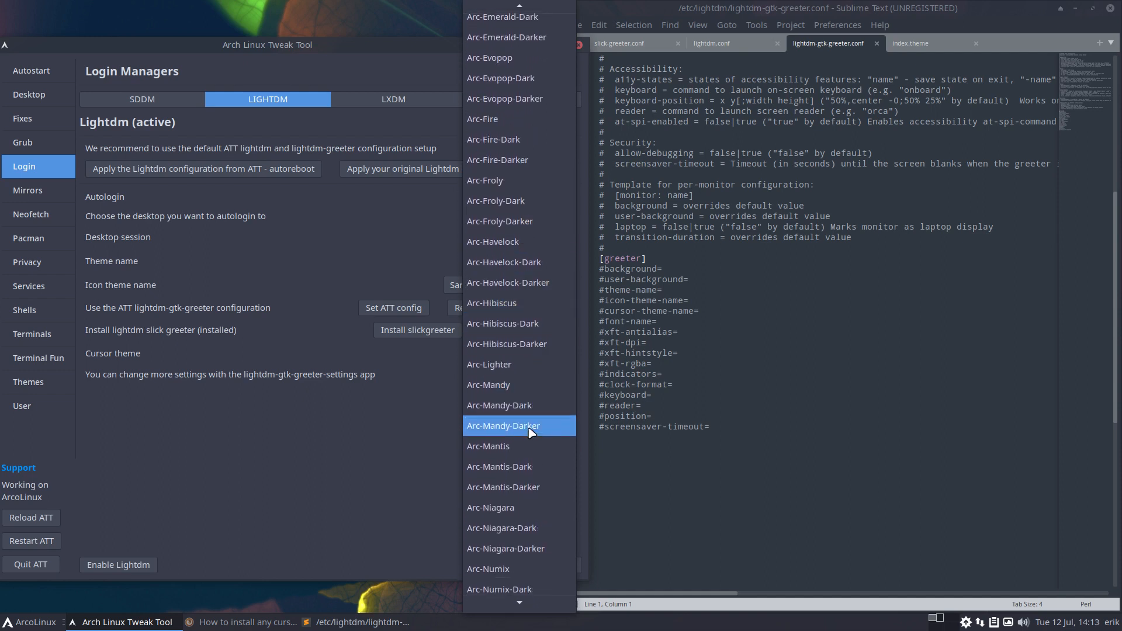
scroll(532, 432, "down", 4)
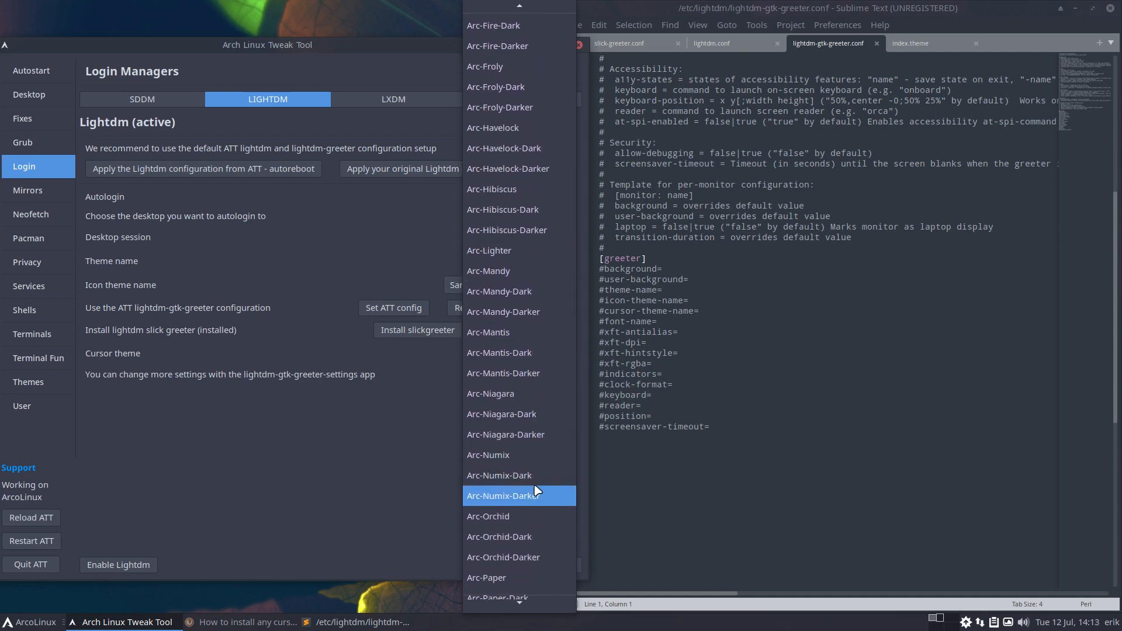
left_click(529, 475)
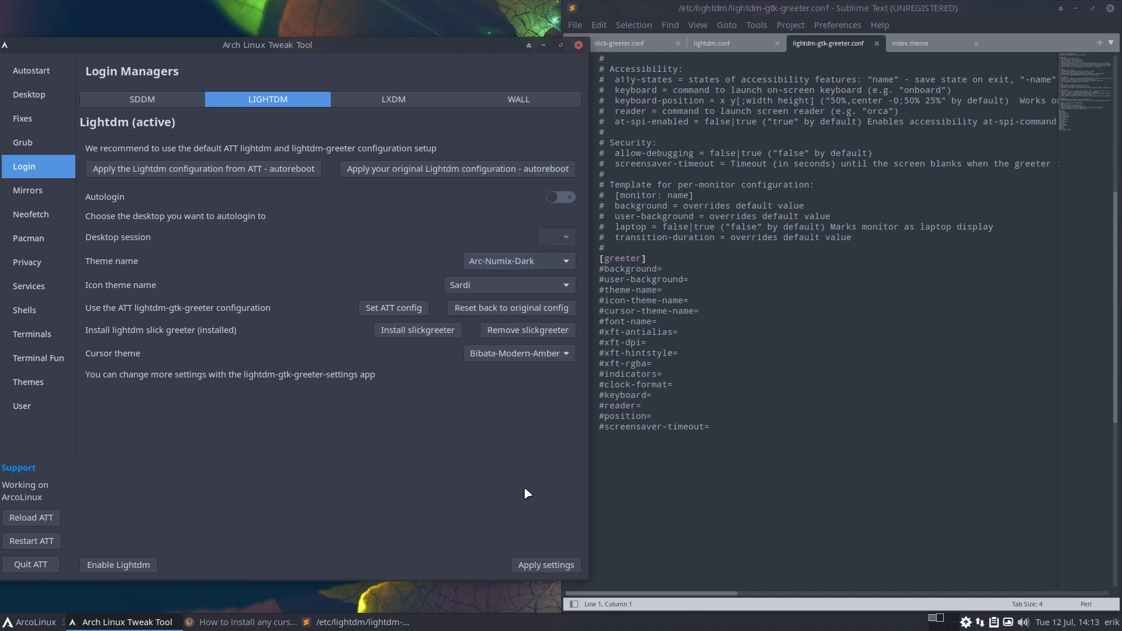
left_click(547, 562)
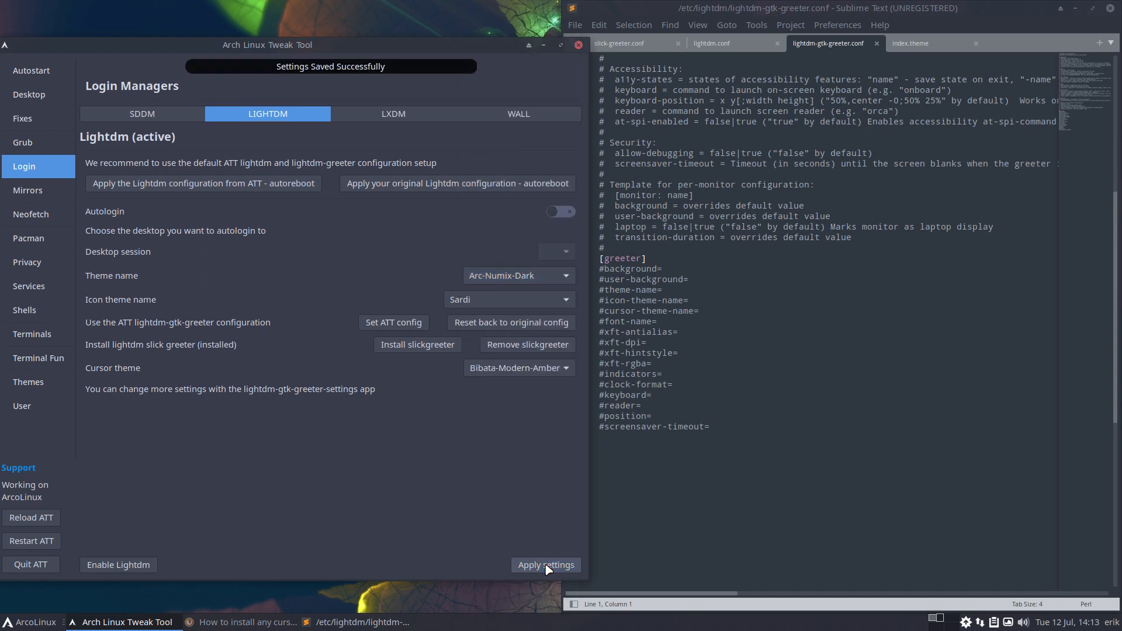
Review the greeter config, highlight lightdm.conf's #greeter-session line, then close Sublime Text
left_click(717, 360)
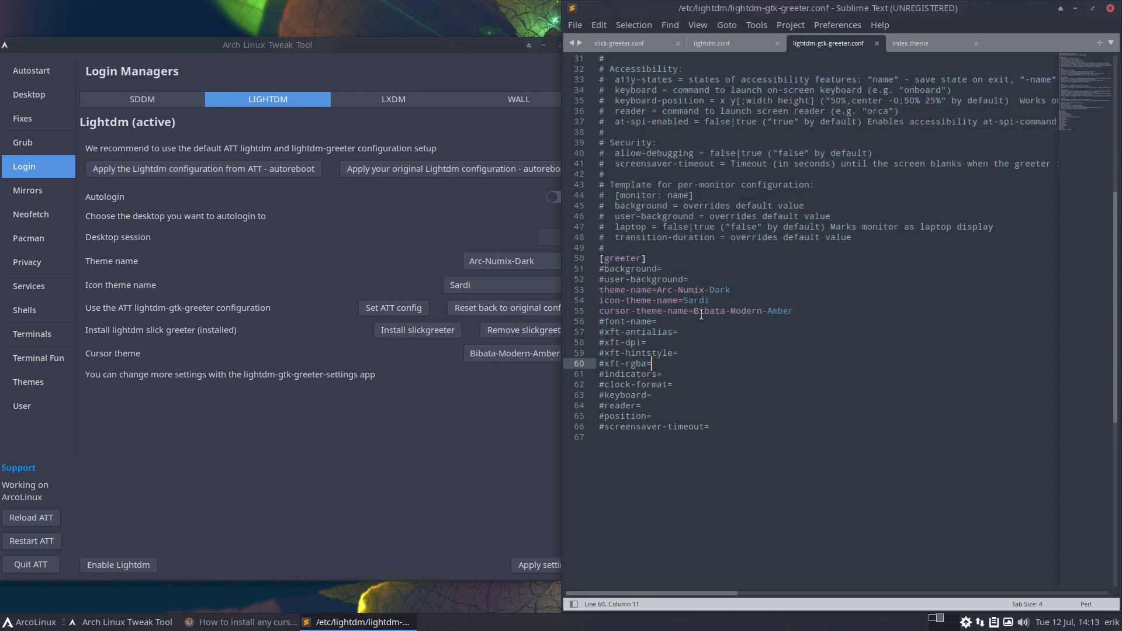
left_click(764, 385)
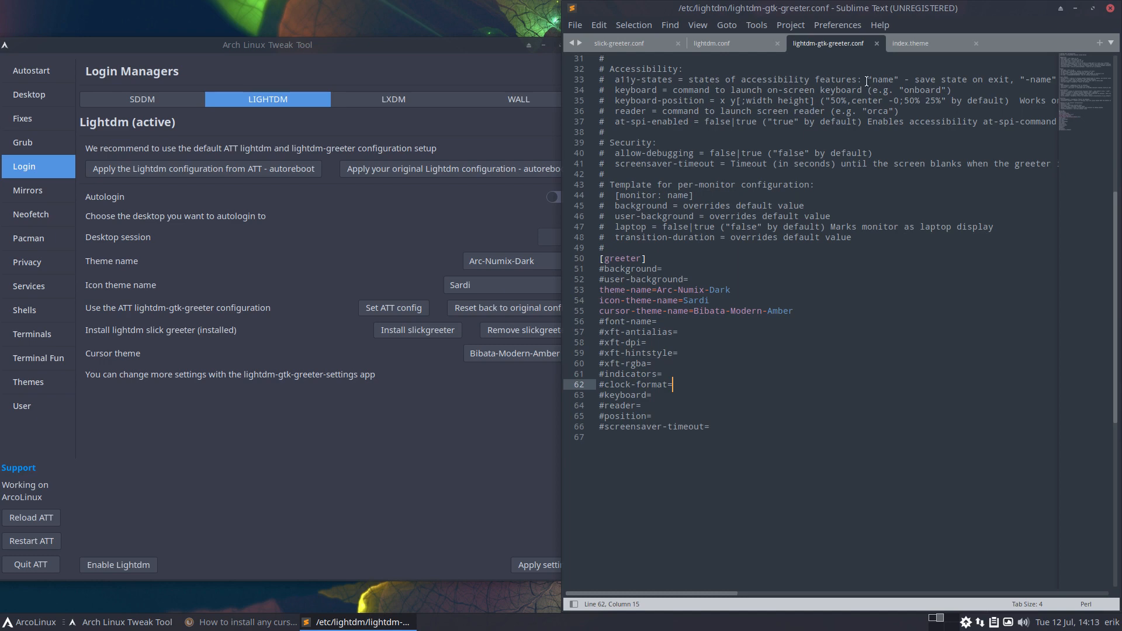
left_click(754, 44)
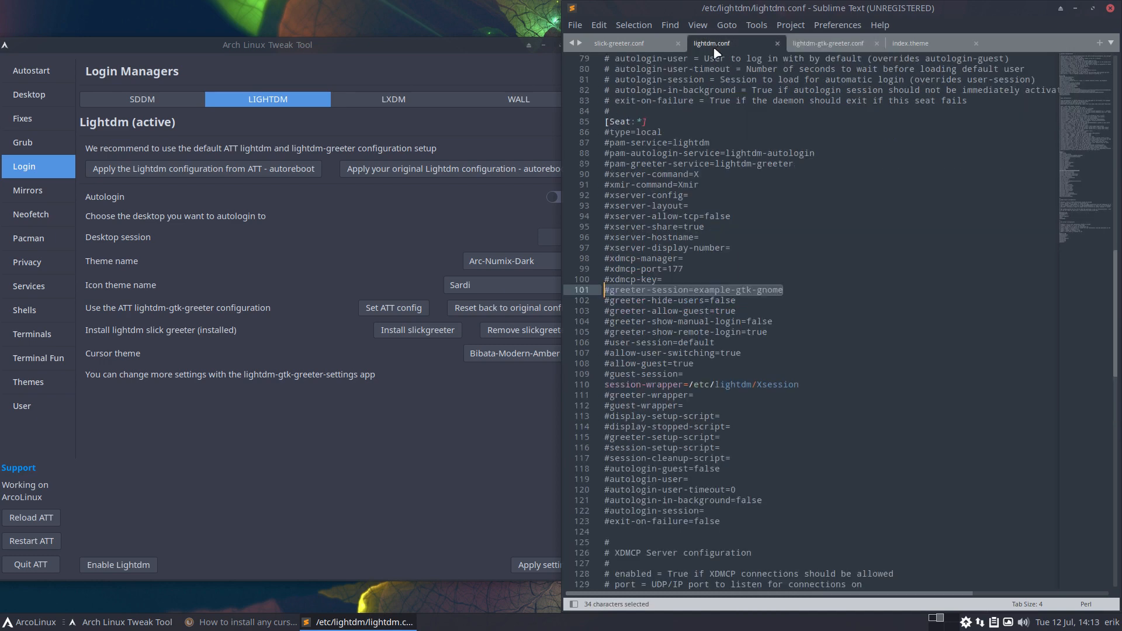
left_click(736, 298)
left_click_drag(788, 288, 595, 292)
left_click(1110, 8)
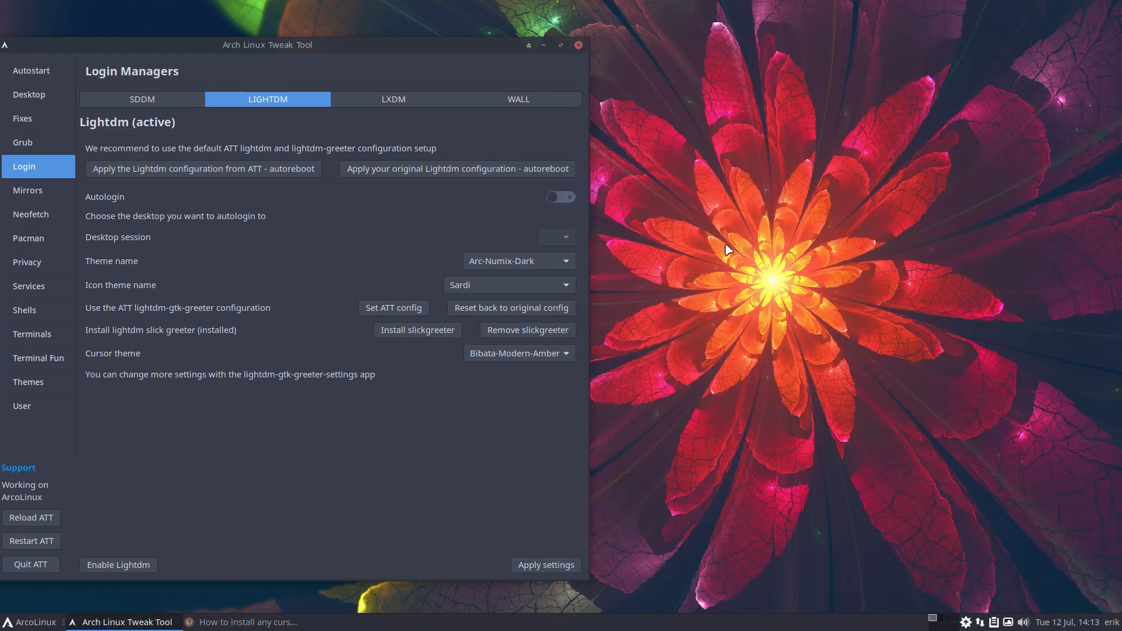
Choose lightdm on the WALL tab and install the ATT and ATT plain background collections
left_click(534, 102)
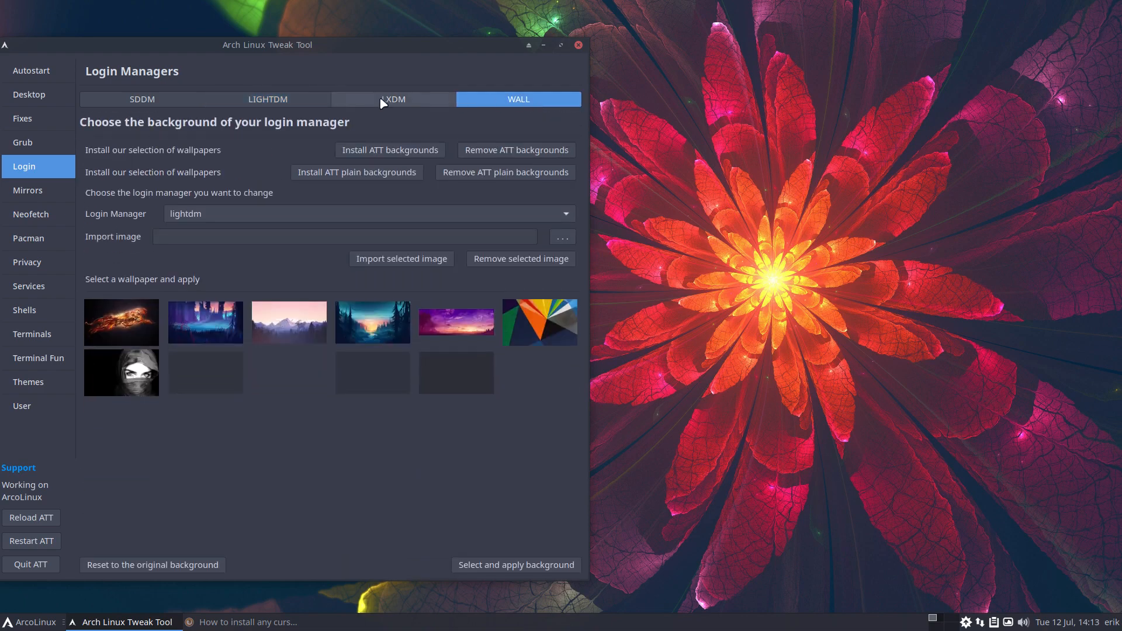
left_click(227, 216)
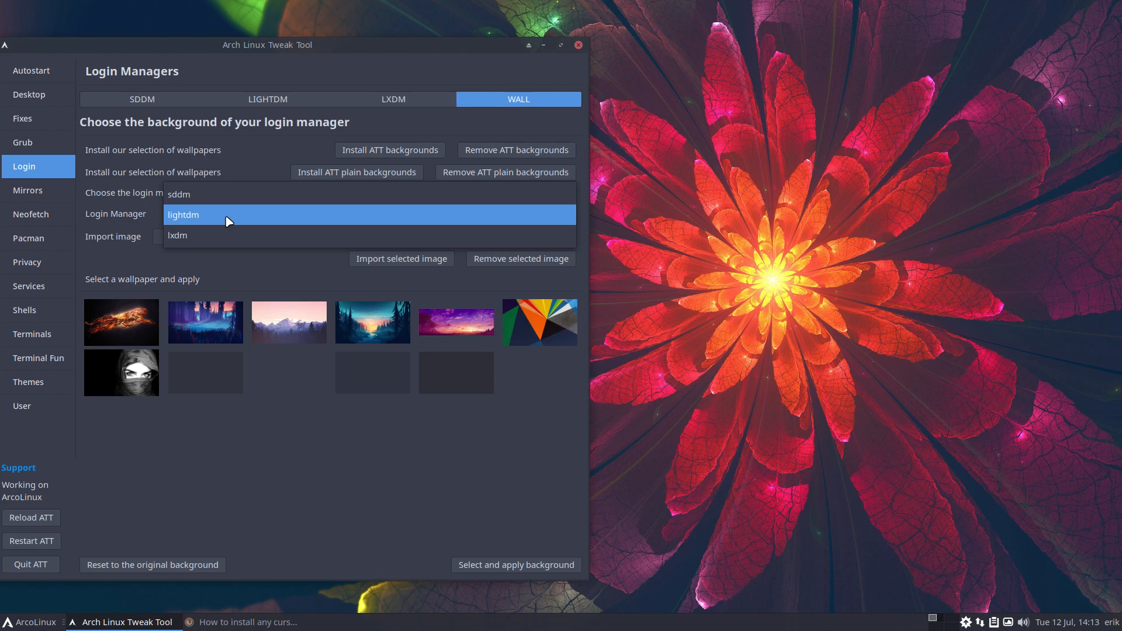
left_click(228, 216)
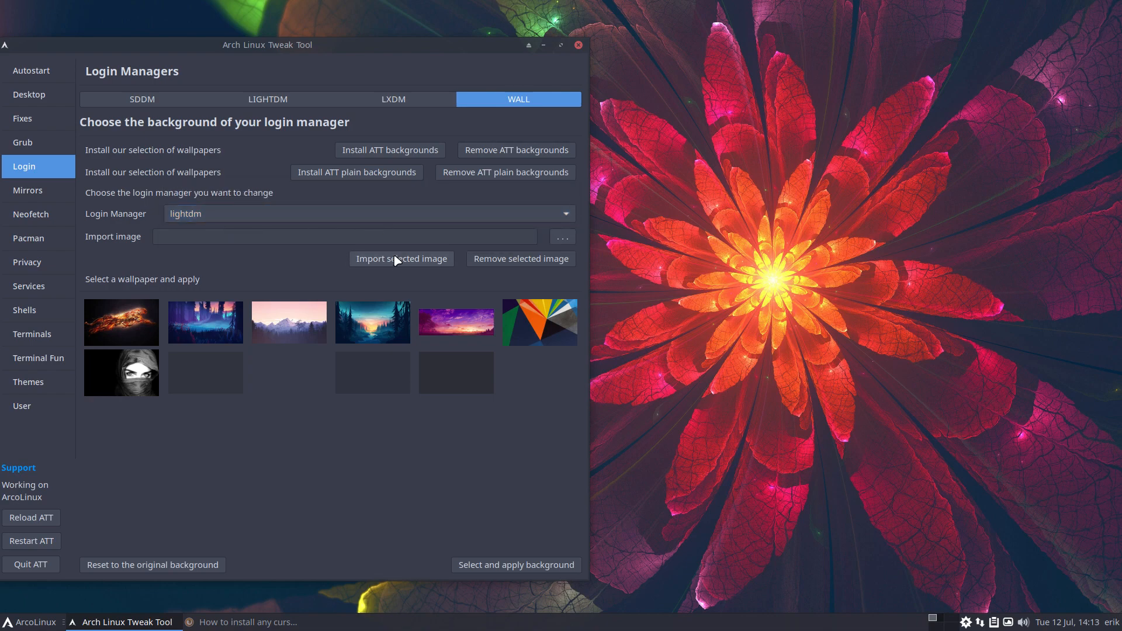
left_click(398, 156)
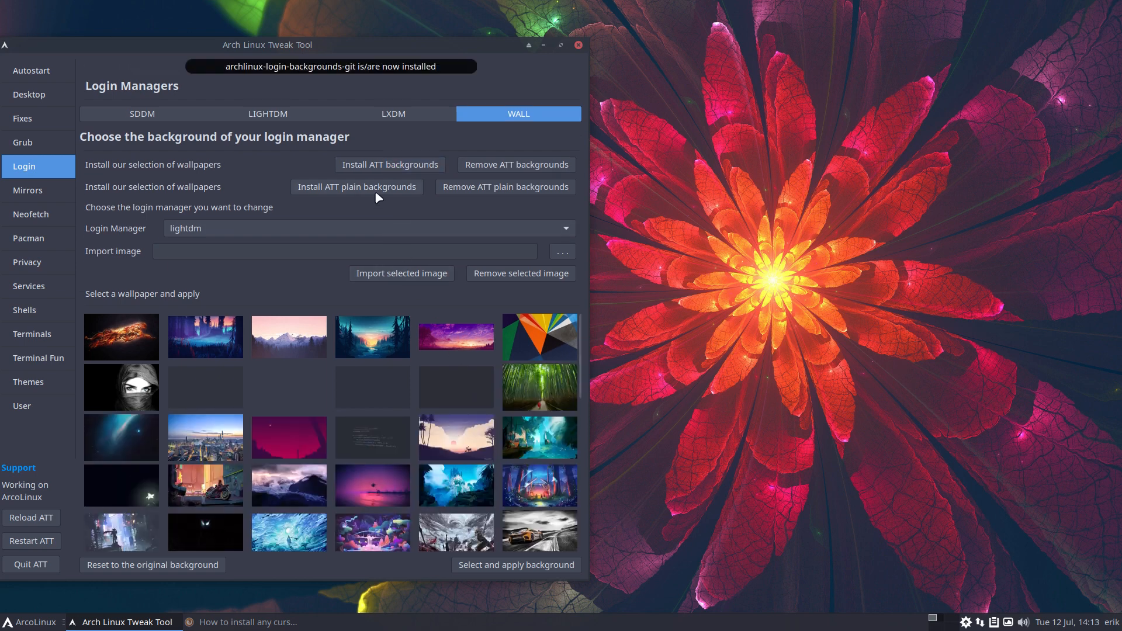
left_click(377, 195)
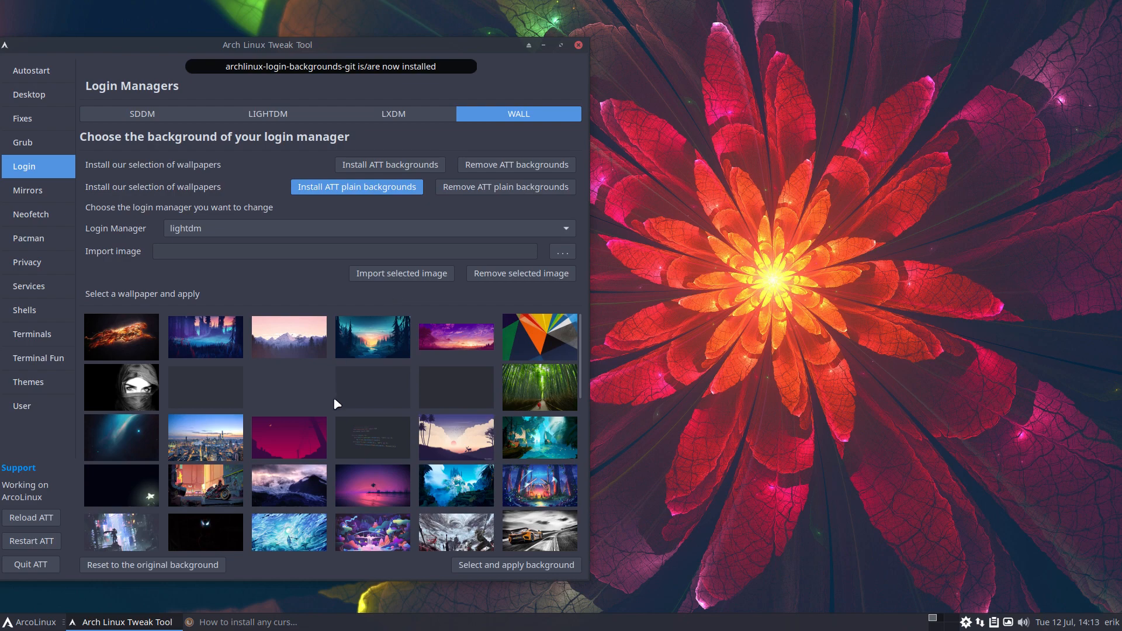
scroll(333, 400, "down", 18)
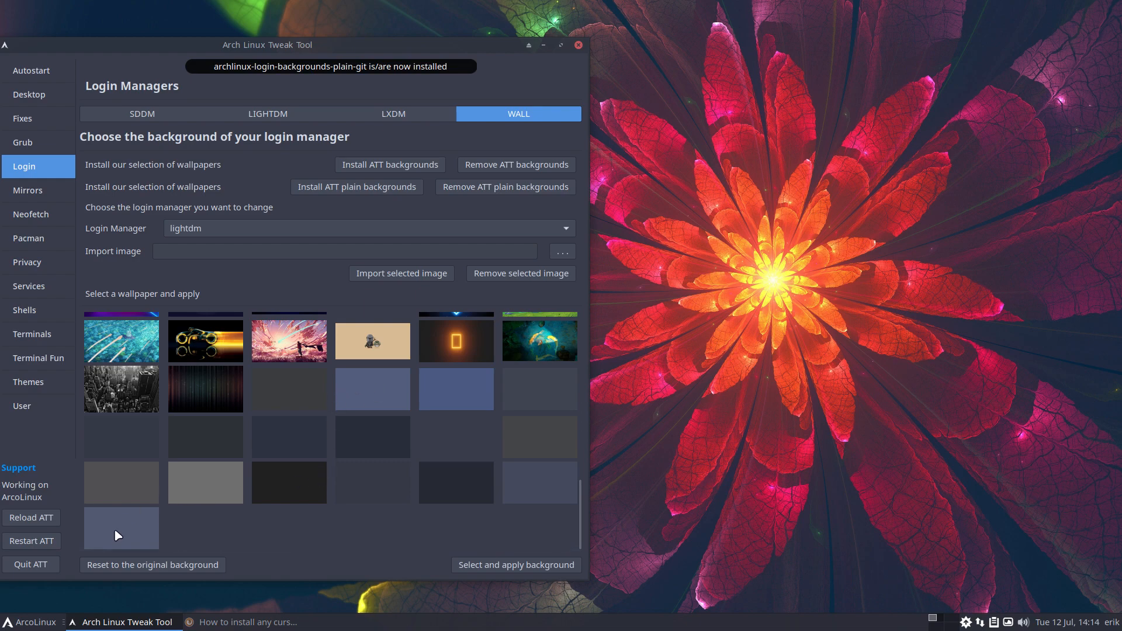
scroll(281, 387, "up", 1)
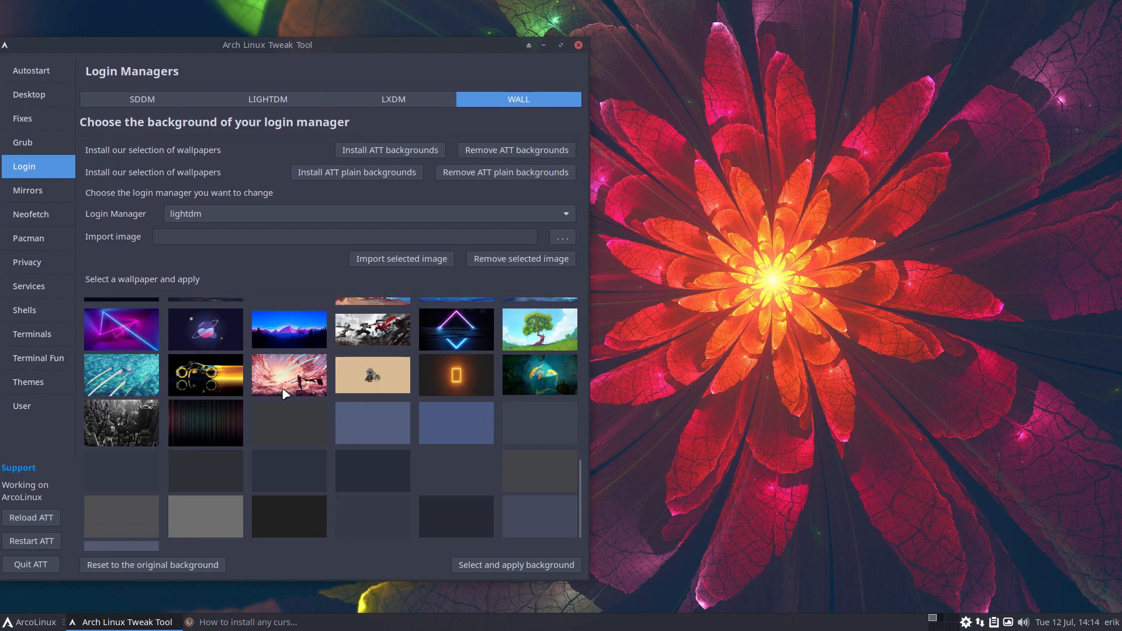
Apply the glowing orange motorbike image as the lightdm login wallpaper and launch Sublime Text
left_click(206, 381)
left_click(462, 562)
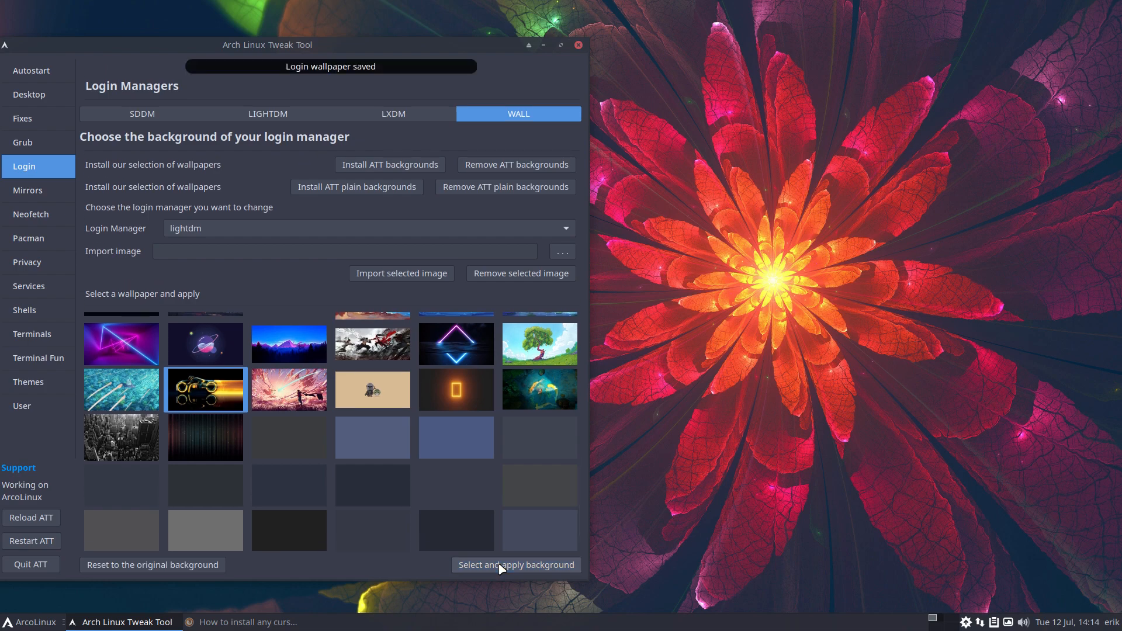
key("super+shift+Return")
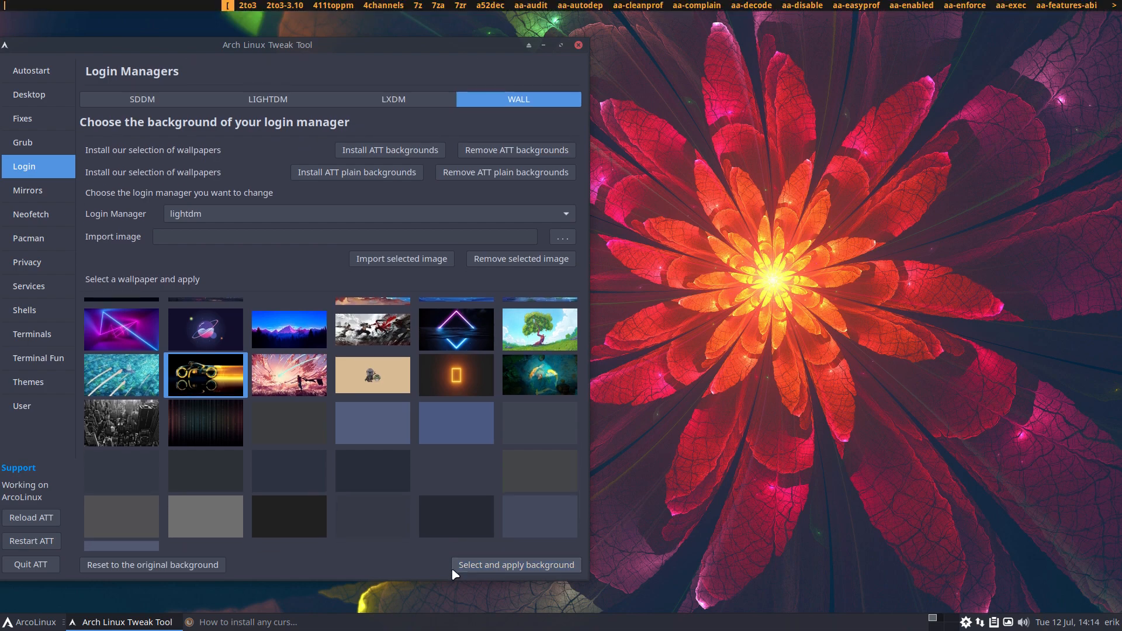
type("subl")
key("Return")
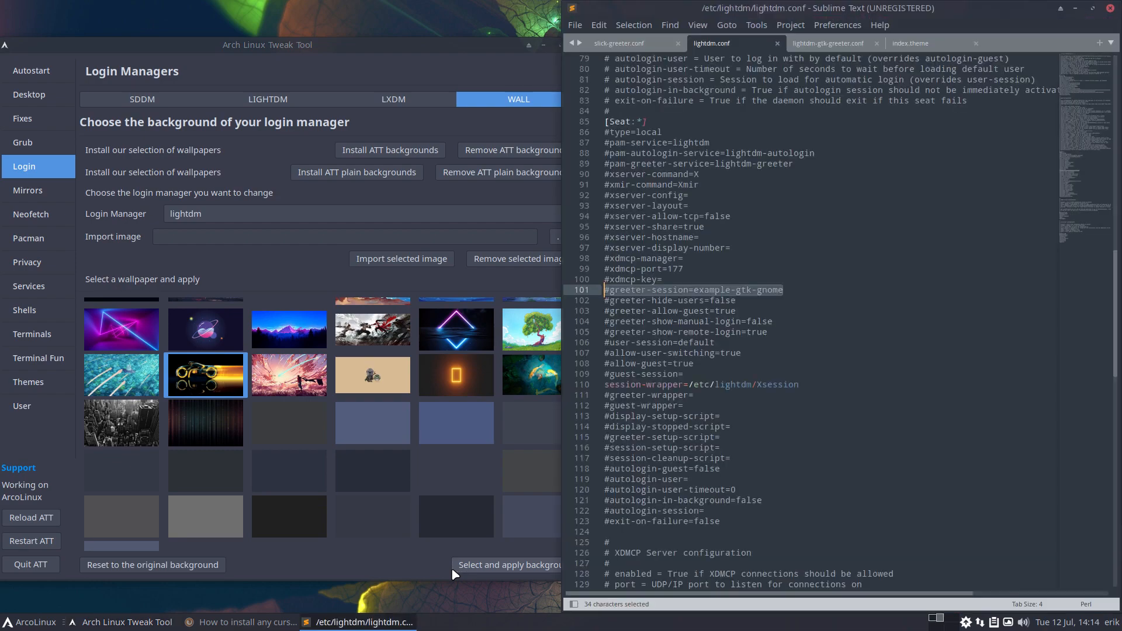
Confirm lightdm-gtk-greeter.conf's background line names background57.jpg, then quit the Tweak Tool
left_click(817, 43)
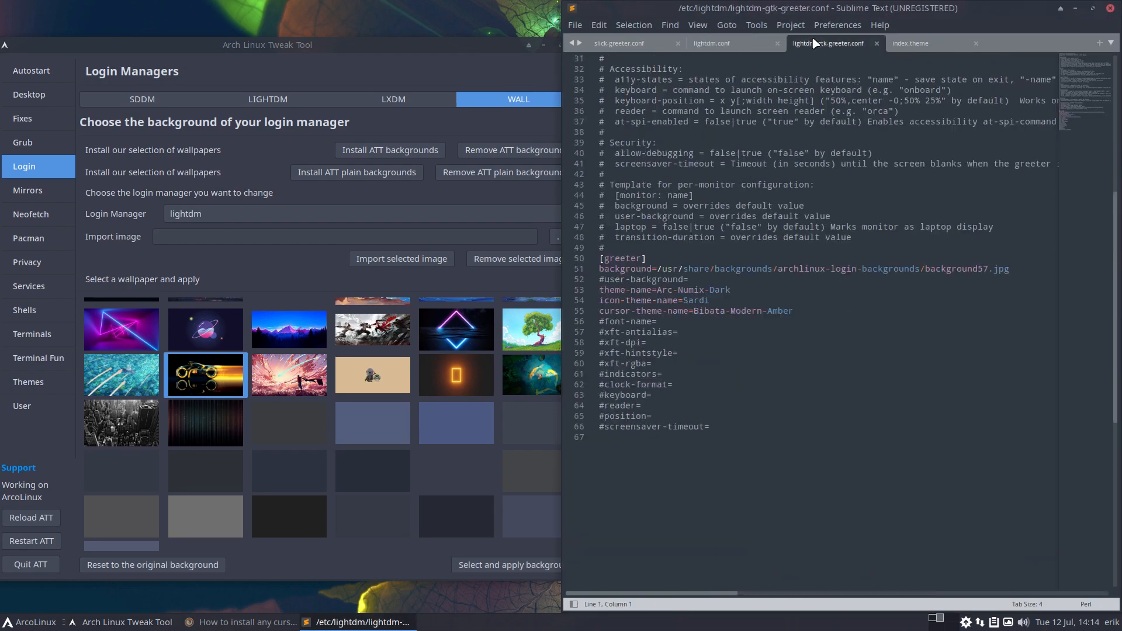
left_click(740, 269)
left_click(1013, 269)
left_click_drag(1014, 269, 917, 273)
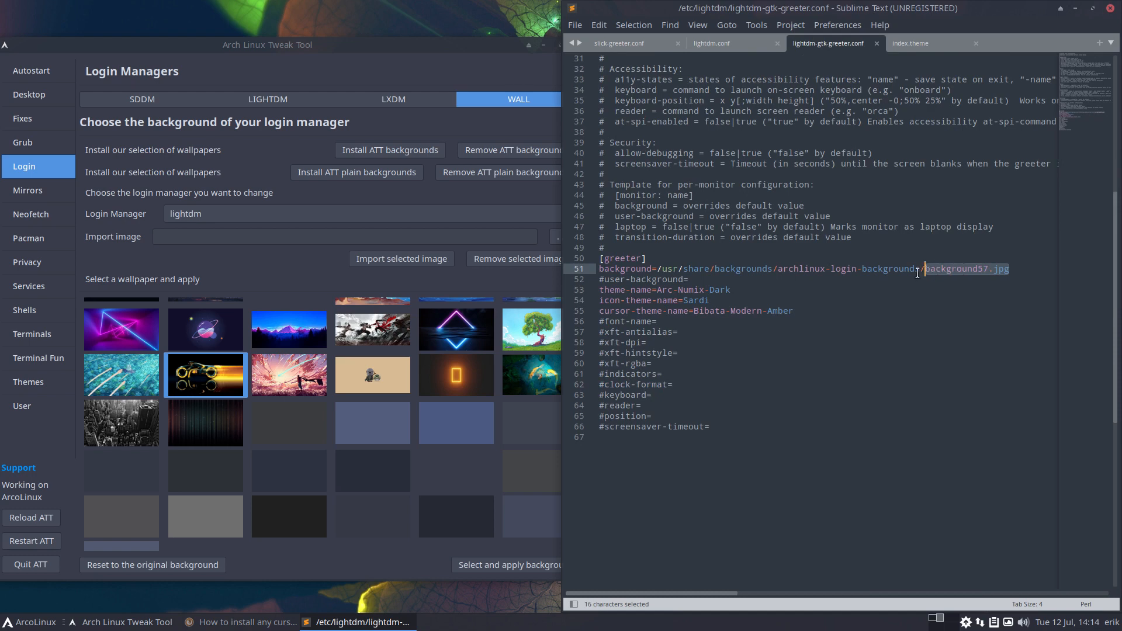
left_click(850, 459)
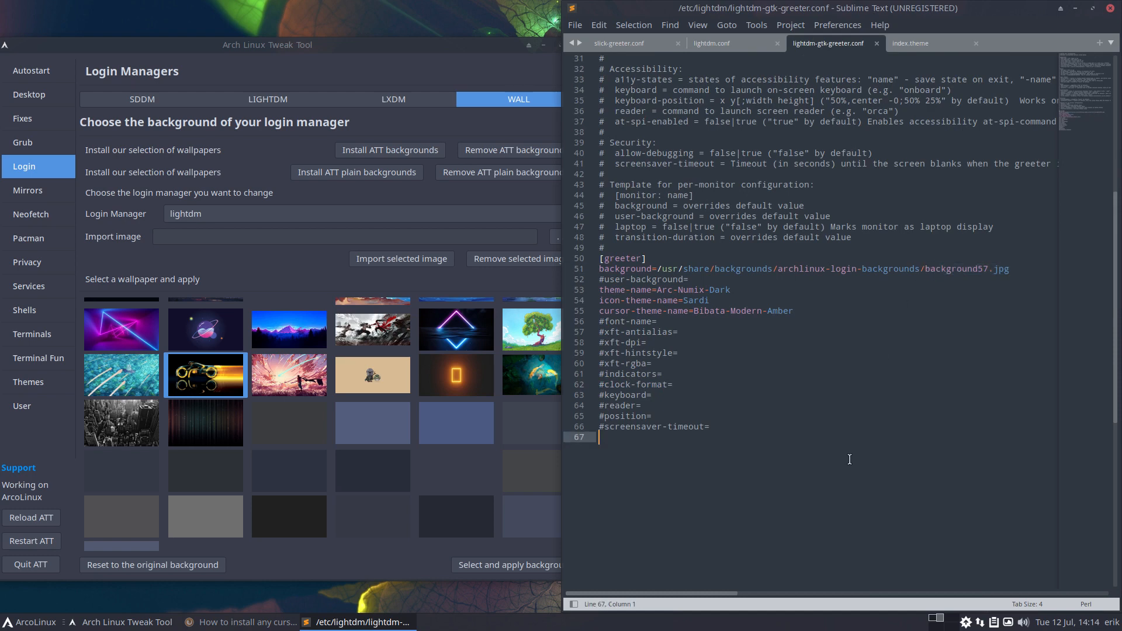
left_click(44, 566)
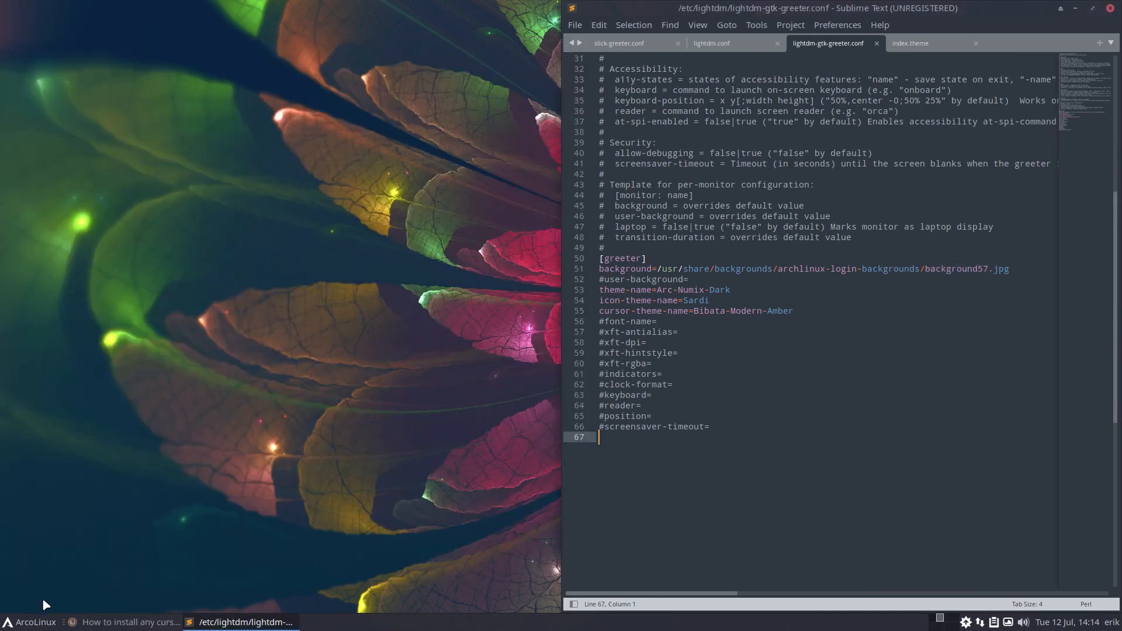
left_click(42, 624)
Log out, check the motorbike wallpaper on the greeter, and sign back in with the account password
left_click(80, 603)
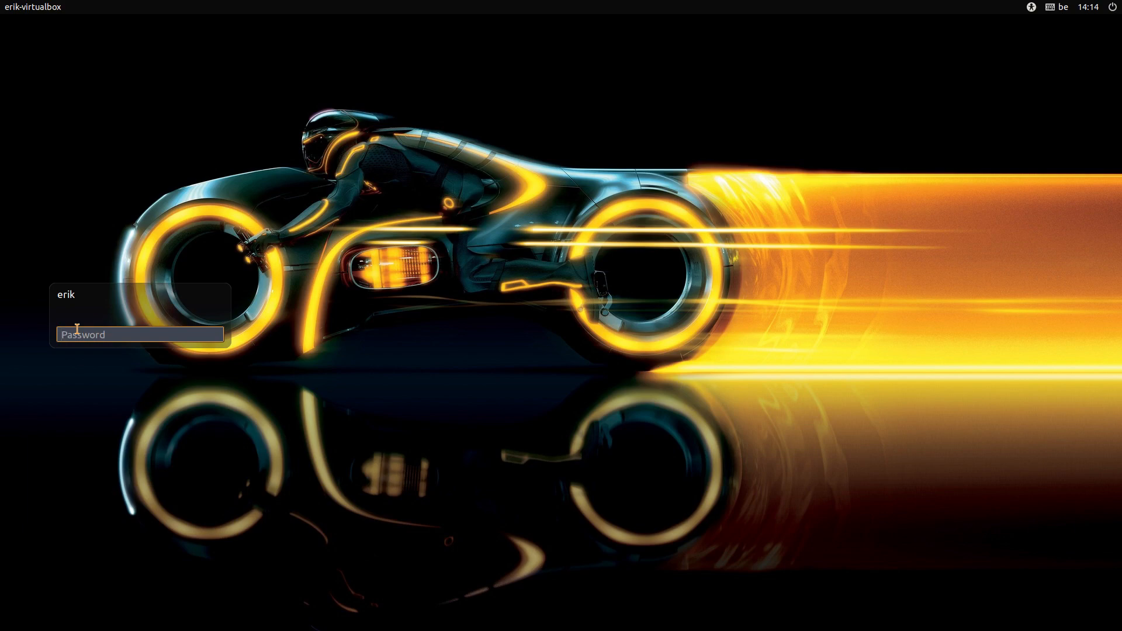
type("••••")
key("Return")
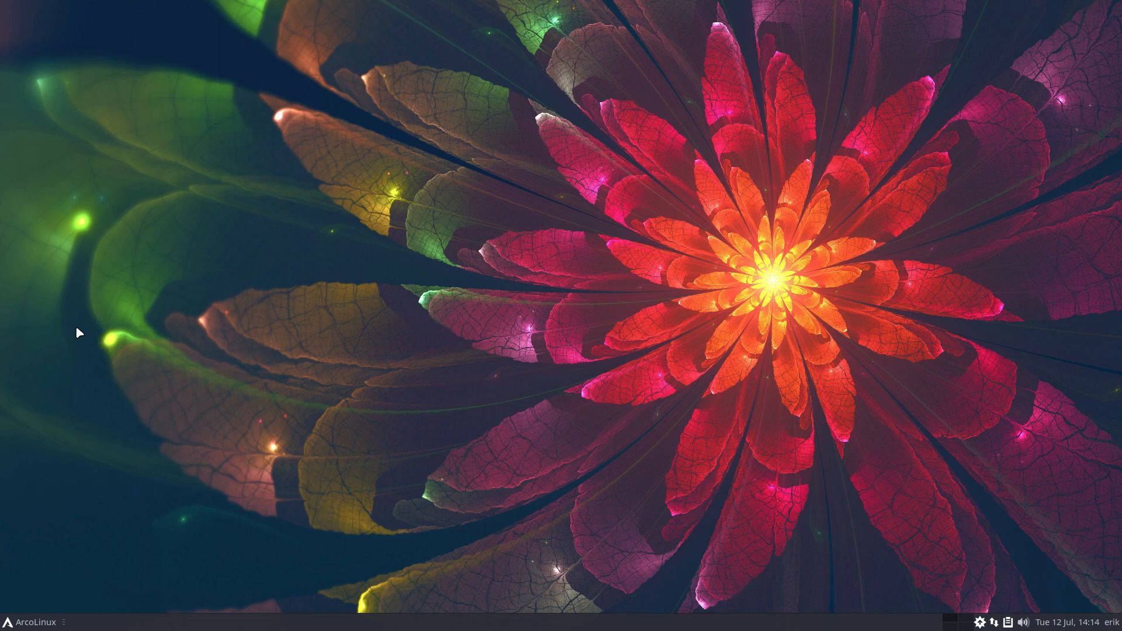
left_click(29, 621)
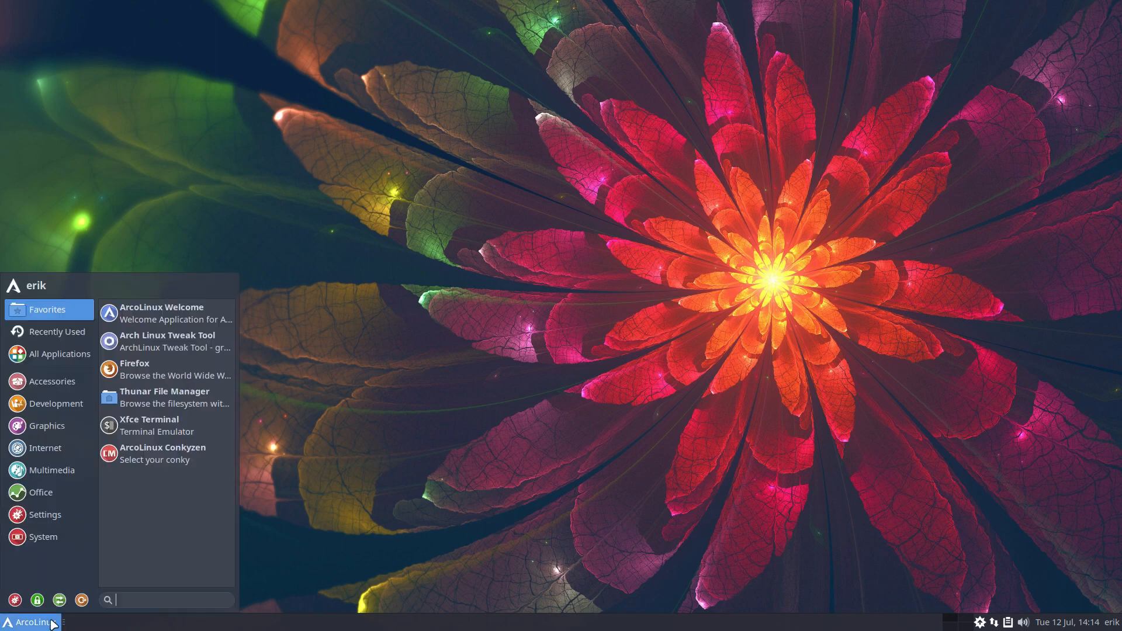
Restart the machine and boot the existing ArcoLinux install from the boot menu
left_click(77, 604)
left_click(560, 274)
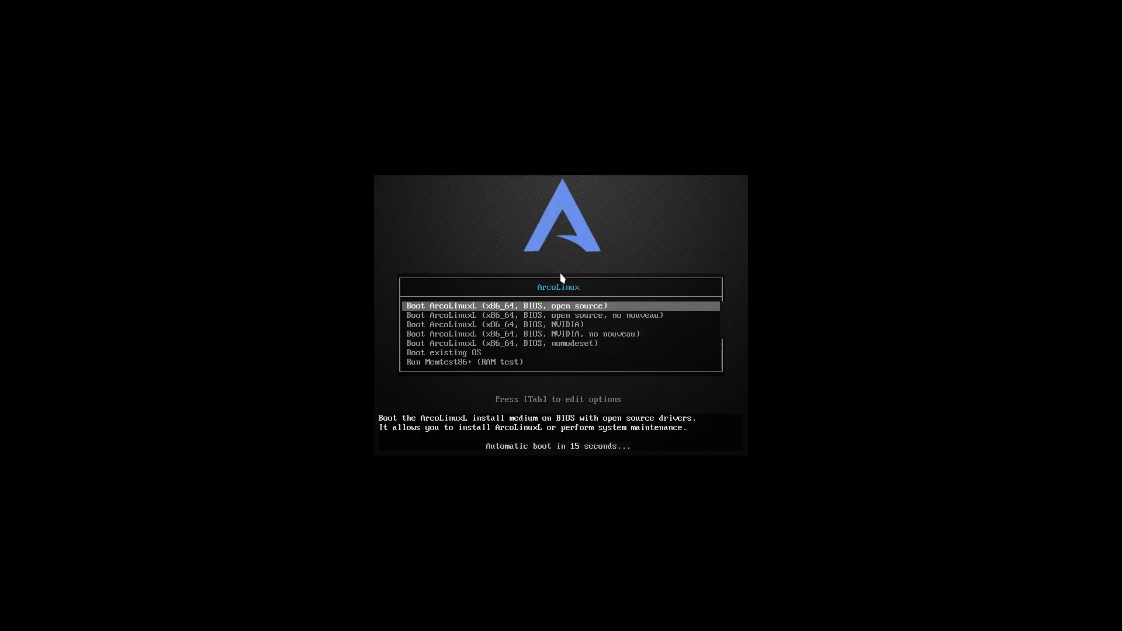
key("Down")
key("Down")
key("Down")
key("Down")
key("Down")
key("Return")
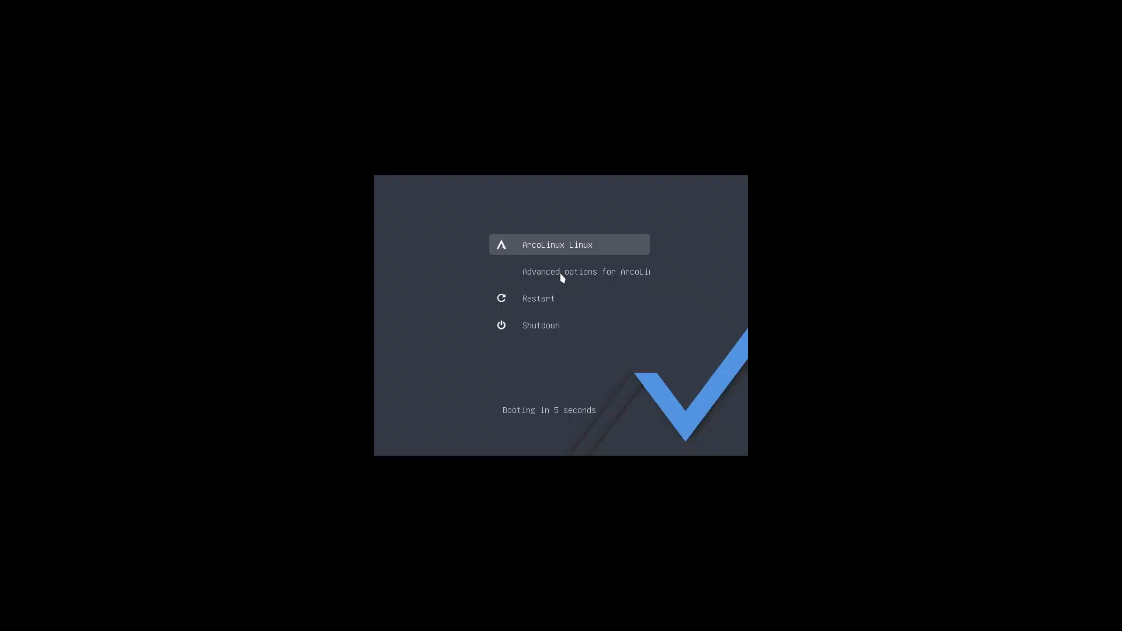
key("Return")
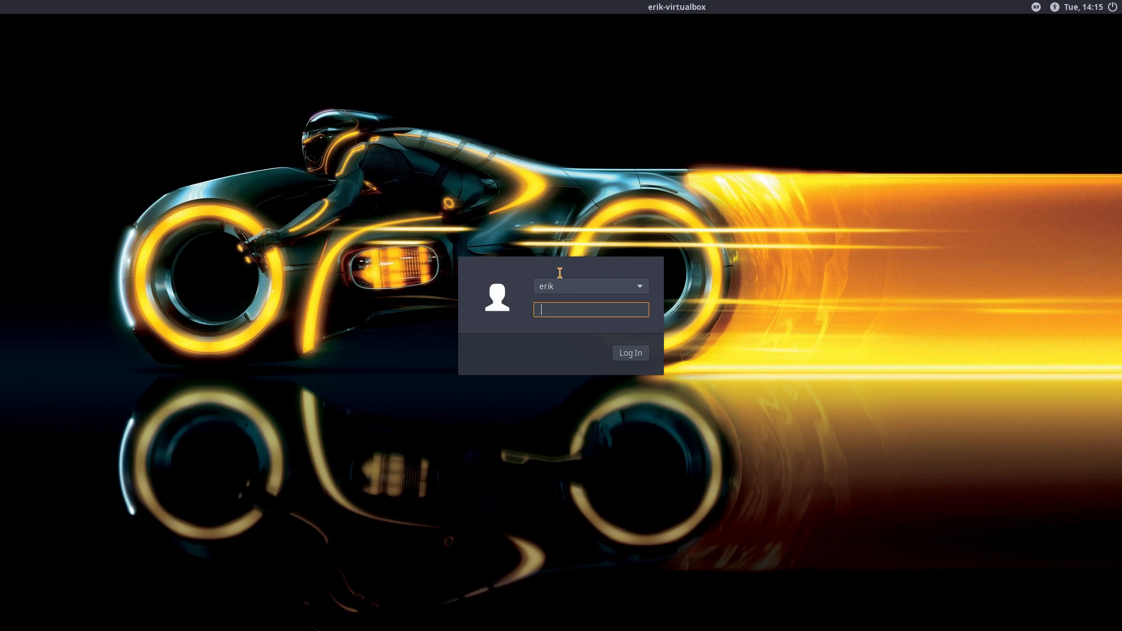
Log in at the greeter with the account password and start Sublime Text via dmenu (subl)
type("••••")
key("Return")
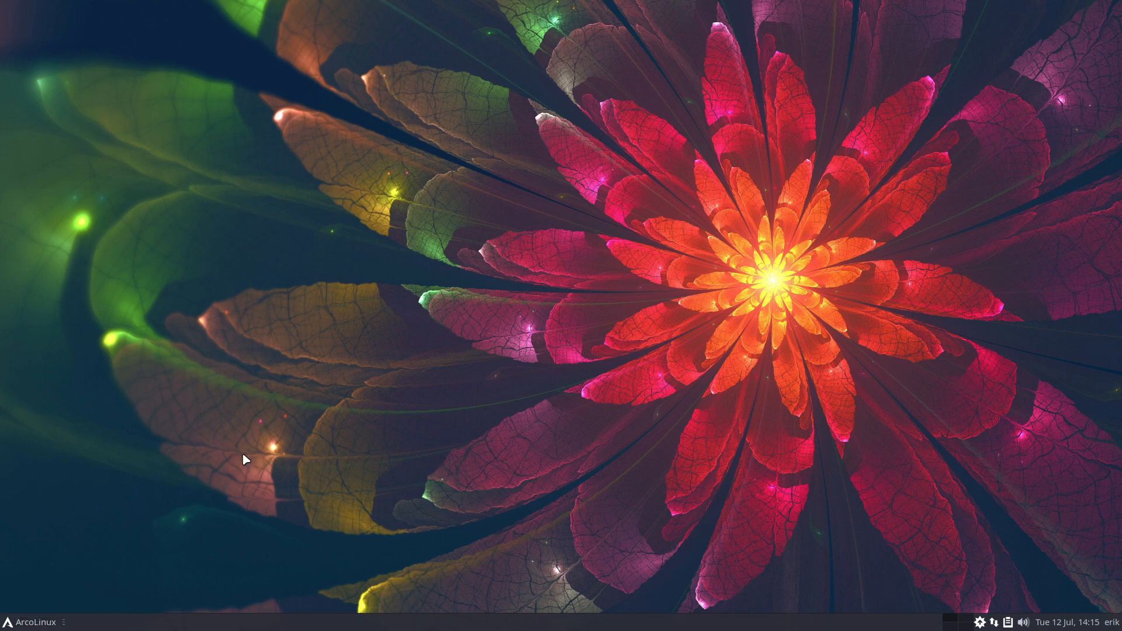
key("super+shift+d")
type("subl")
key("Return")
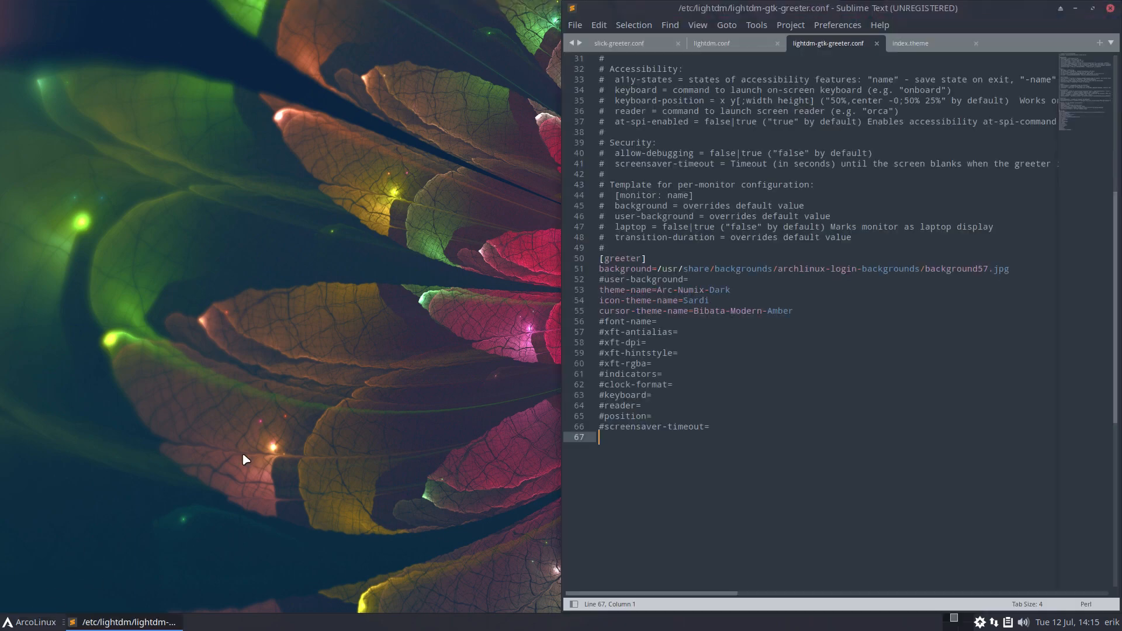
Compare background lines in slick-greeter.conf and lightdm-gtk-greeter.conf, then authenticate to launch the Tweak Tool
left_click(642, 47)
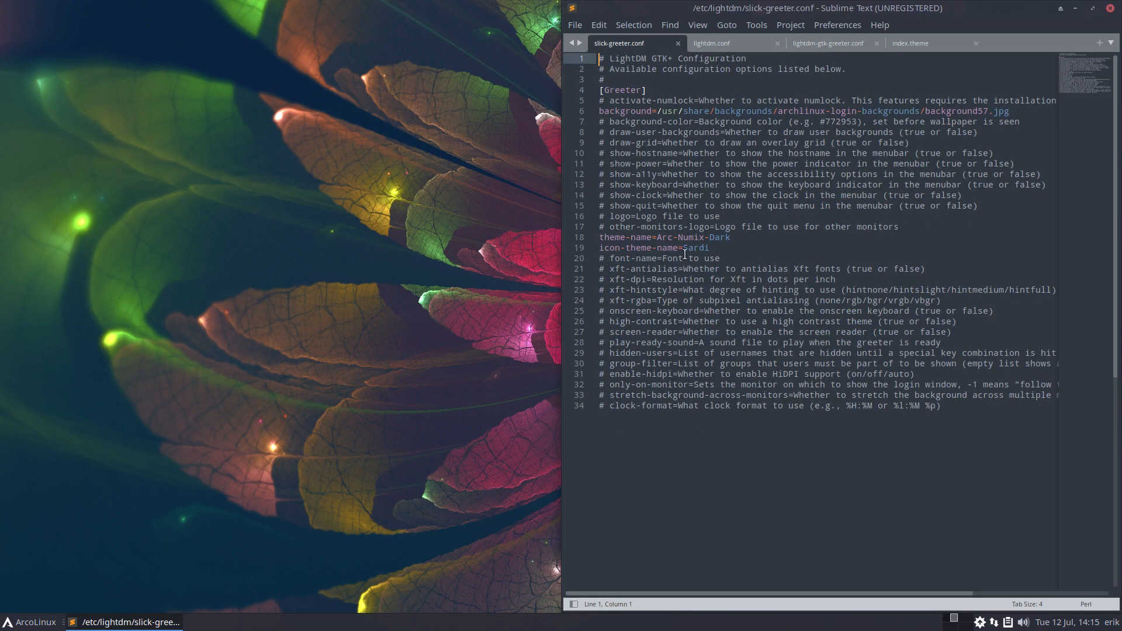
left_click(825, 44)
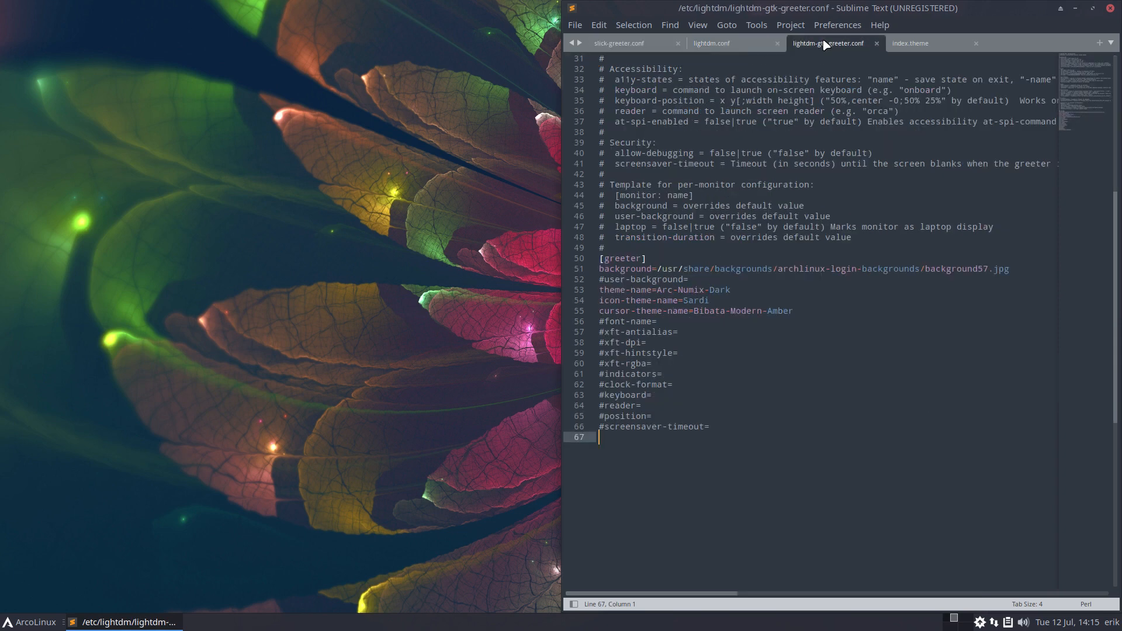
left_click(645, 43)
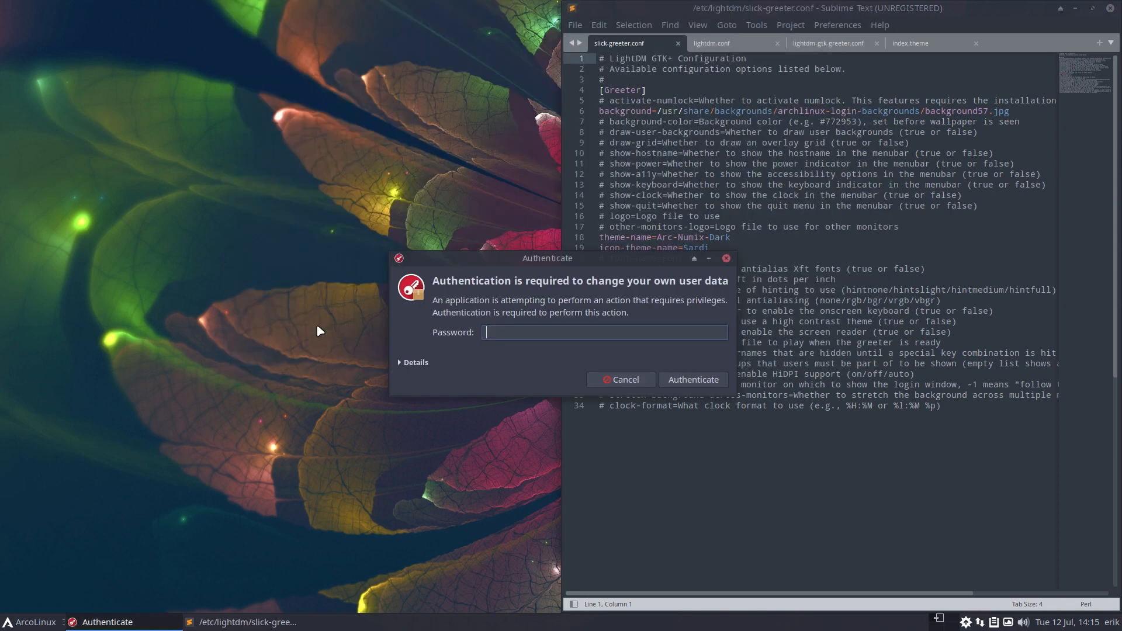
type("••••")
key("Return")
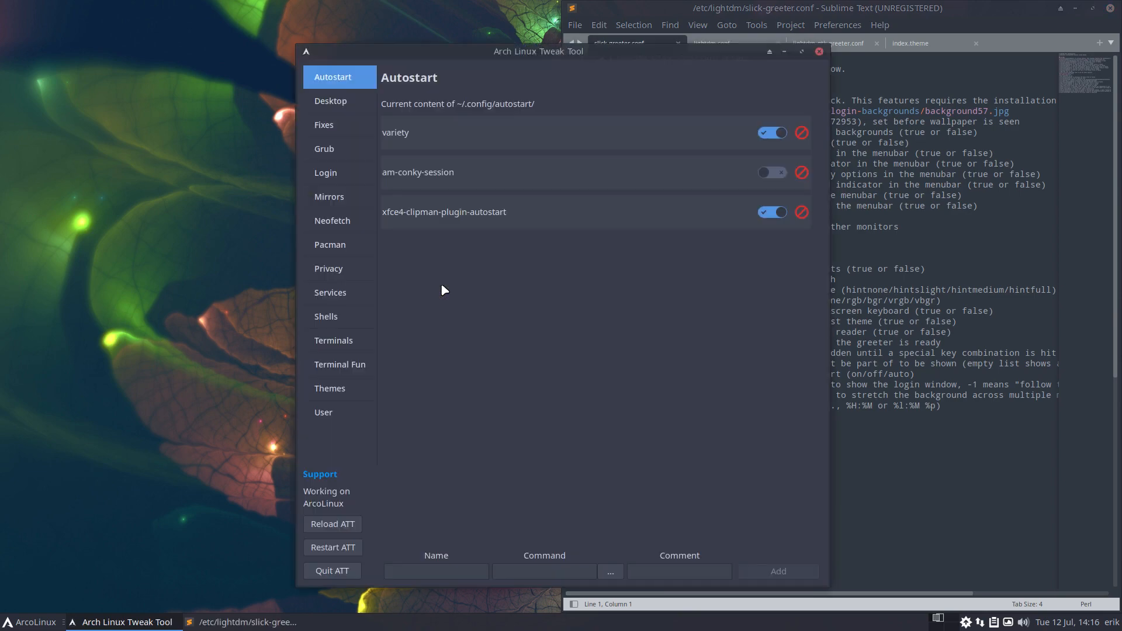
Apply Bibata-Modern-Amber as the global cursor on the Fixes page, then show the LightDM login settings
left_click(324, 126)
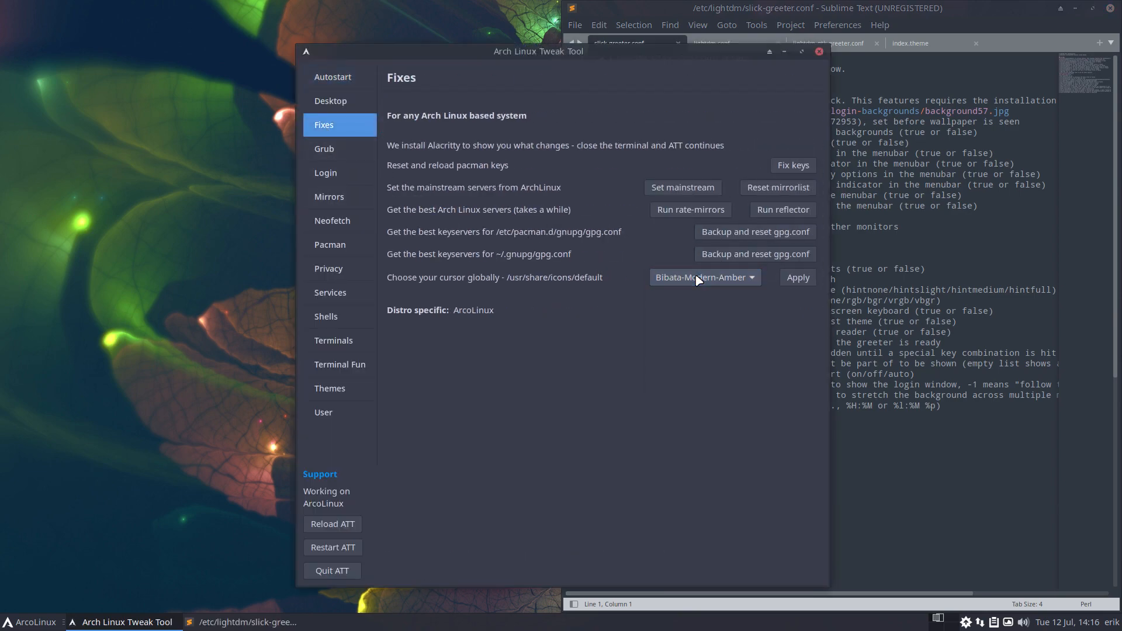
left_click(797, 278)
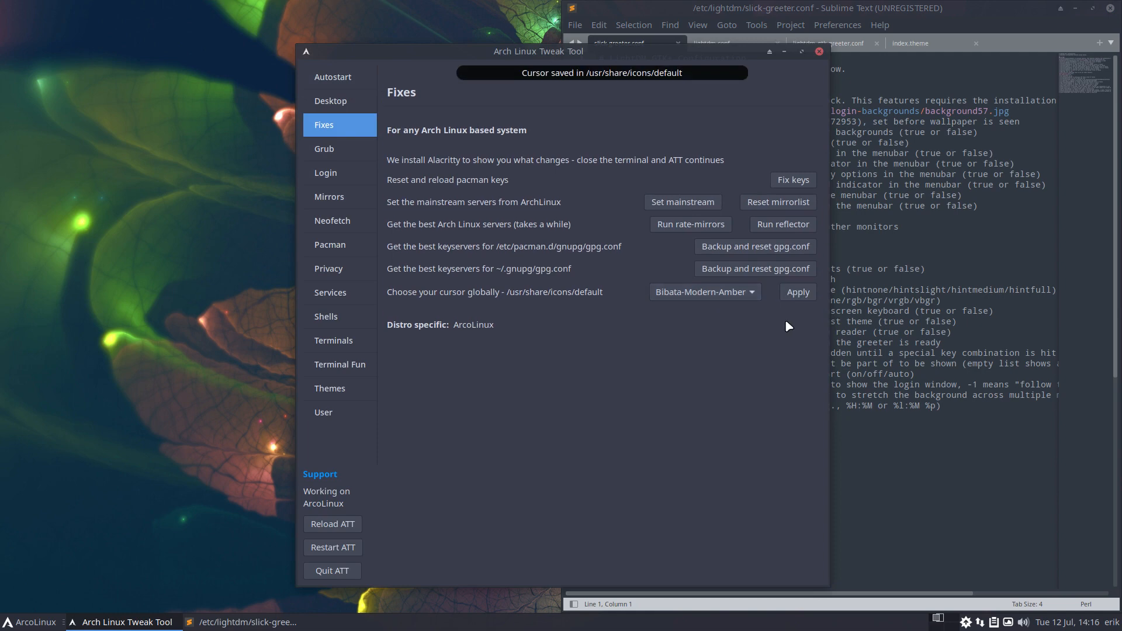
left_click(861, 290)
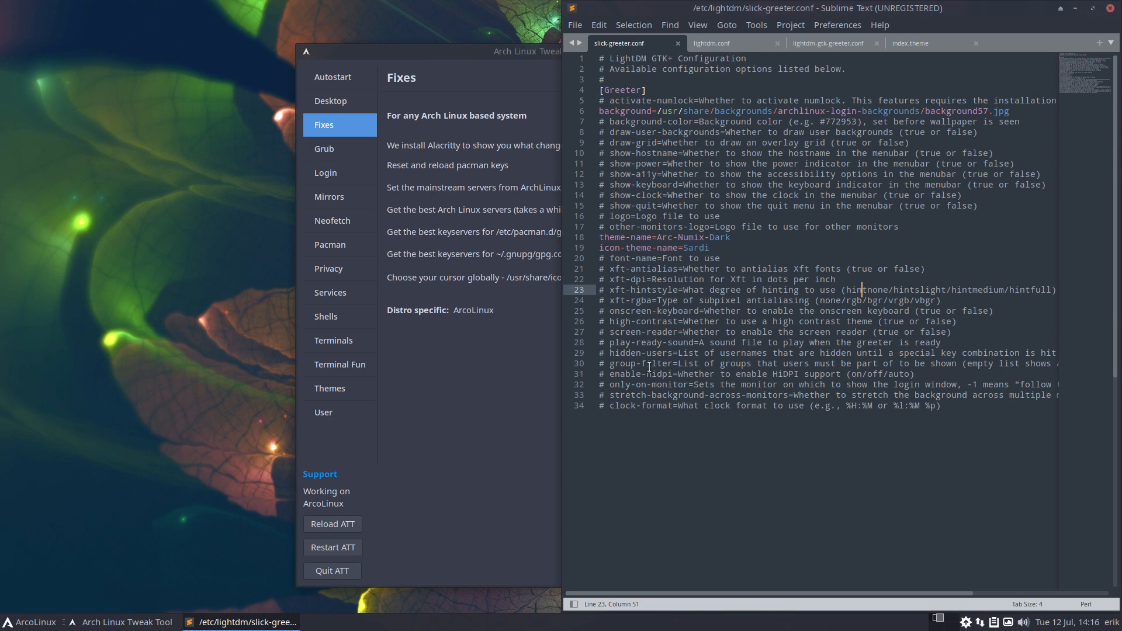
left_click(427, 433)
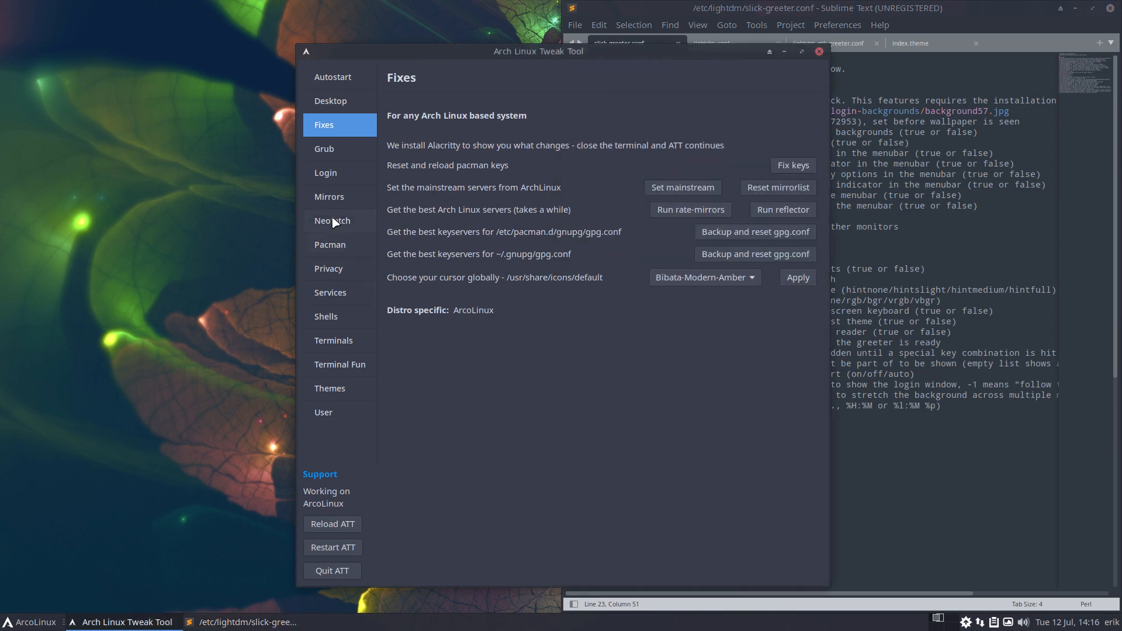
left_click(334, 175)
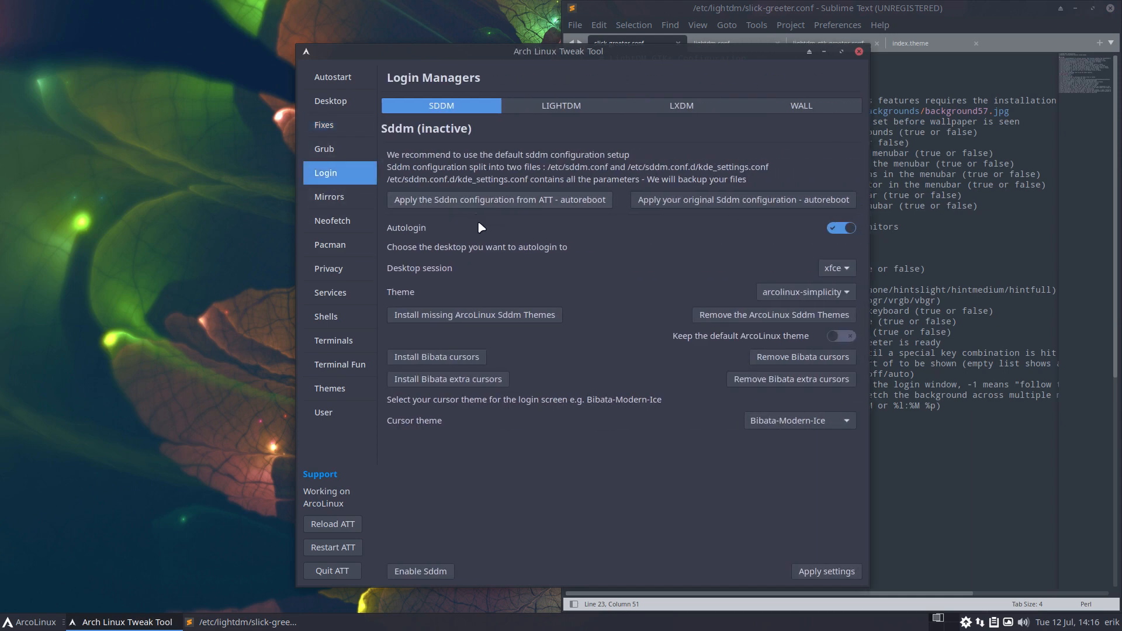
left_click(559, 109)
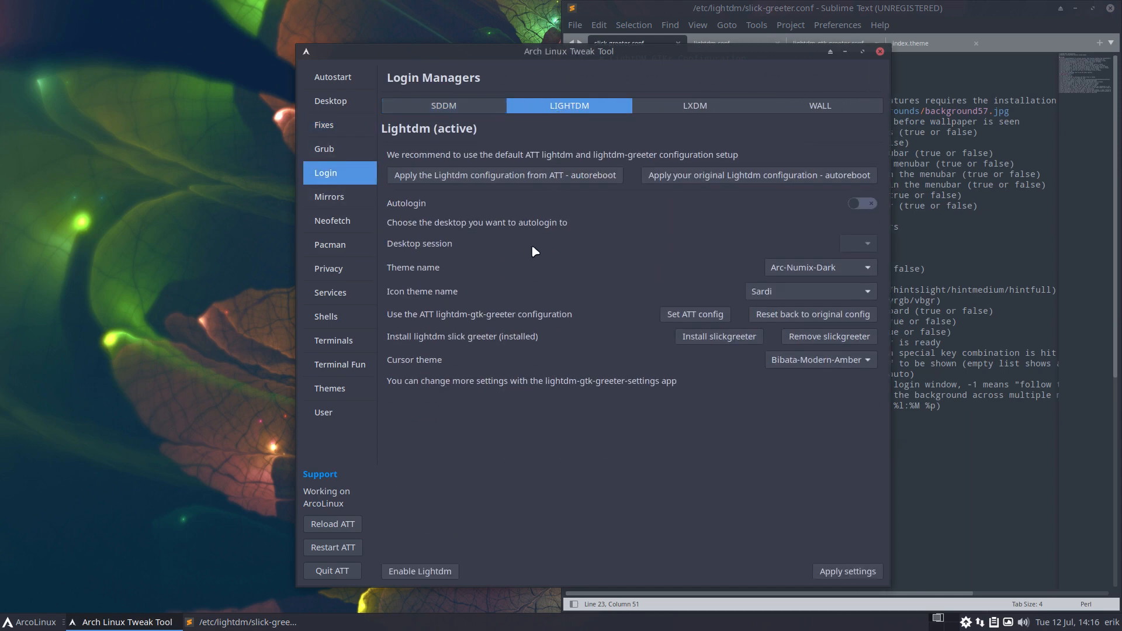
Install slick greeter and verify lightdm.conf sets greeter-session=lightdm-slick-greeter
left_click(734, 345)
left_click(928, 278)
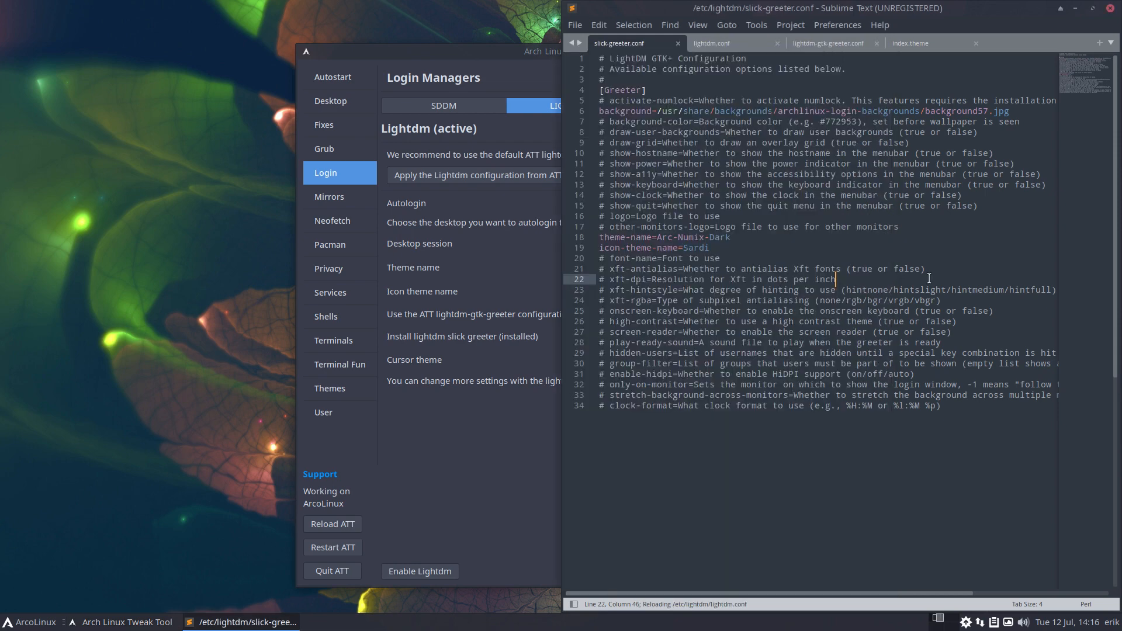
left_click(730, 44)
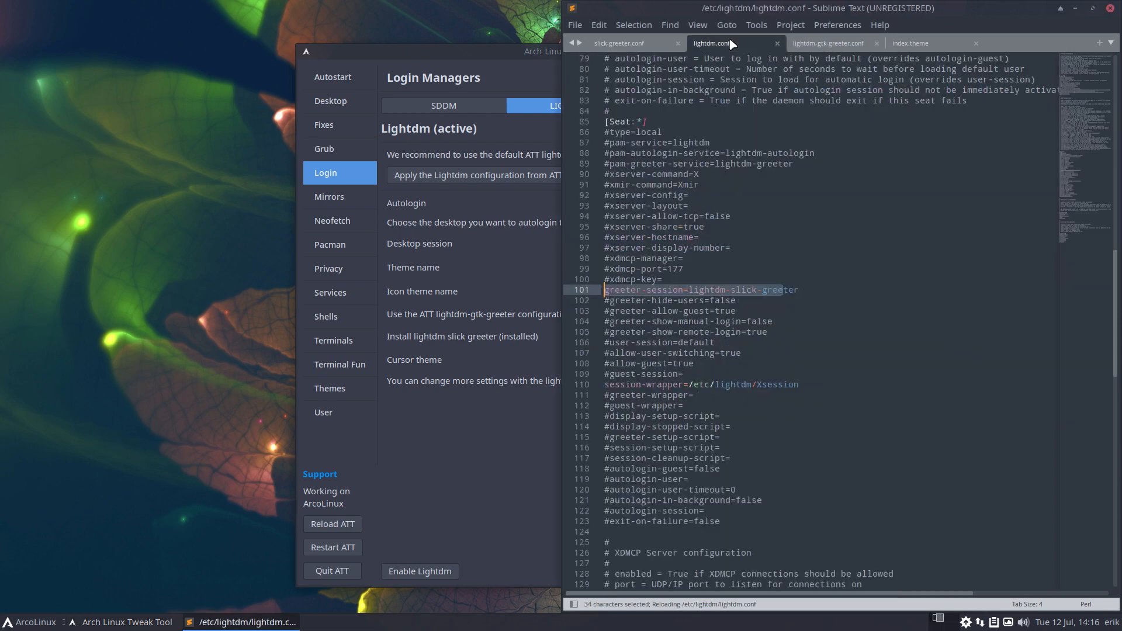
left_click(714, 292)
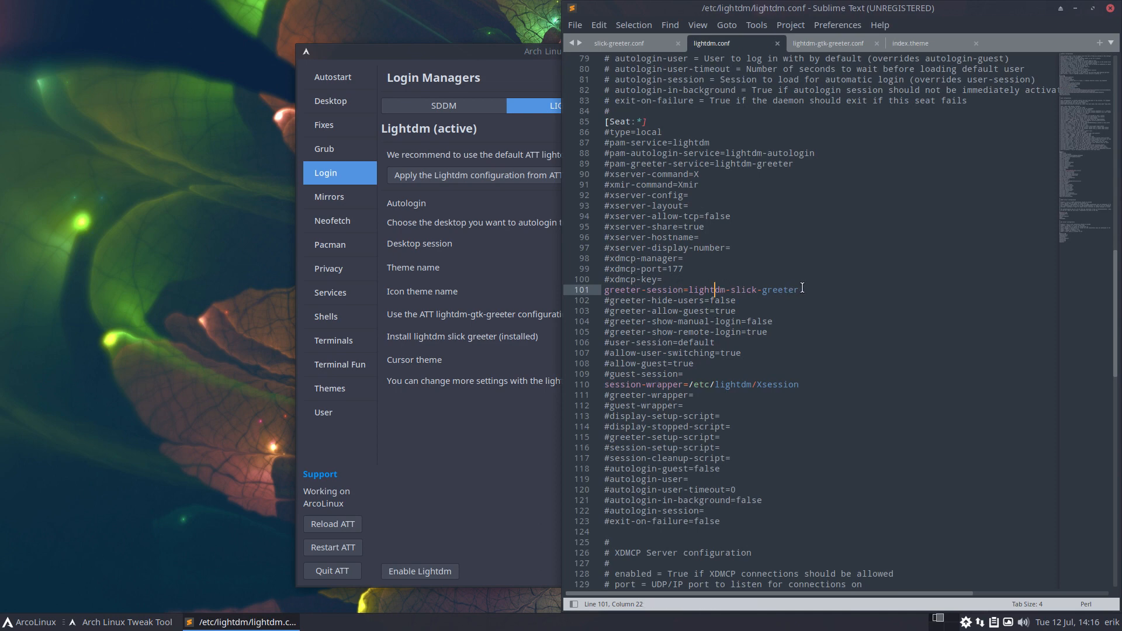
left_click(462, 480)
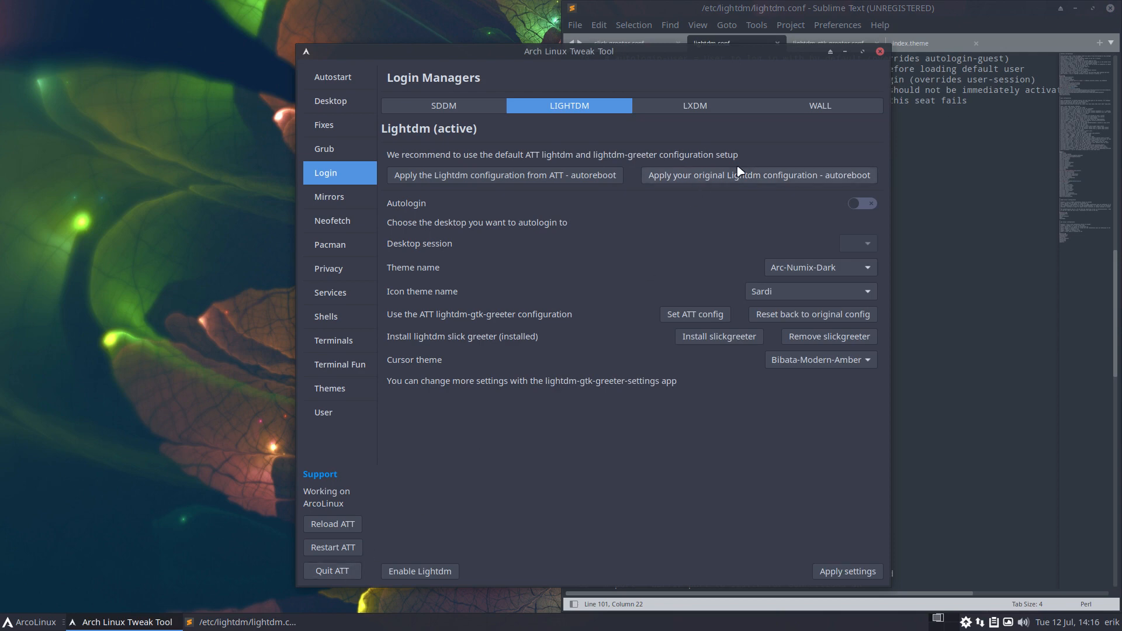
Apply the city-skyline picture as the lightdm login wallpaper from the WALL tab
left_click(810, 112)
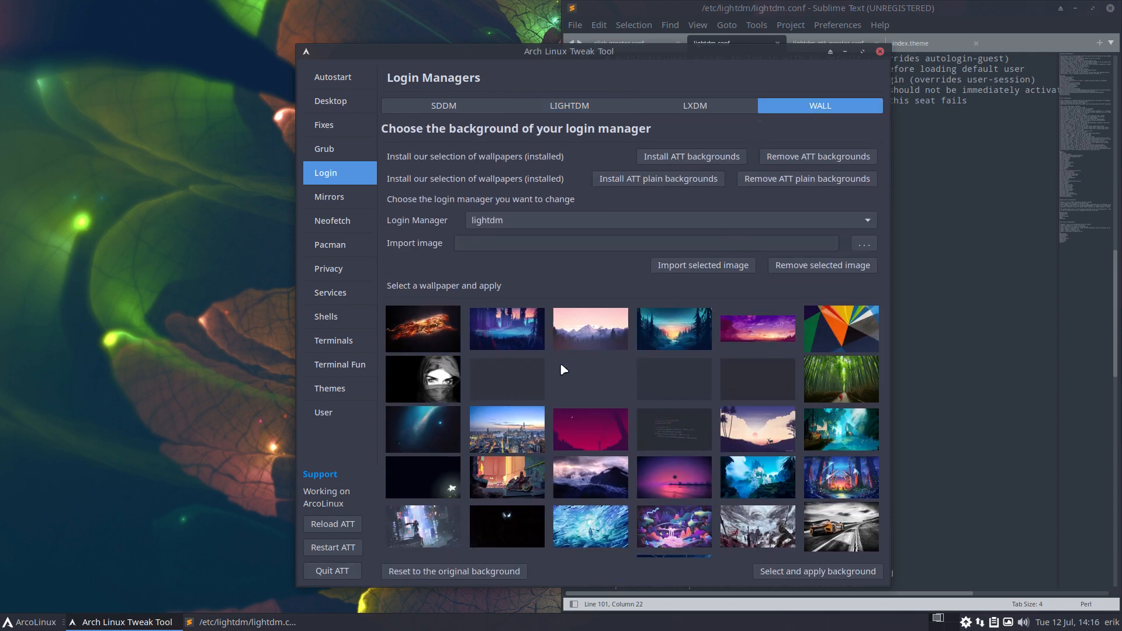
left_click(518, 426)
left_click(806, 572)
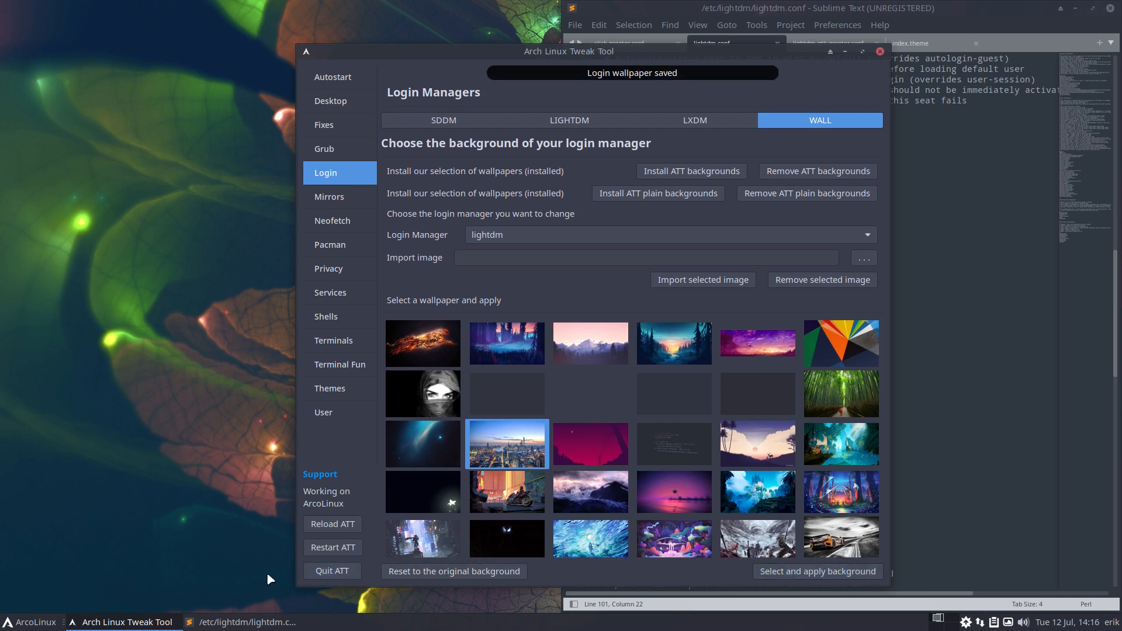
Quit the Tweak Tool and restart the system from the log-out options
left_click(311, 572)
left_click(42, 622)
left_click(82, 599)
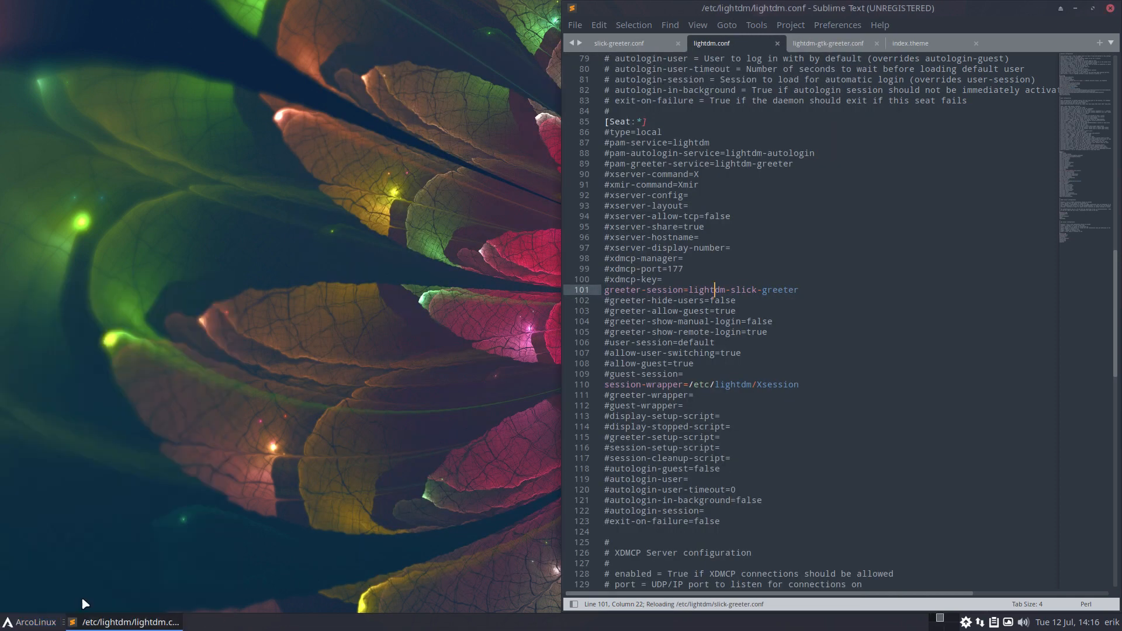
left_click(558, 256)
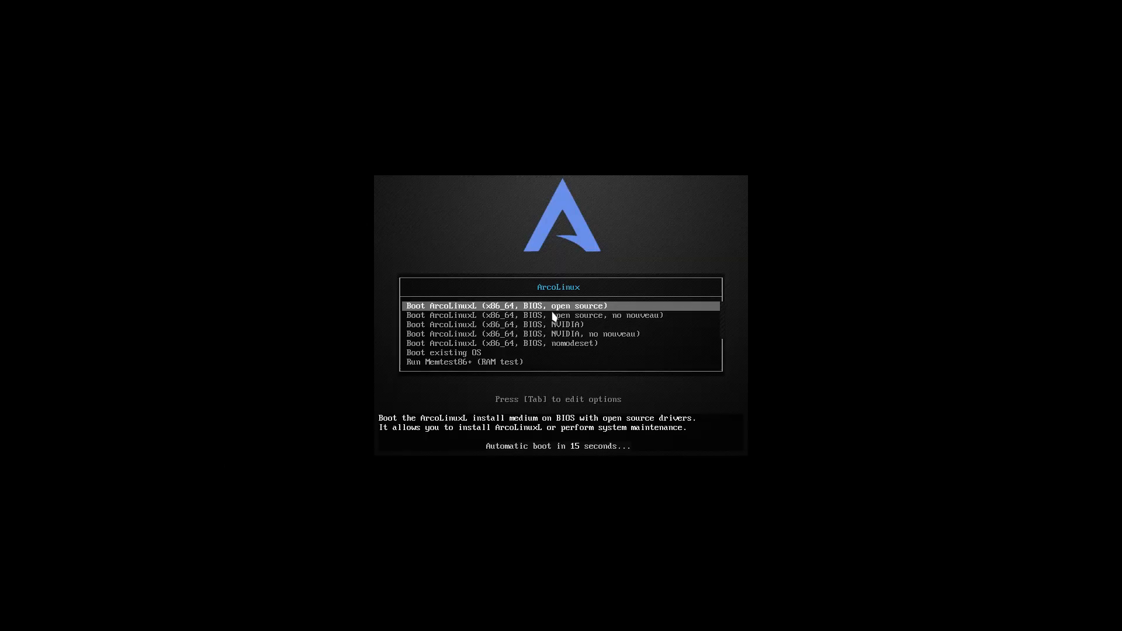
Boot the existing OS from the boot menu and log in at the city-skyline slick-greeter with the account password
key("Down")
key("Down")
key("Down")
key("Down")
key("Down")
key("Return")
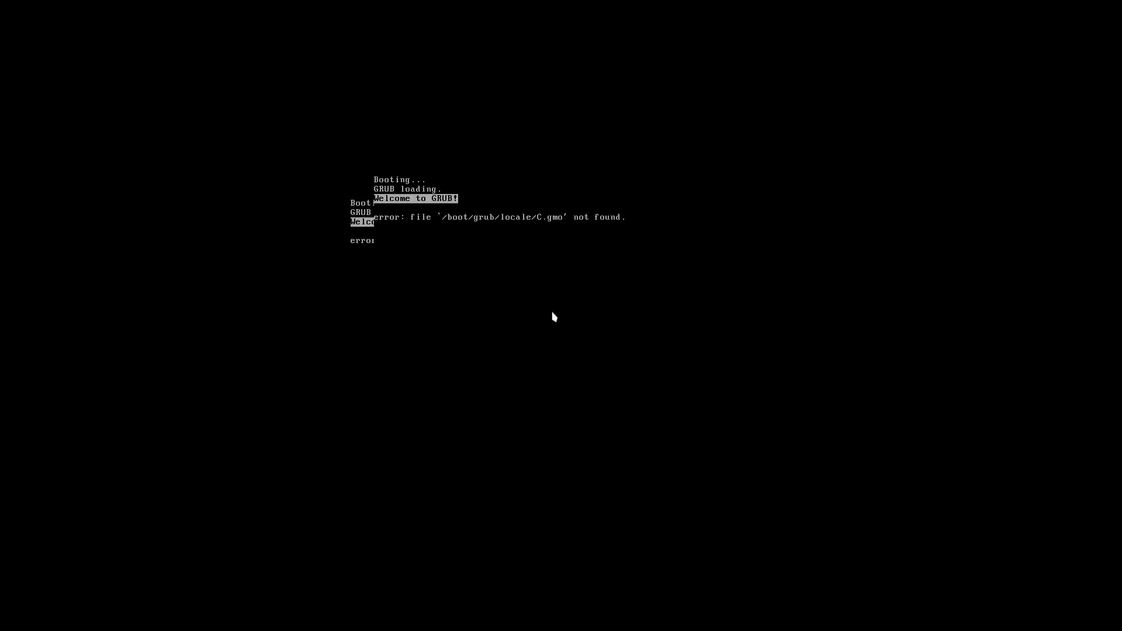
key("Return")
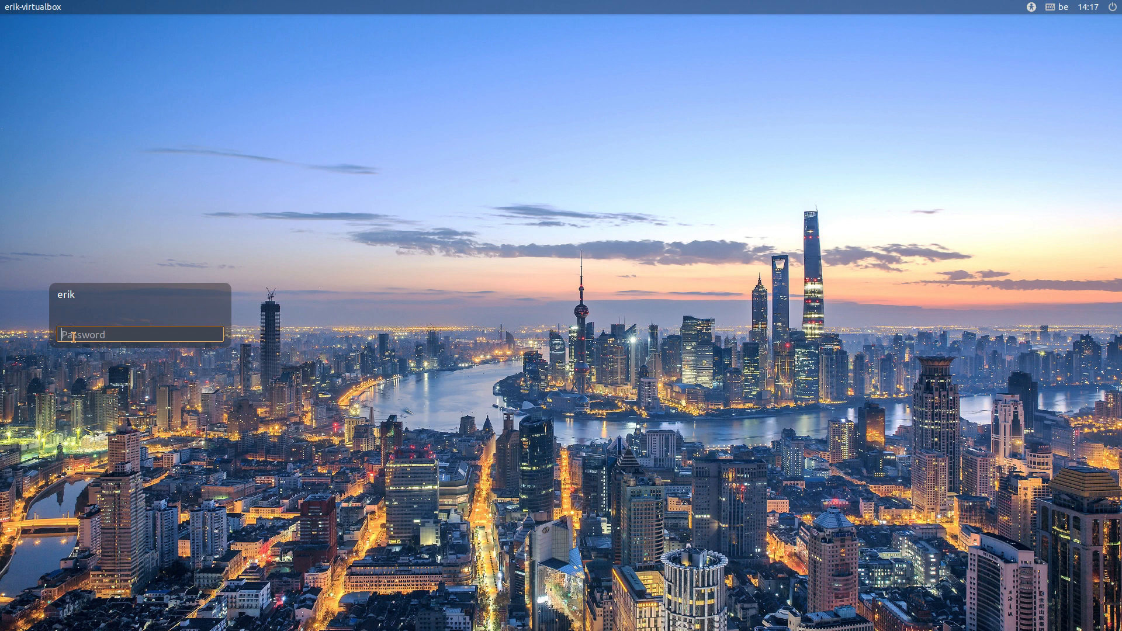
type("••••")
key("Return")
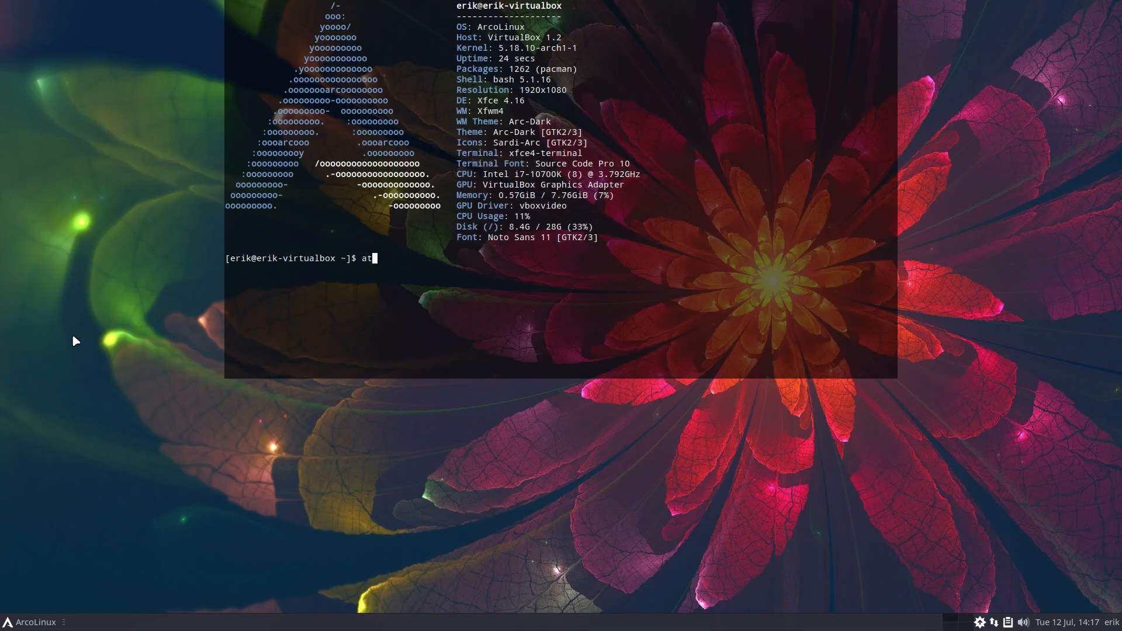
Authenticate the tweak tool, check the LIGHTDM and LXDM login tabs, then the Fixes cursor setting
type("••••")
key("Return")
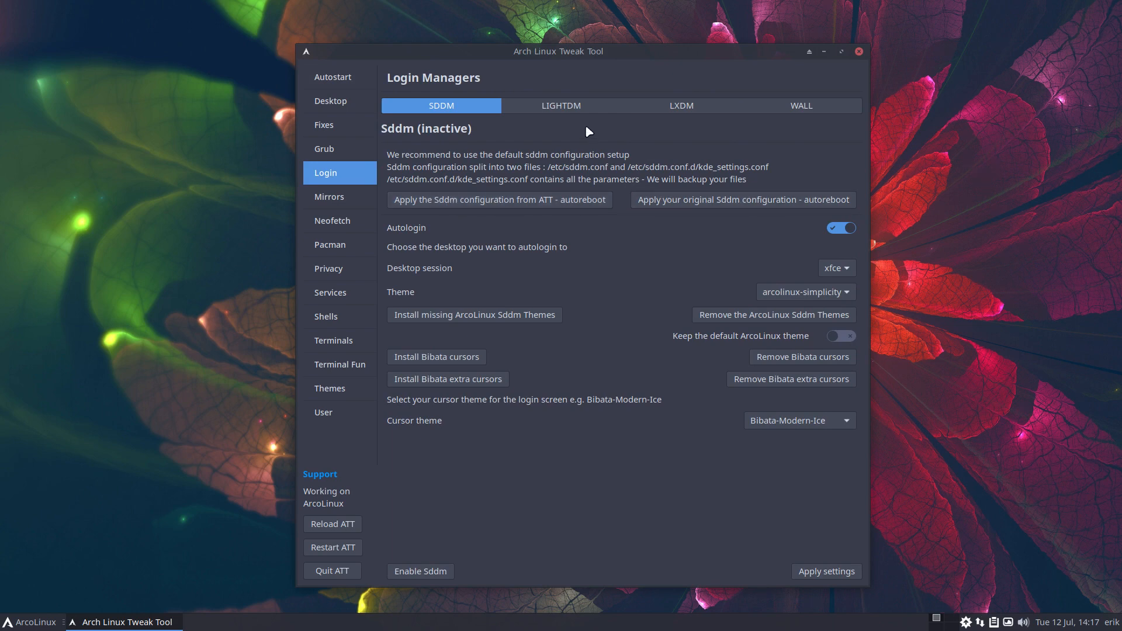
left_click(569, 107)
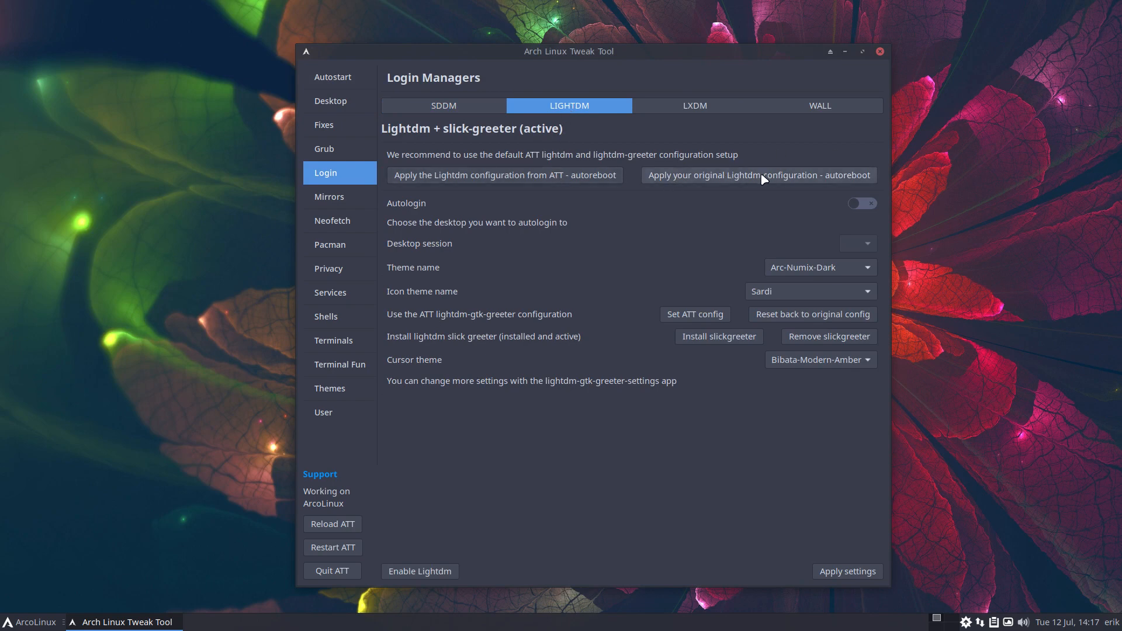
left_click(704, 107)
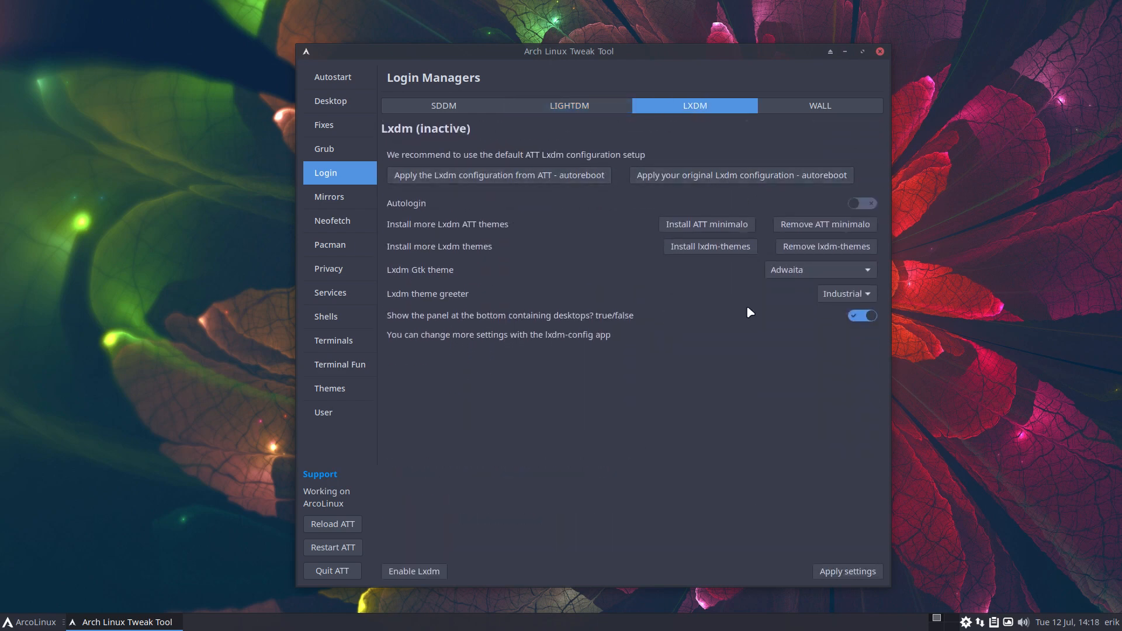
left_click(325, 128)
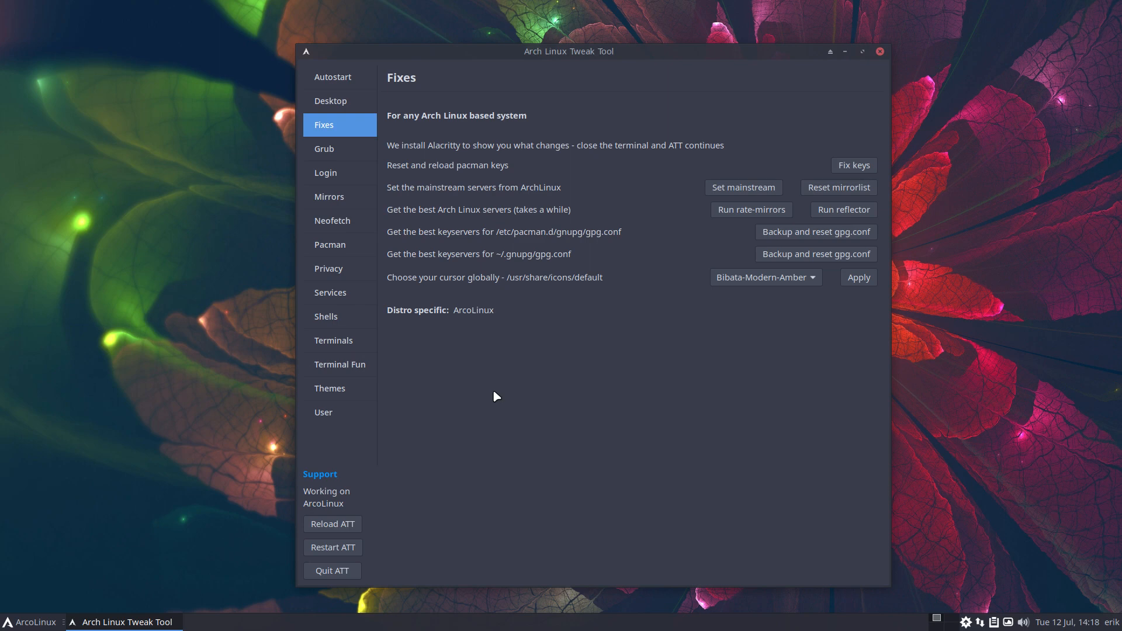
Run sudo pacman -R accountsservice, which reports no such package installed
type("sud")
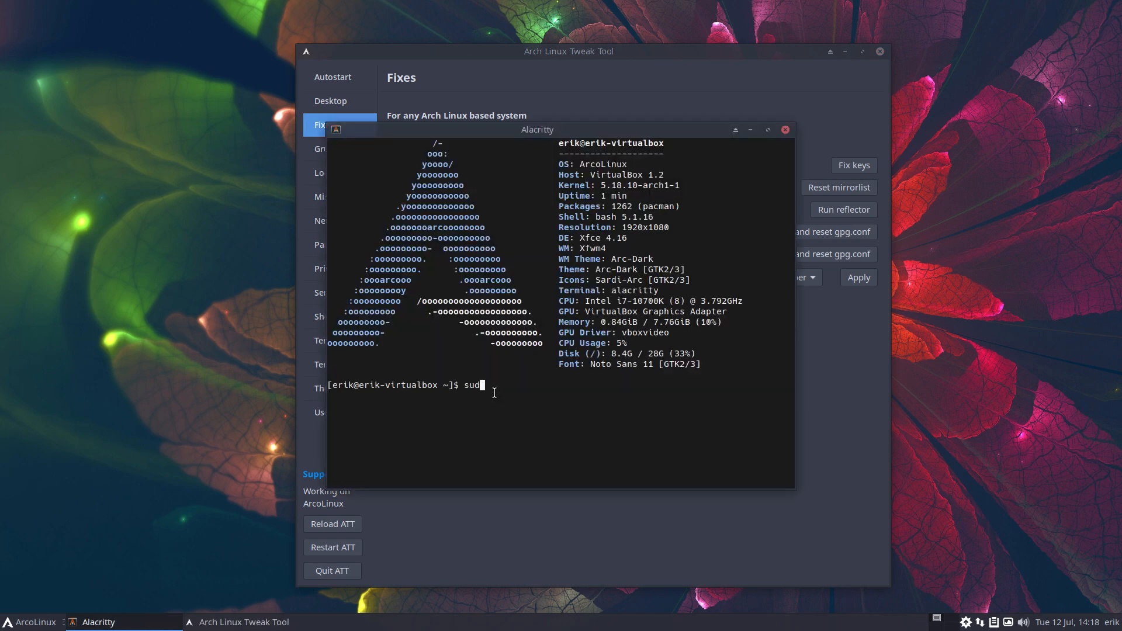
type("o pacman -R accountsservice")
key("Return")
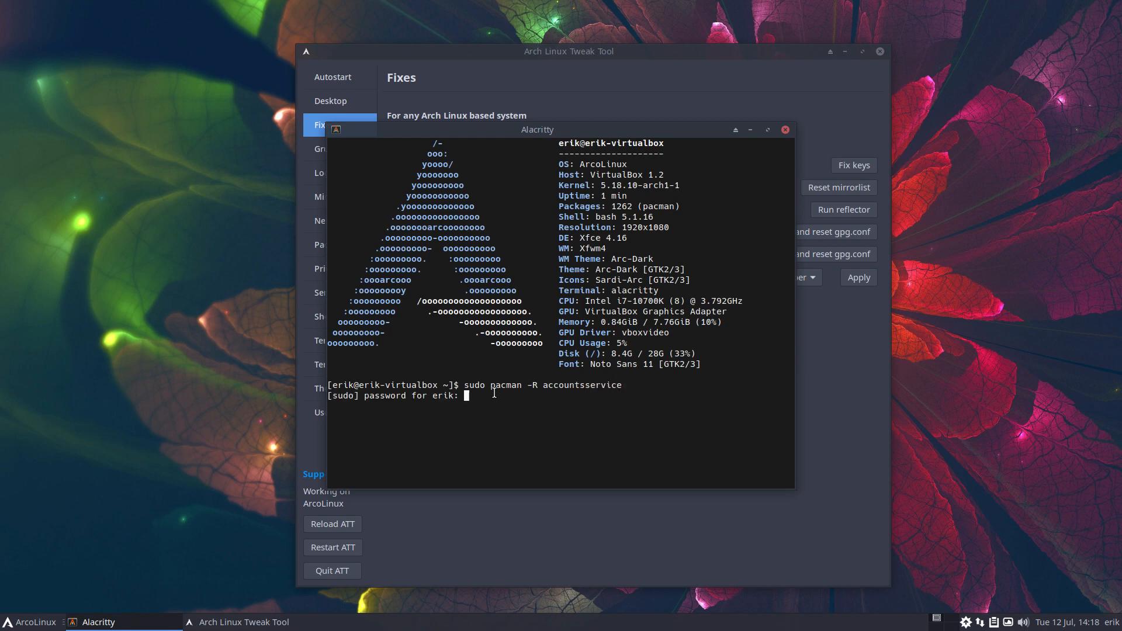
key("Return")
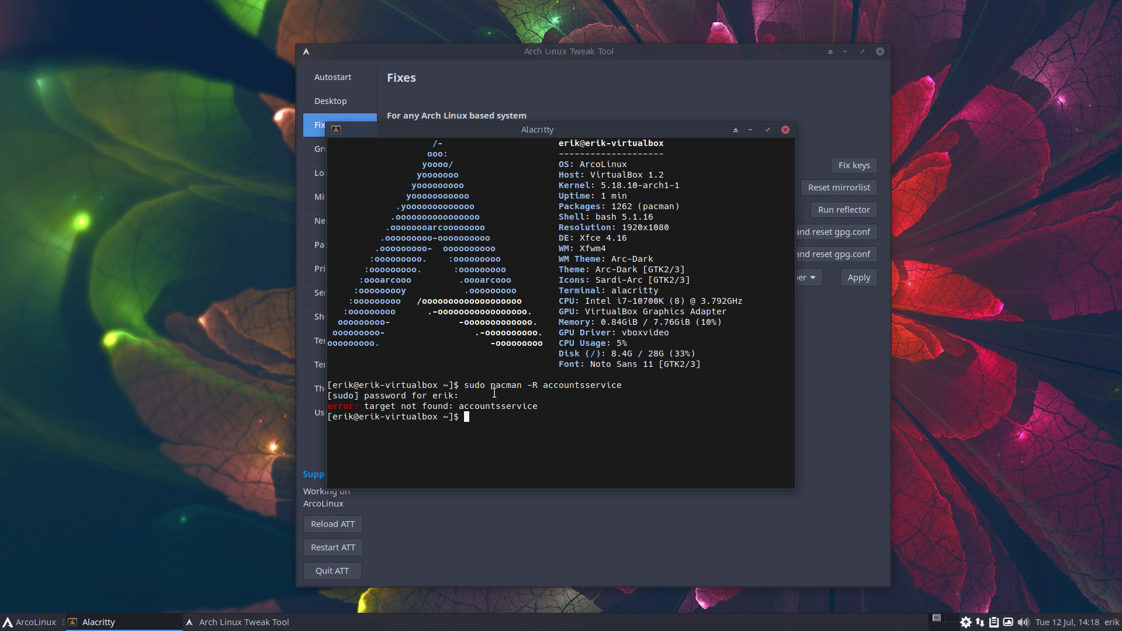
Install accountsservice with pacman -S, then reboot using the sr alias
key("Up")
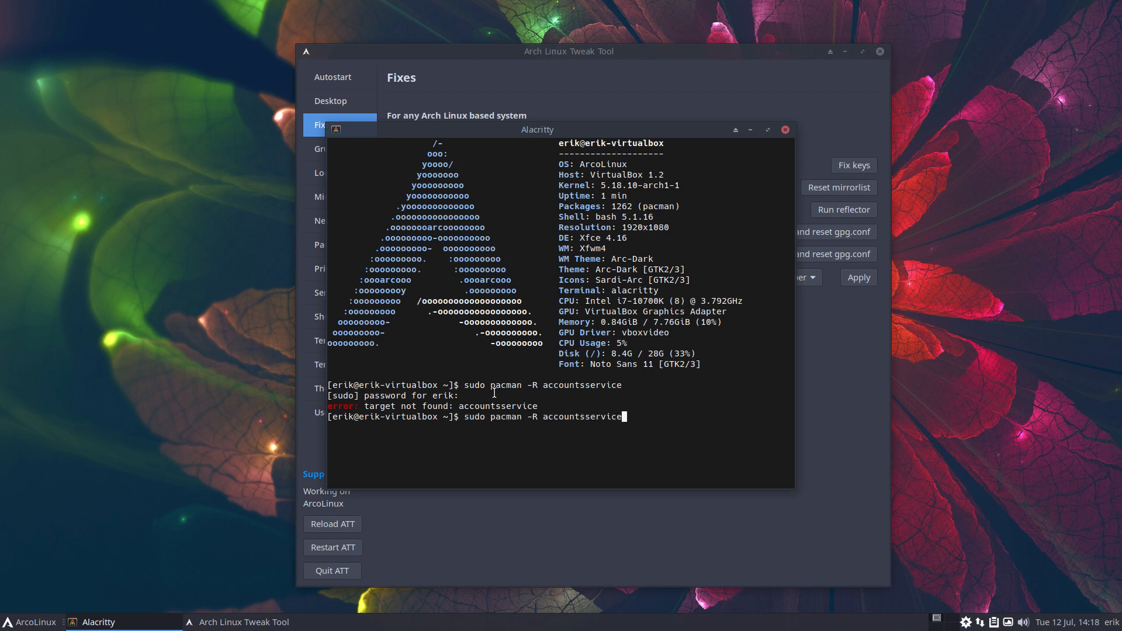
key("Left")
key("Left")
key("Left")
key("Left")
key("Left")
key("Left")
key("Left")
key("Left")
key("Left")
key("Left")
key("Left")
key("Left")
key("Left")
key("Left")
key("Left")
key("BackSpace")
type("S")
key("Return")
key("Return")
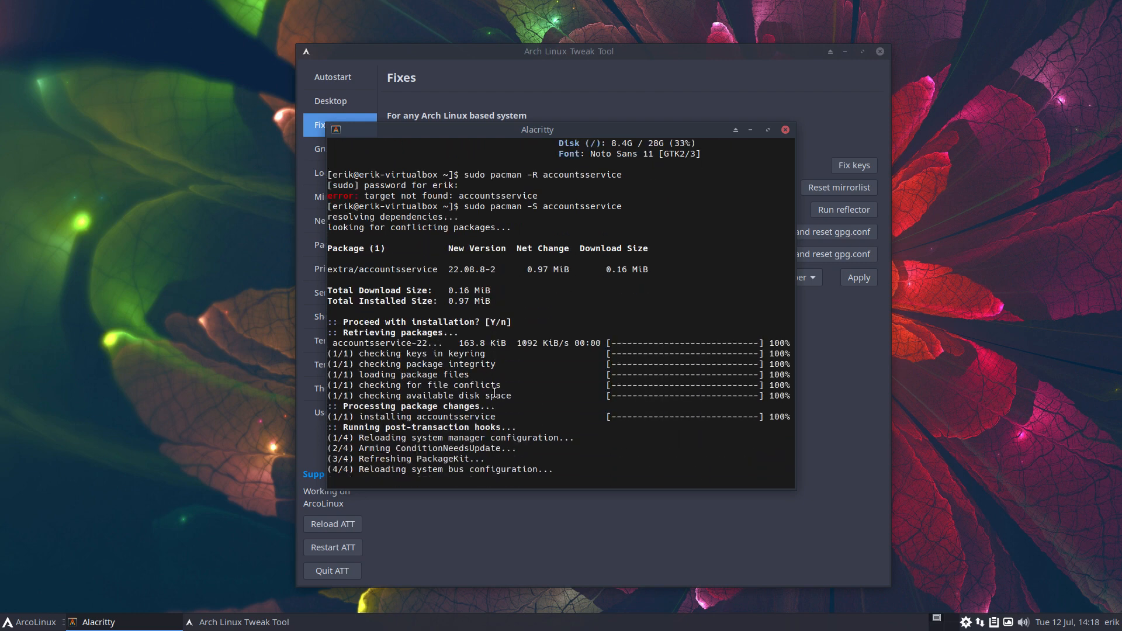
type("s")
type("r")
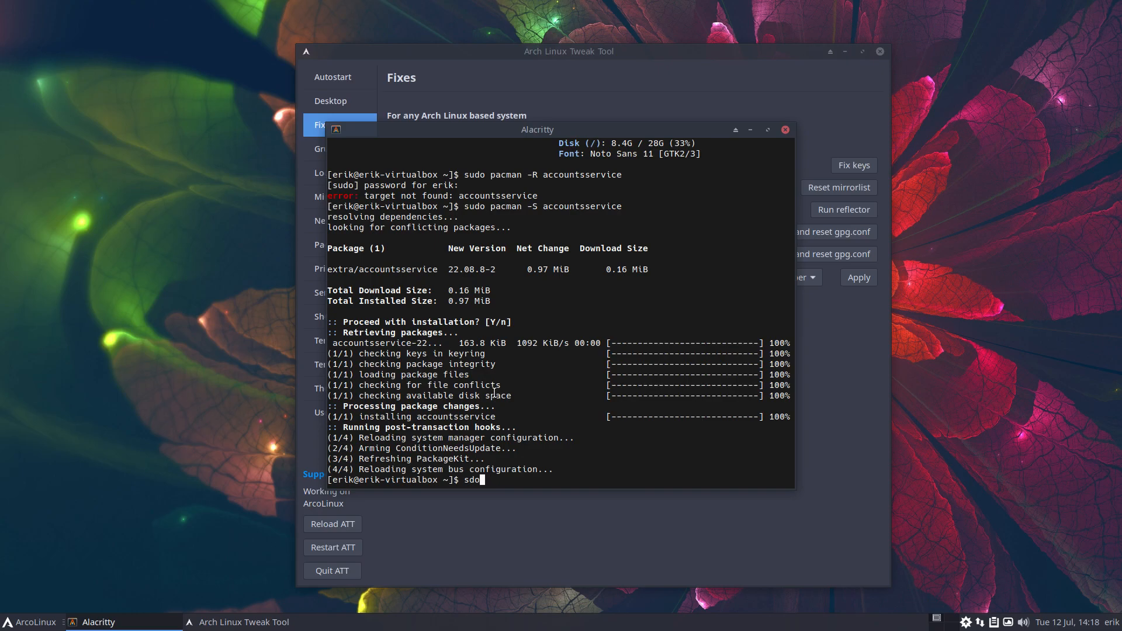
key("Return")
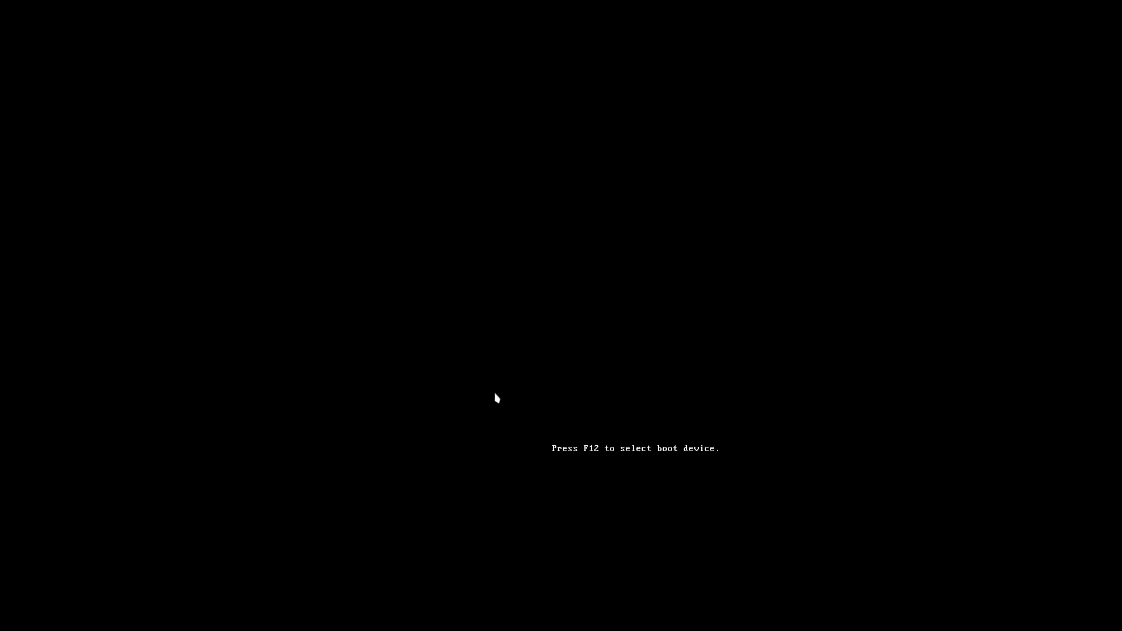
Boot the existing OS and sign in at the city-skyline slick-greeter with the account password
key("Down")
key("Down")
key("Down")
key("Down")
key("Down")
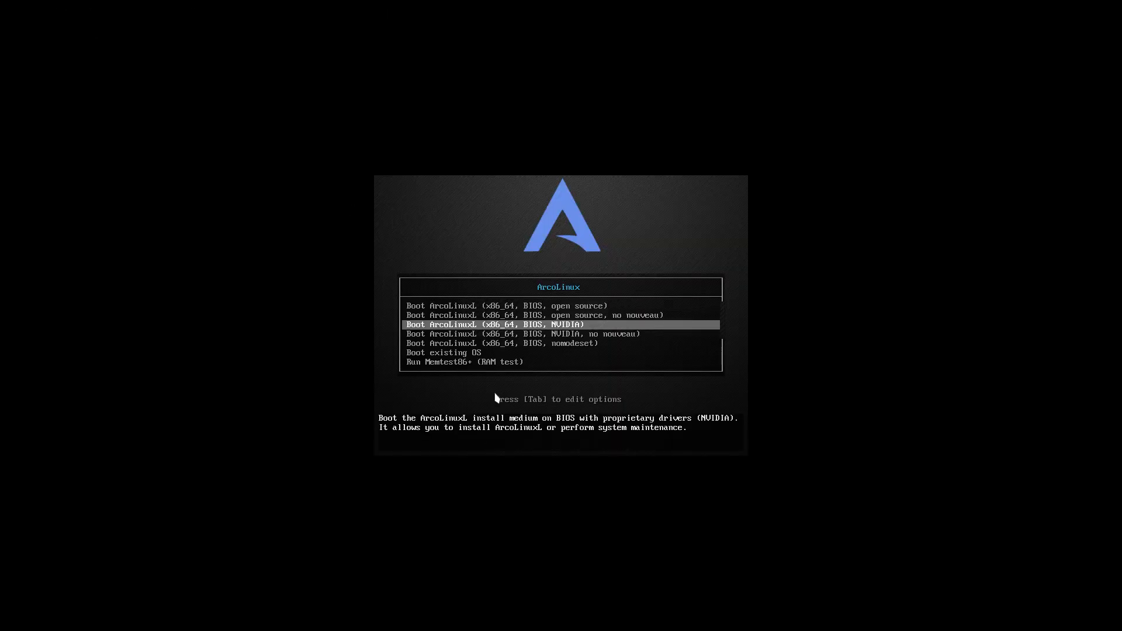
key("Return")
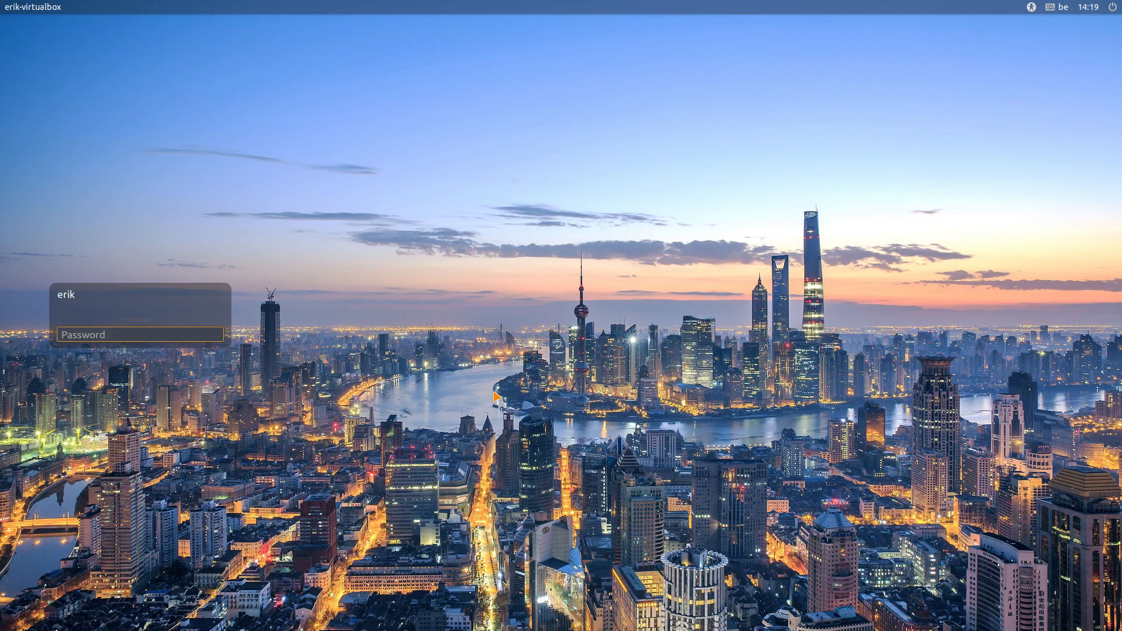
key("Return")
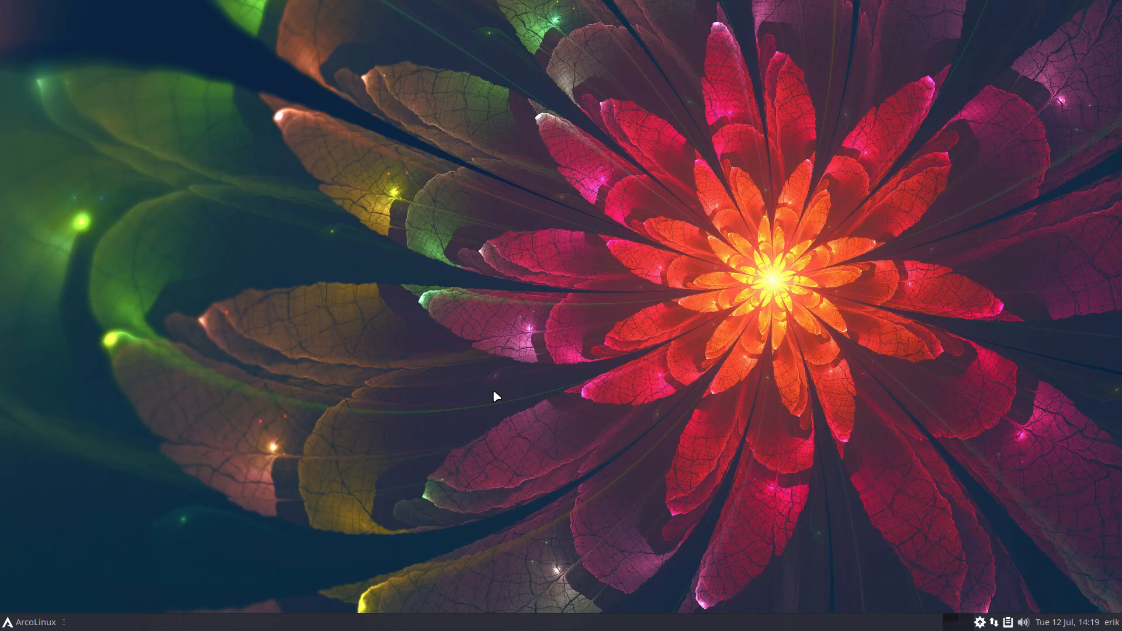
Log out via super+x and sign back in to the ArcoLinux desktop
key("super+x")
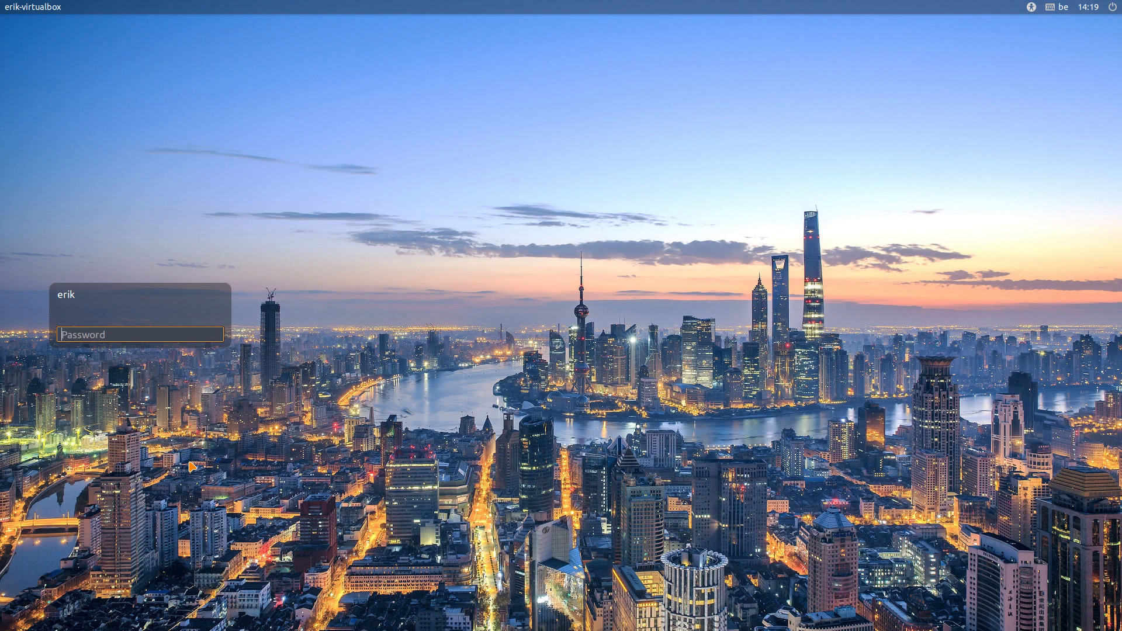
key("Return")
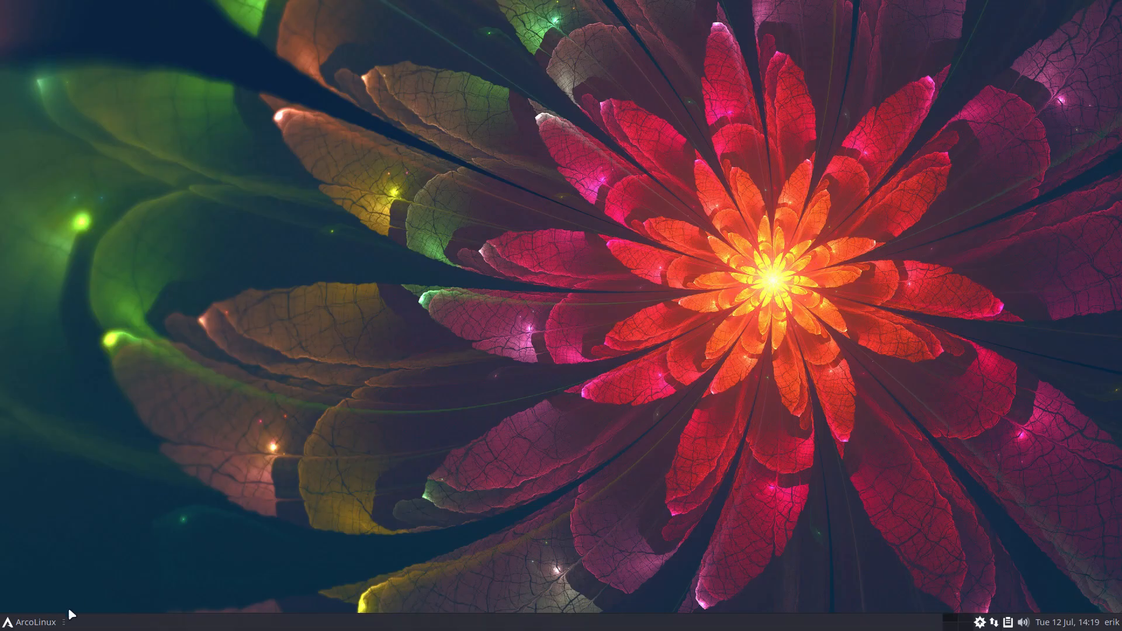
left_click(35, 622)
Launch the tweak tool with att from the drop-down terminal and show Login > LIGHTDM
left_click(288, 497)
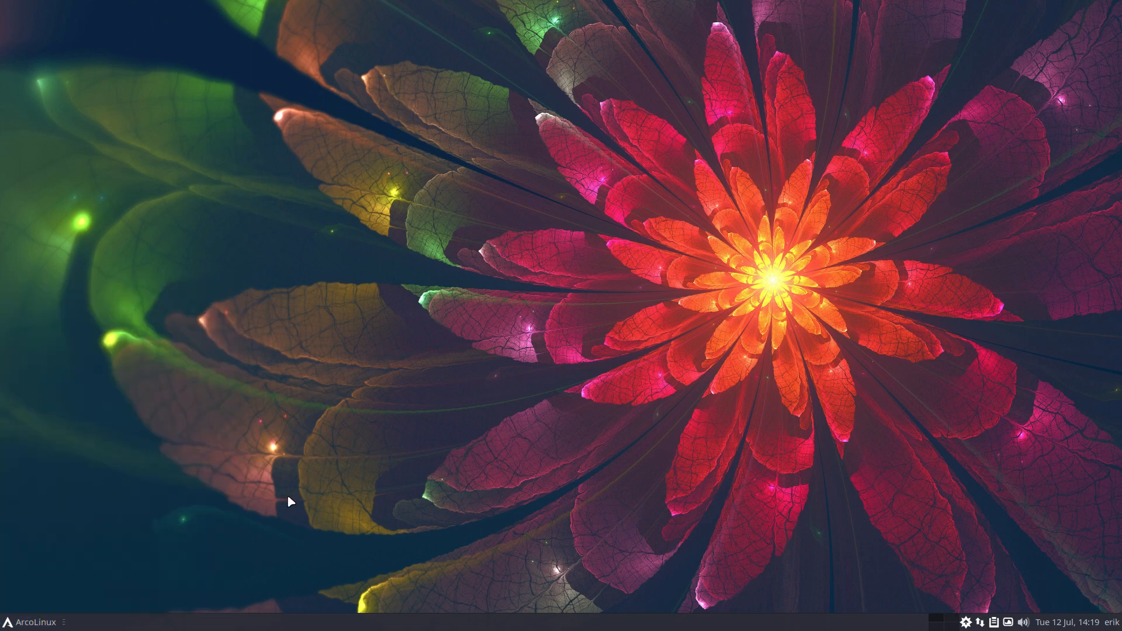
key("F12")
type("att")
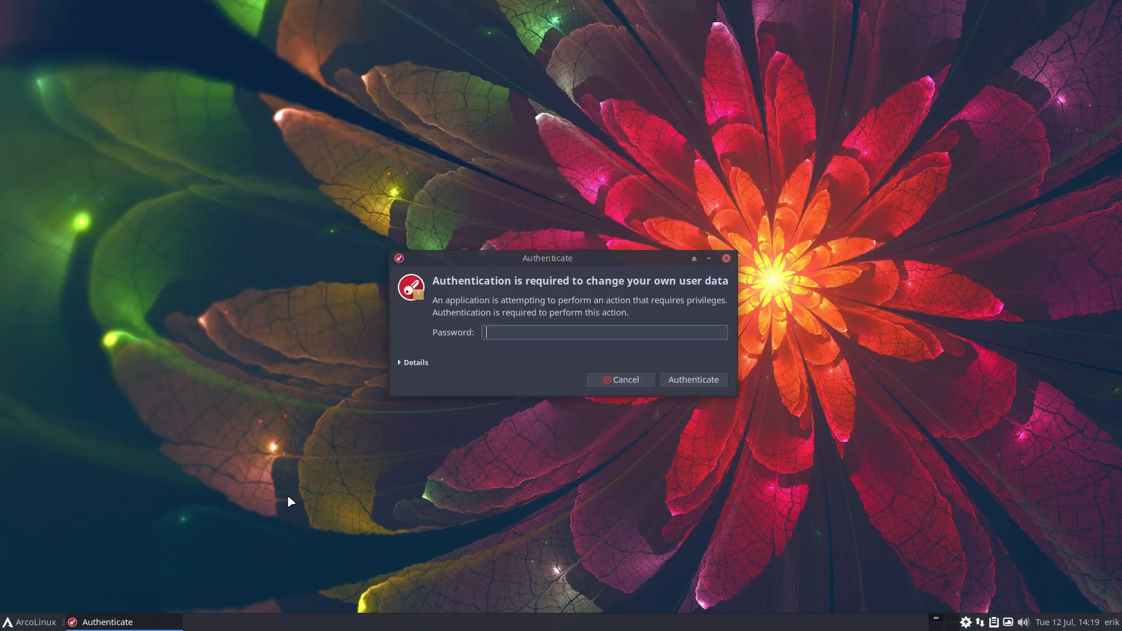
type("••••")
key("Return")
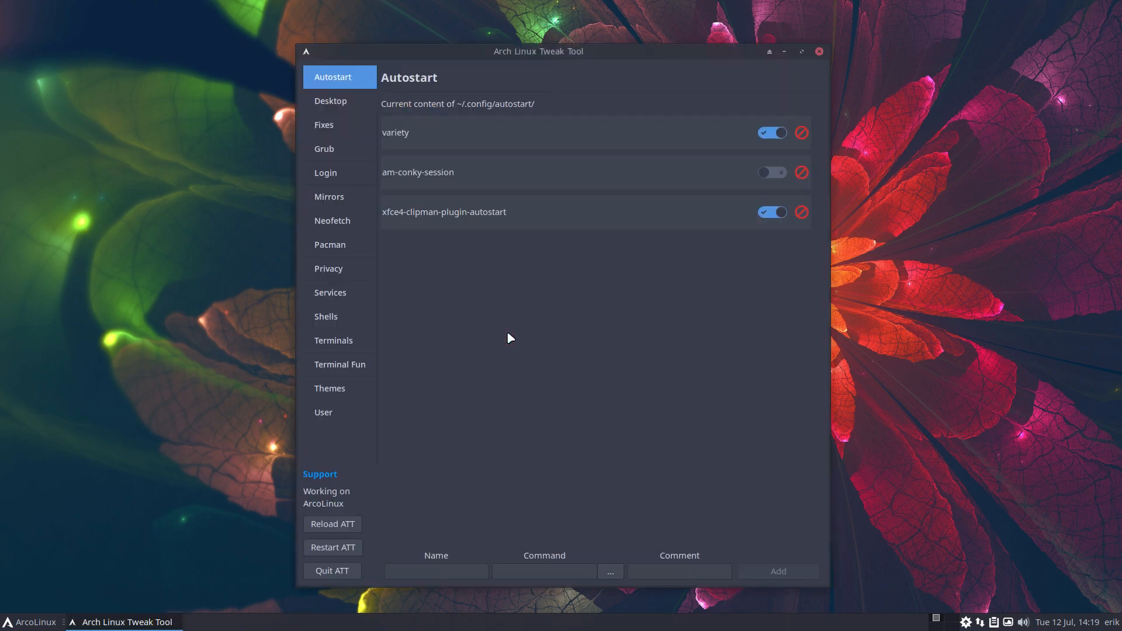
left_click(342, 162)
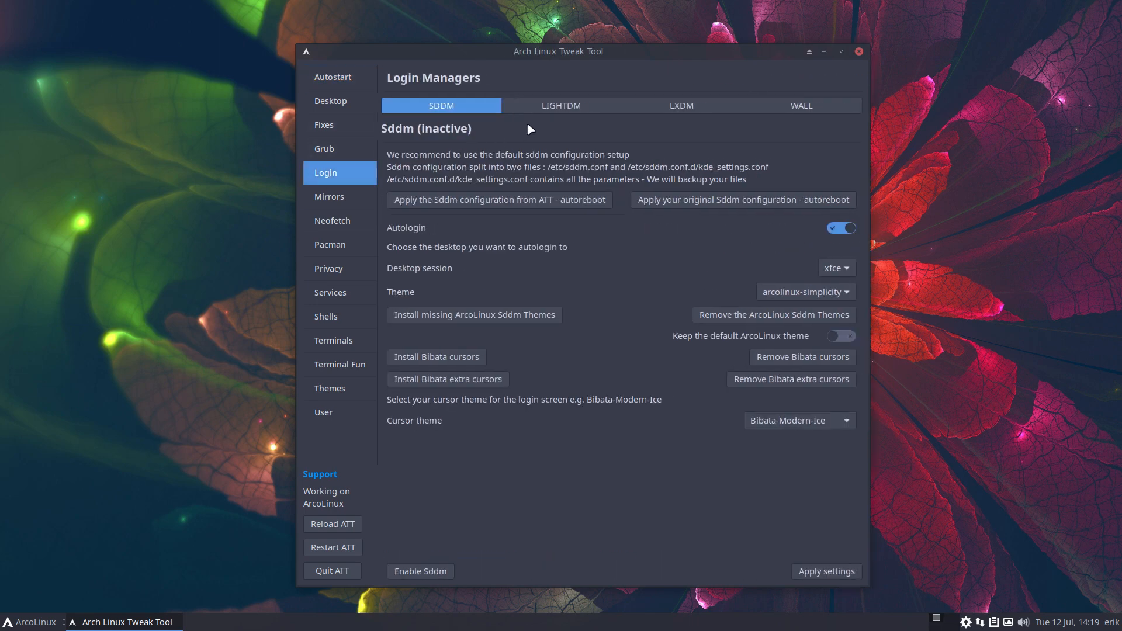
left_click(562, 108)
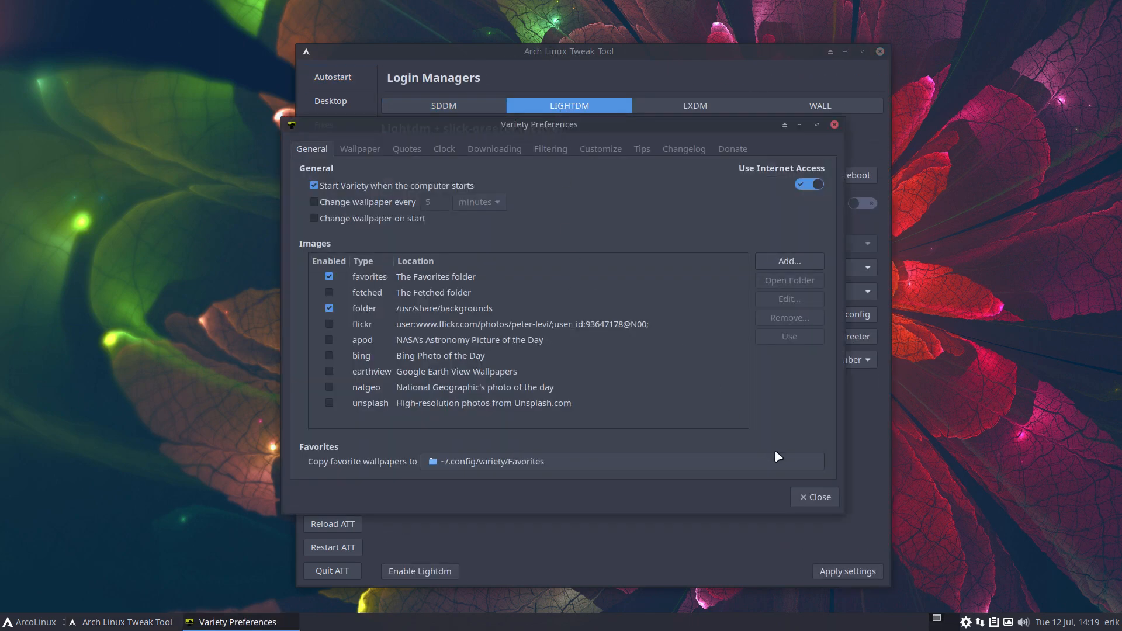
Close Variety, remove slickgreeter, restart the tweak tool and reopen Login > LIGHTDM
left_click(814, 495)
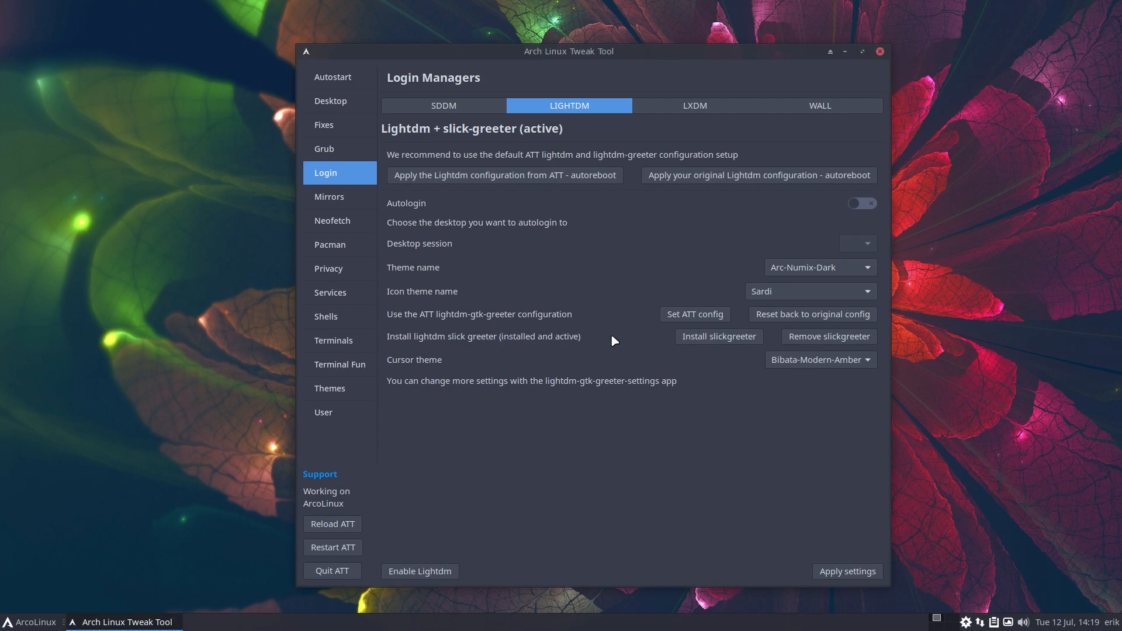
left_click(818, 343)
left_click(351, 547)
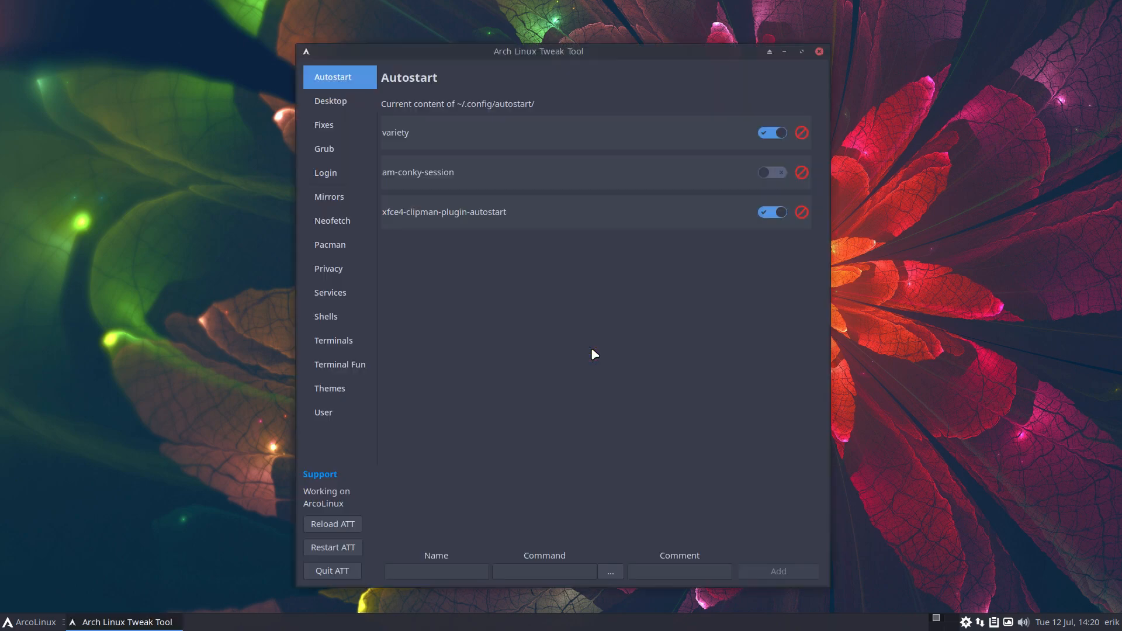
left_click(323, 125)
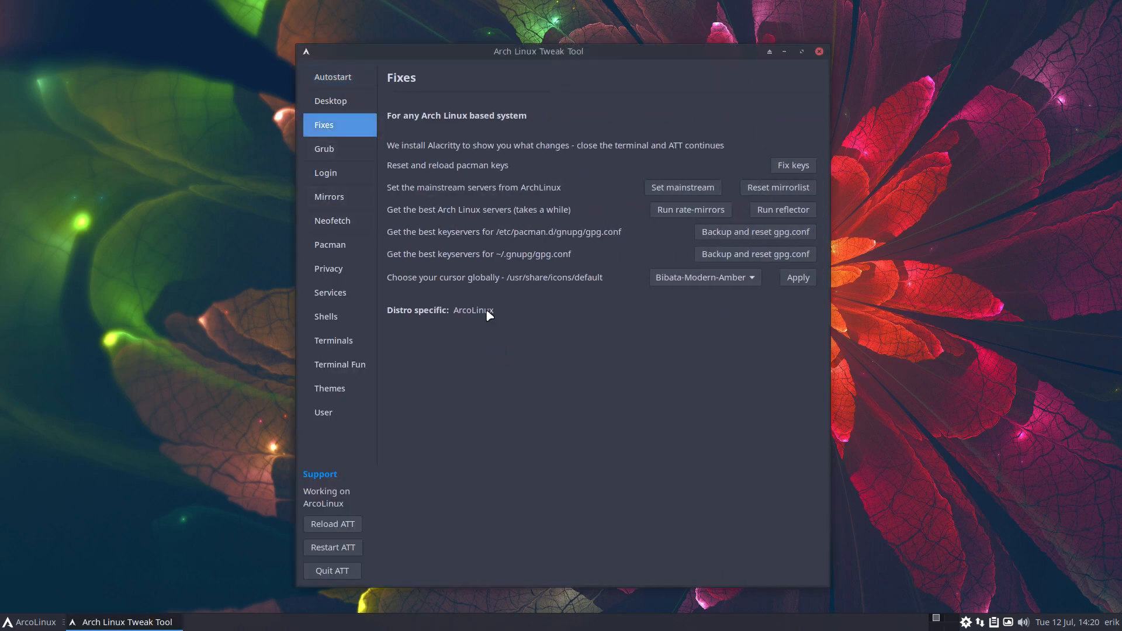
left_click(332, 174)
left_click(549, 109)
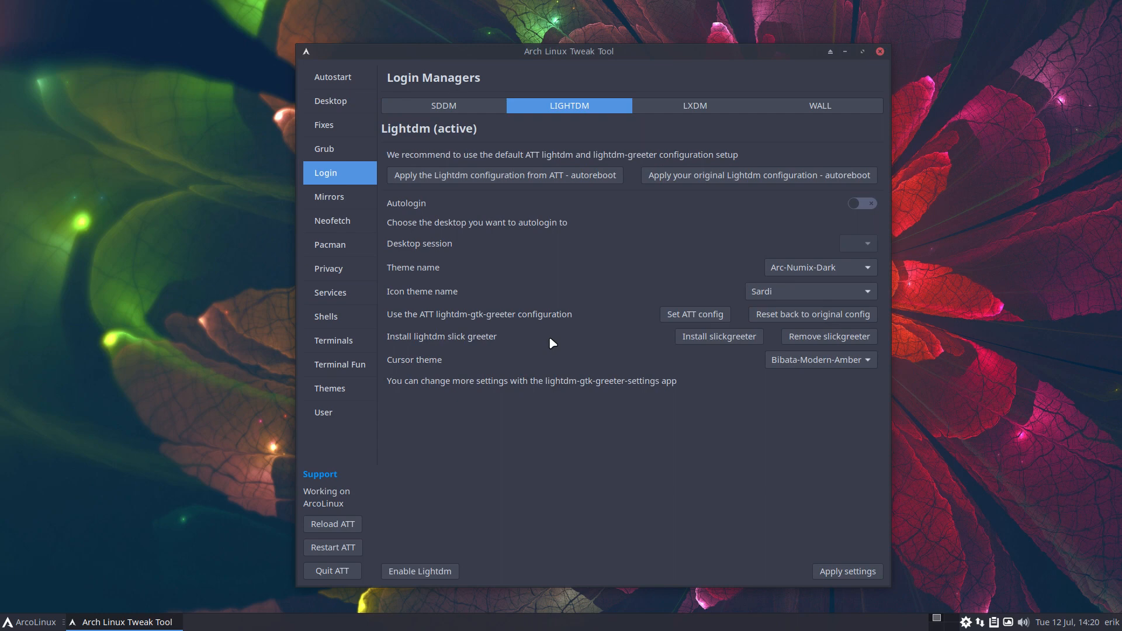
Launch Sublime Text via dmenu and inspect the greeter-session value in lightdm.conf
key("super+d")
type("lx")
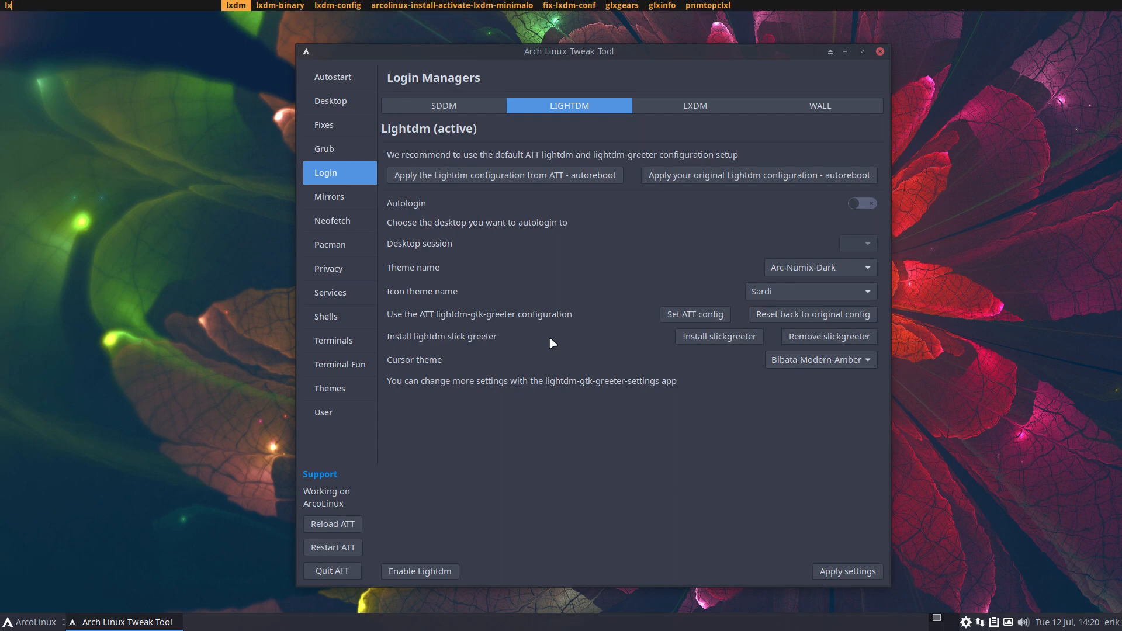
key("BackSpace")
key("BackSpace")
type("subl")
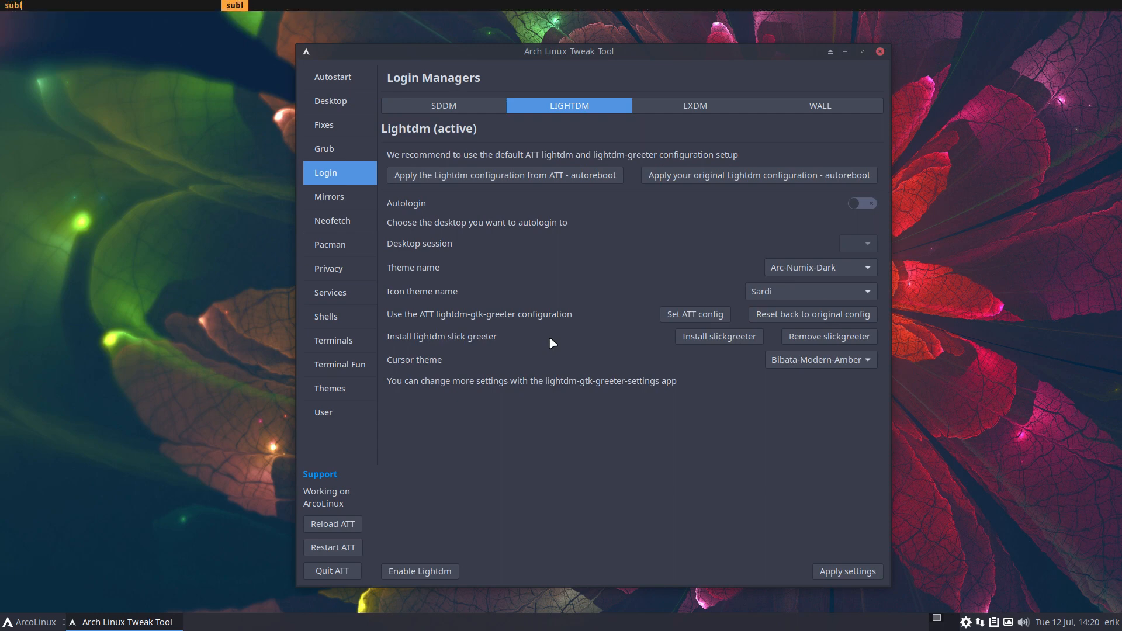
key("Return")
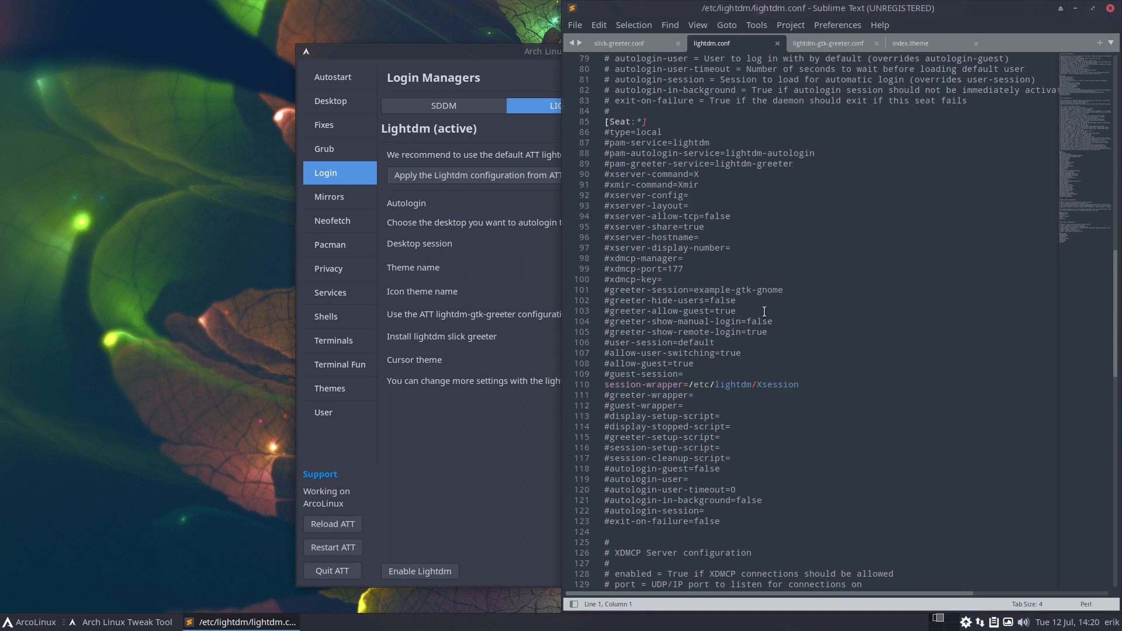
left_click_drag(784, 289, 604, 289)
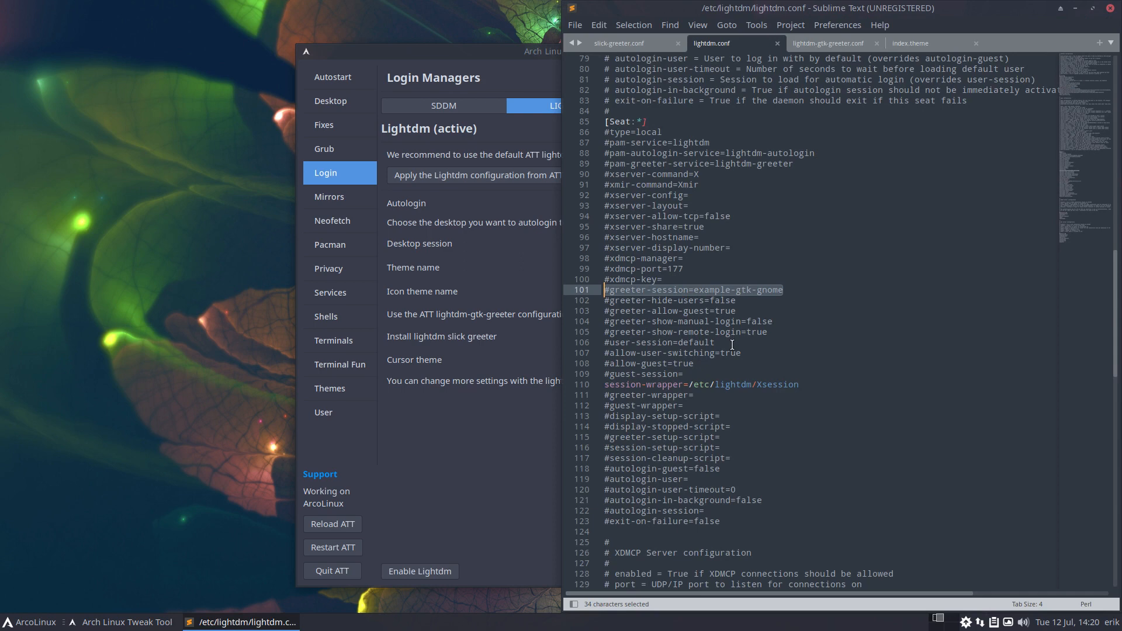
Check lightdm-gtk-greeter.conf for background03.jpg and Bibata-Modern-Amber, then quit the tweak tool
left_click(836, 47)
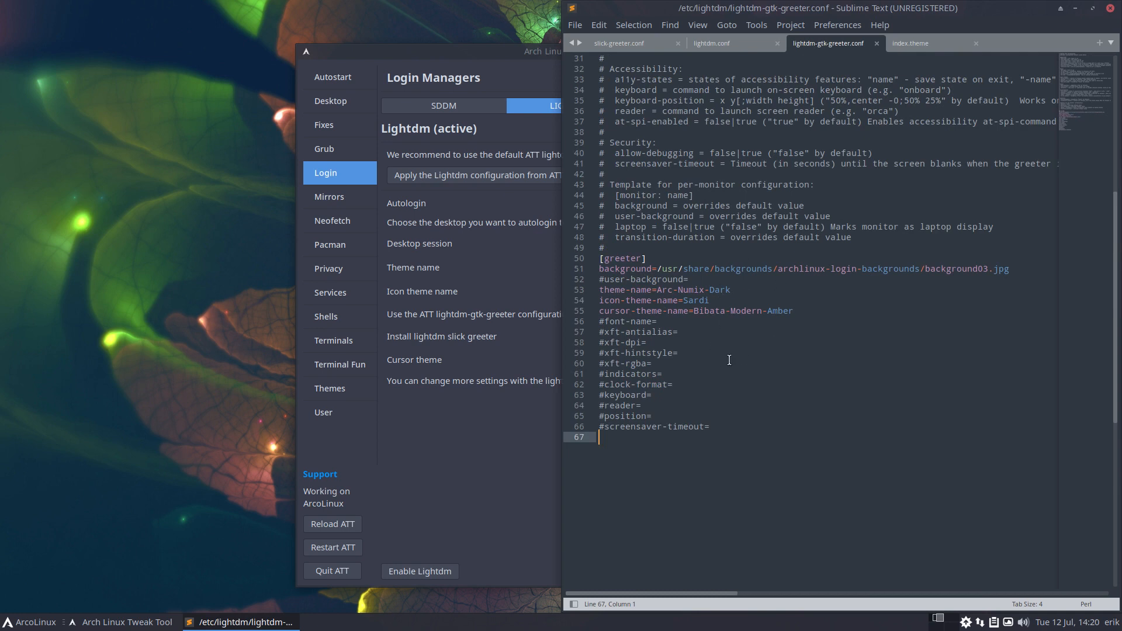
left_click(474, 432)
left_click(330, 570)
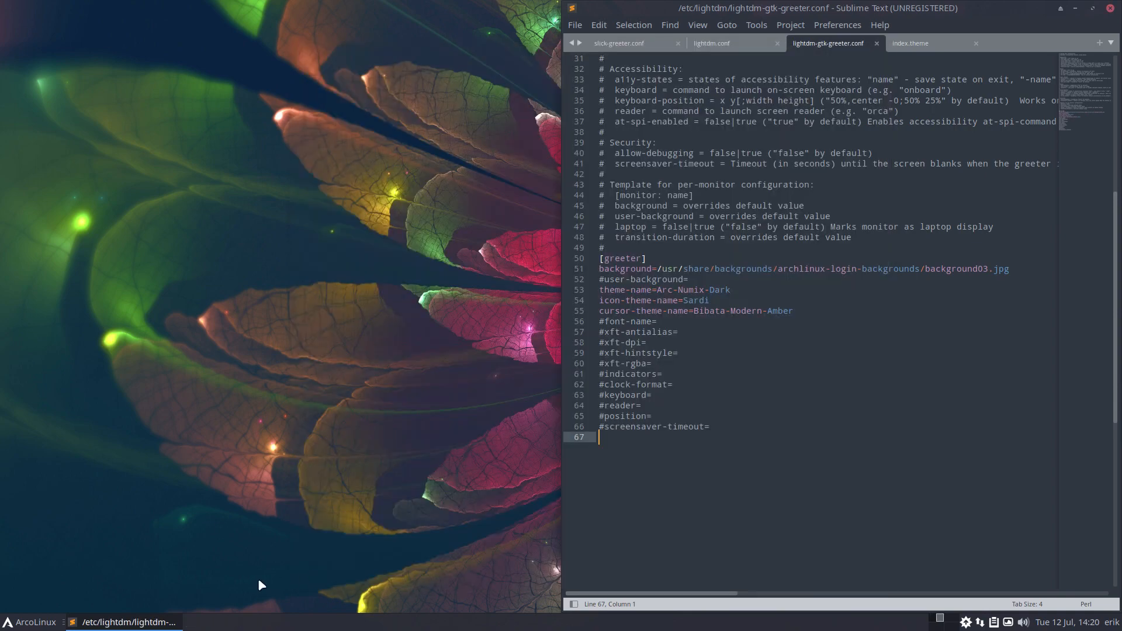
Log out of the Xfce session from the ArcoLinux menu's log-out dialog
key("super")
left_click(85, 599)
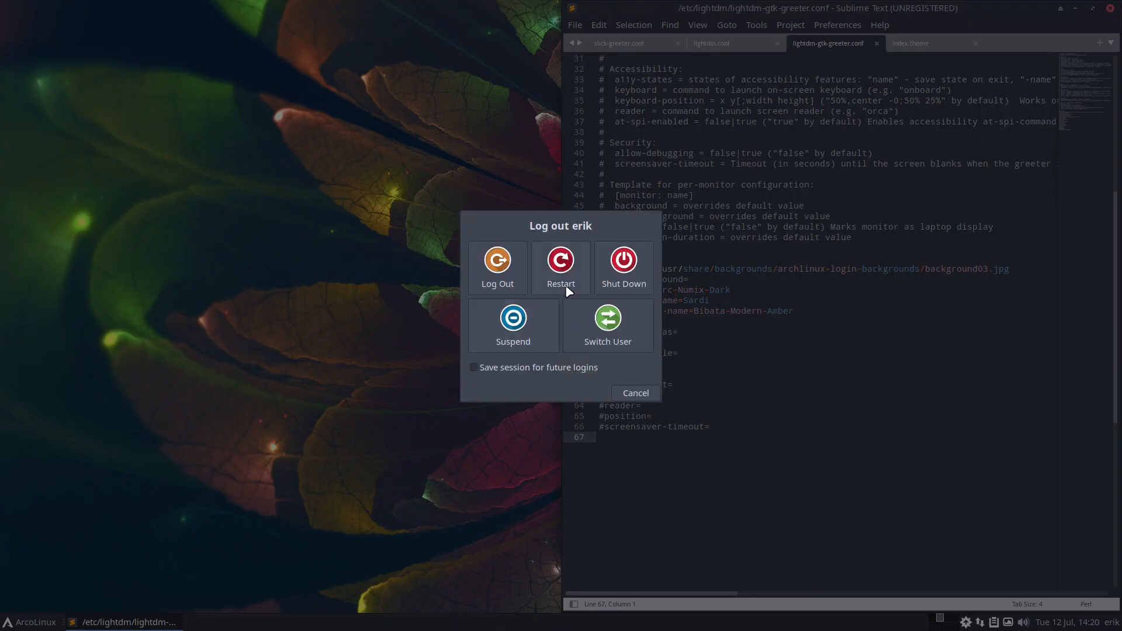
left_click(513, 268)
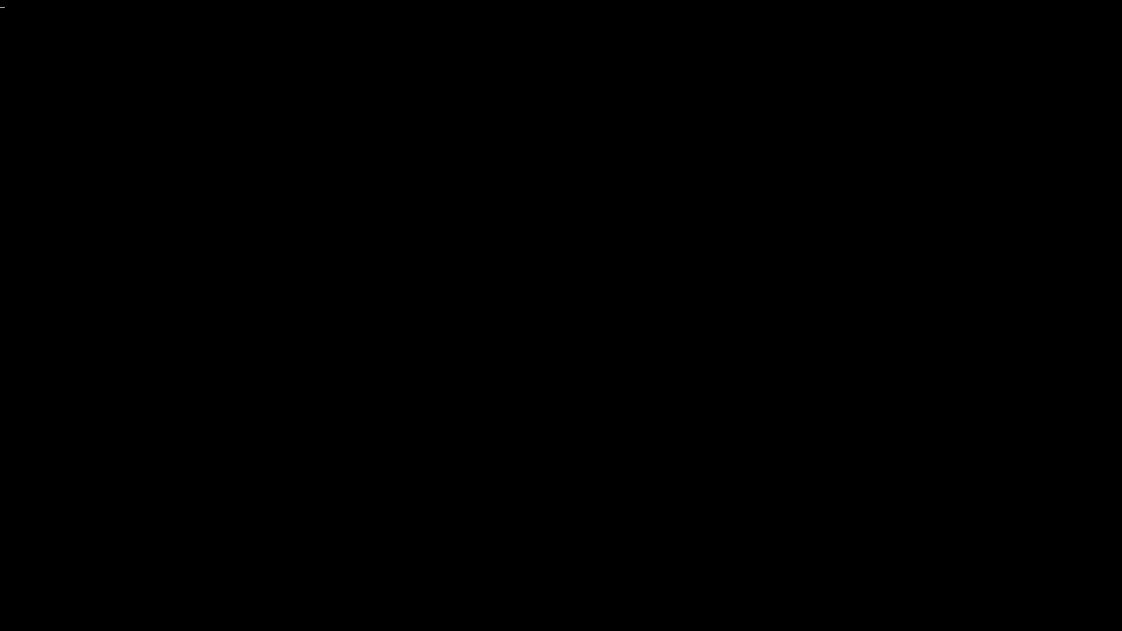